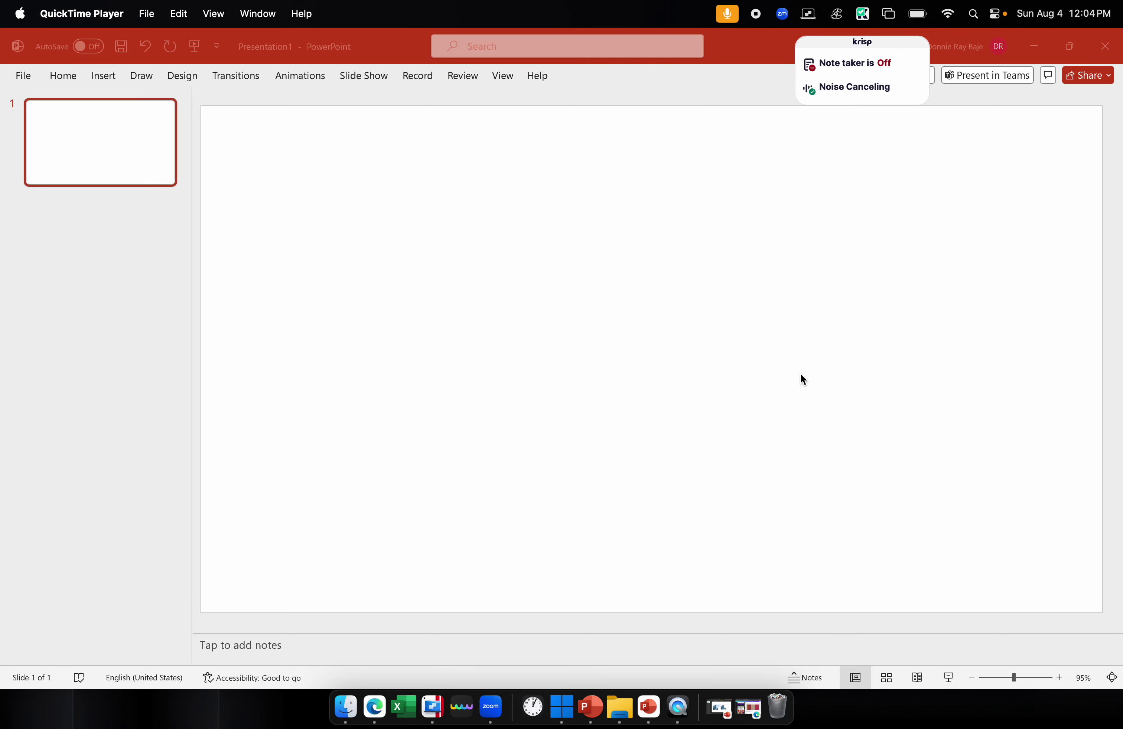
# Bring the PowerPoint window with the blank Presentation1 slide to the front
pyautogui.click(805, 369)
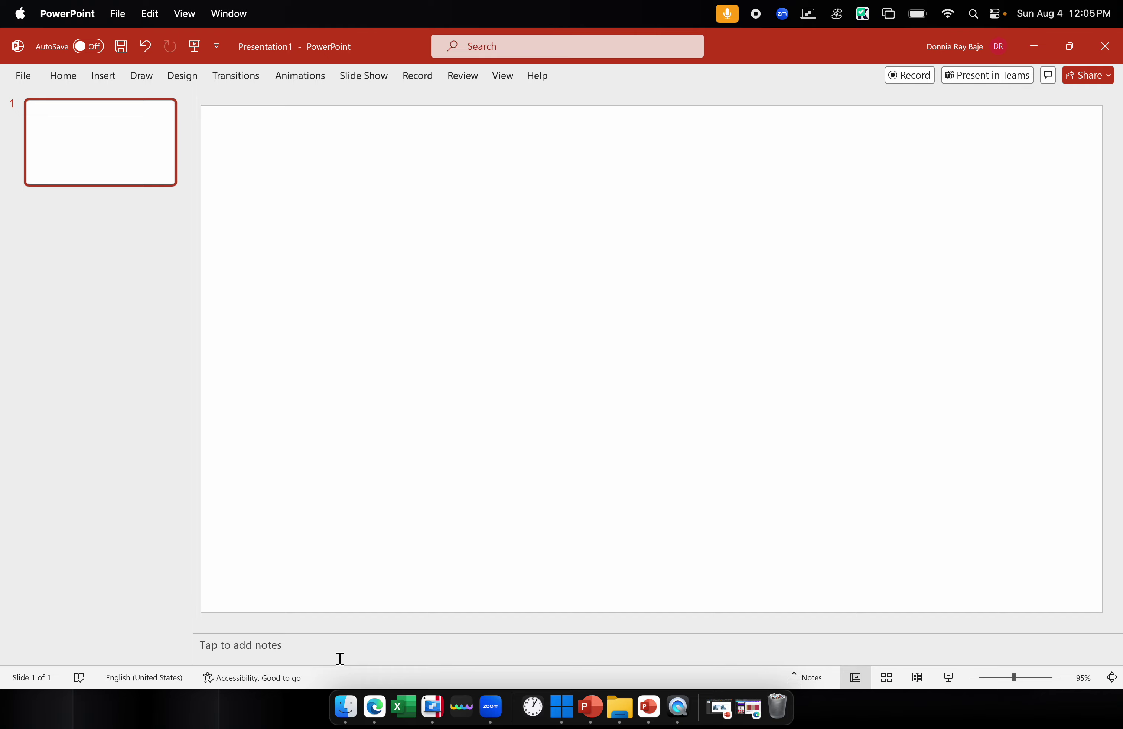
# Draw a rectangle with an overlapping copy down-right, then open Save As to browse folders
pyautogui.click(119, 87)
pyautogui.click(326, 119)
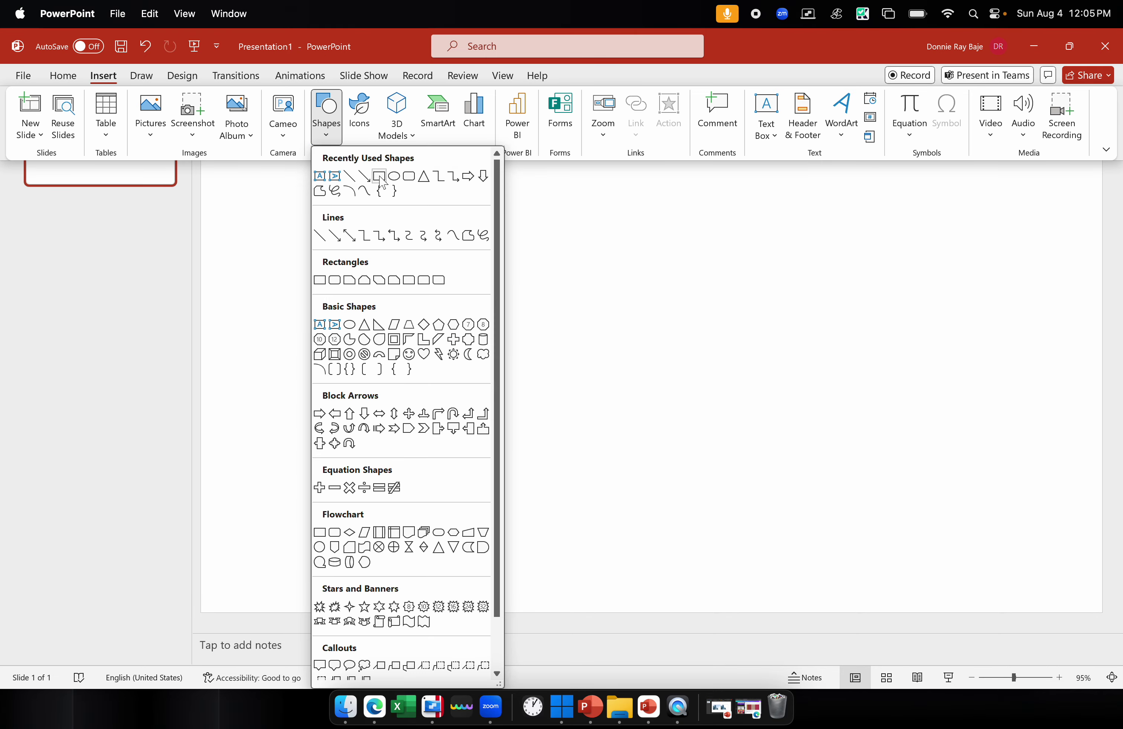
pyautogui.click(378, 178)
pyautogui.moveTo(359, 165); pyautogui.dragTo(773, 381)
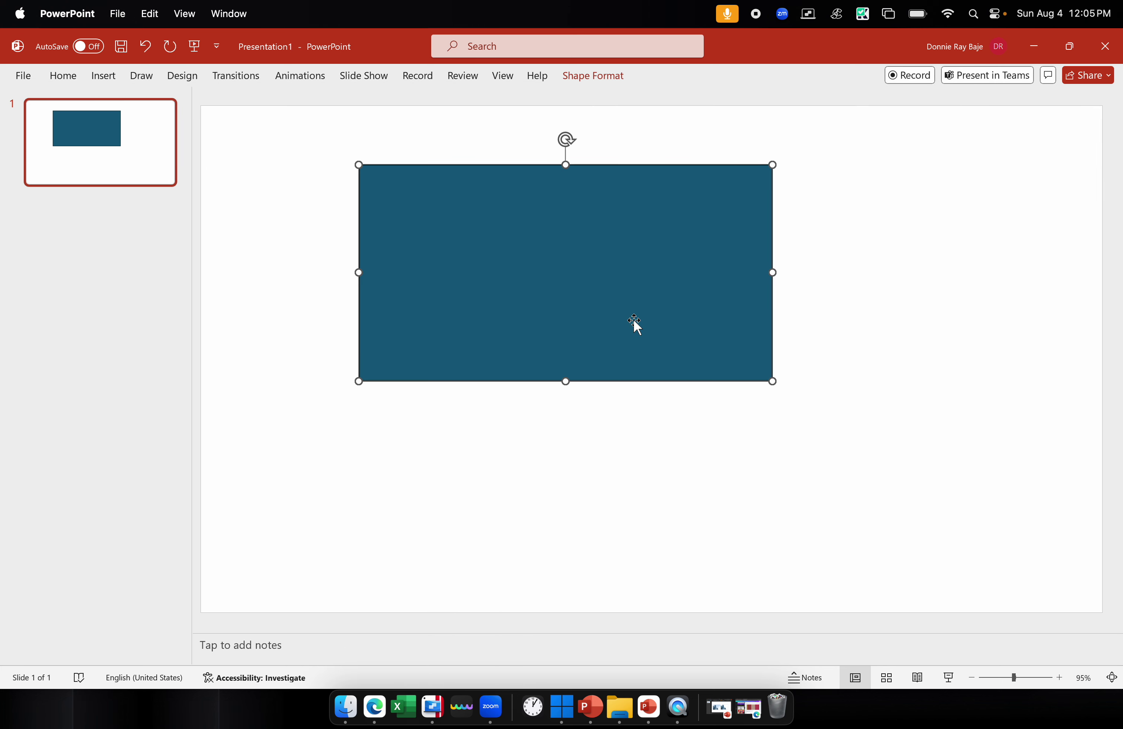
pyautogui.moveTo(633, 320); pyautogui.dragTo(745, 402)
pyautogui.hotkey('ctrl', 's')
pyautogui.click(208, 474)
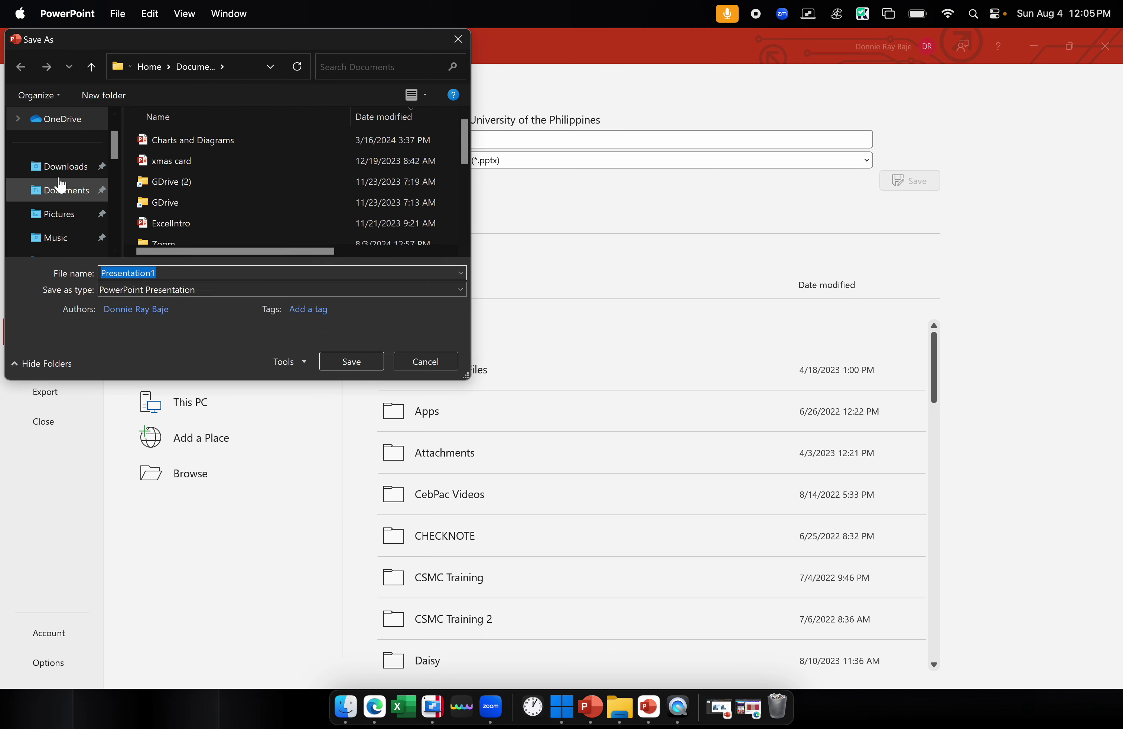
# Save the file as 'image' in Downloads and move the inserted picture up-left
pyautogui.click(64, 166)
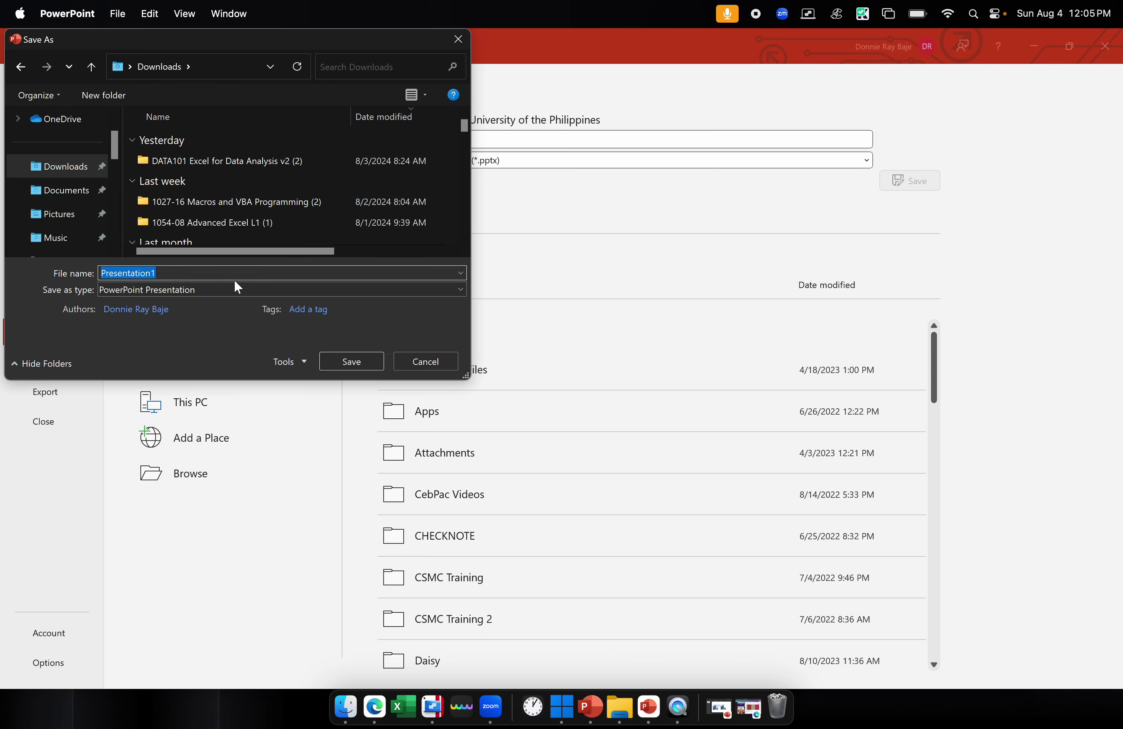
pyautogui.write('image')
pyautogui.press('Return')
pyautogui.moveTo(701, 366); pyautogui.dragTo(599, 363)
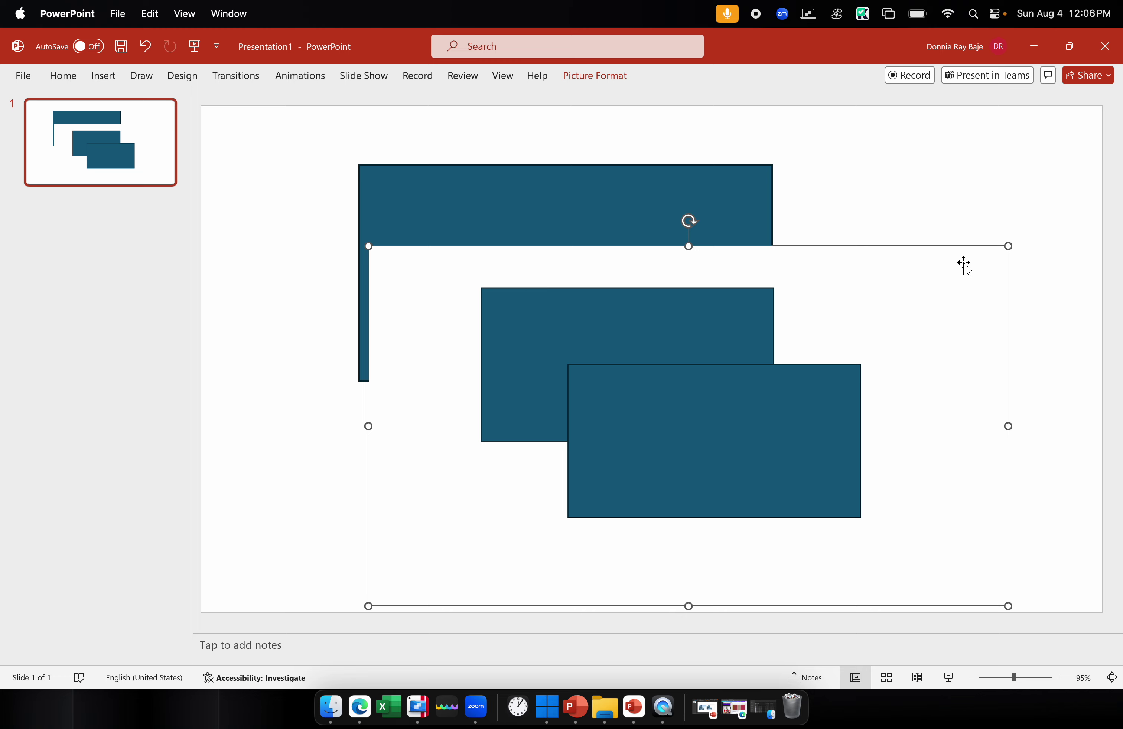
# Move the test picture up-left, then select it and delete it from the slide
pyautogui.moveTo(964, 263); pyautogui.dragTo(870, 230)
pyautogui.click(905, 163)
pyautogui.click(865, 282)
pyautogui.press('Delete')
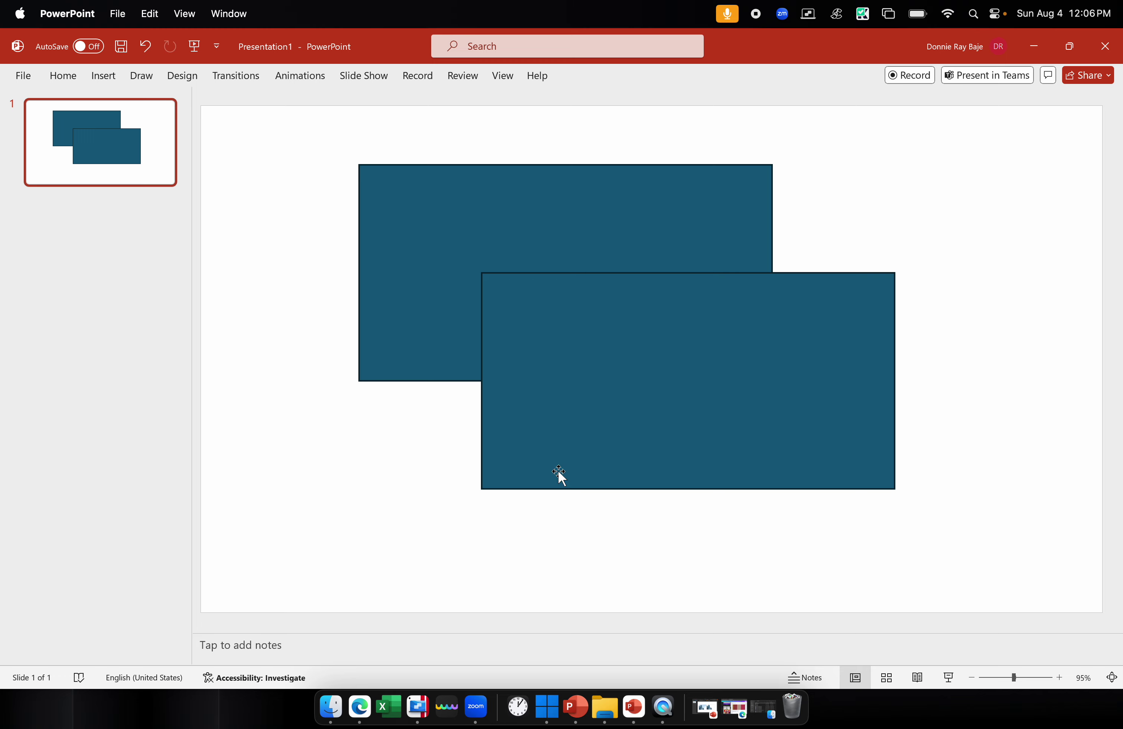
# Nudge the front rectangle left, select both rectangles, and choose Save as Picture
pyautogui.moveTo(603, 370); pyautogui.dragTo(603, 370)
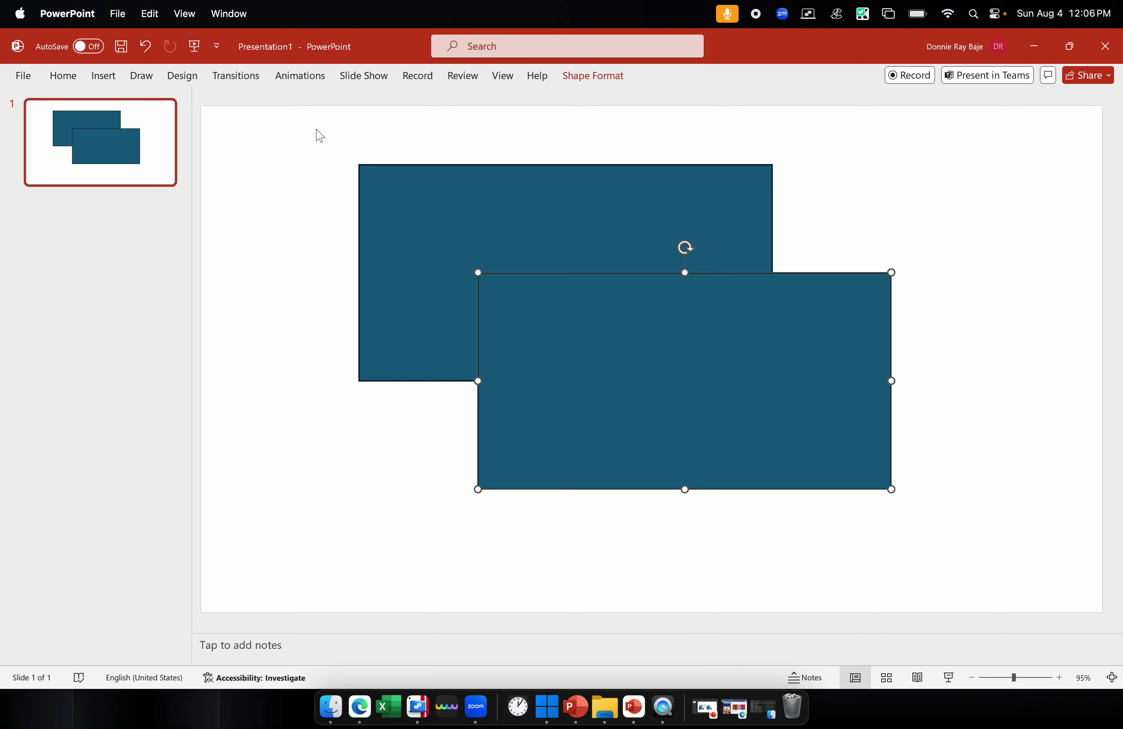
pyautogui.moveTo(317, 131); pyautogui.dragTo(1006, 550)
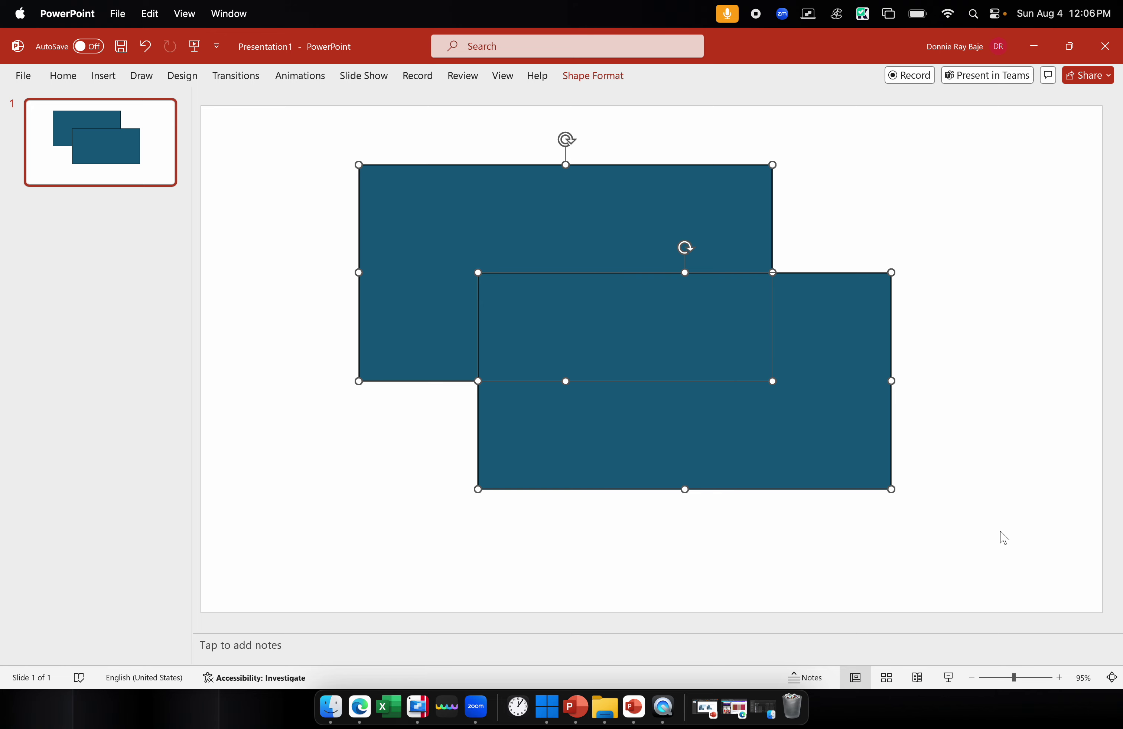
pyautogui.rightClick(710, 201)
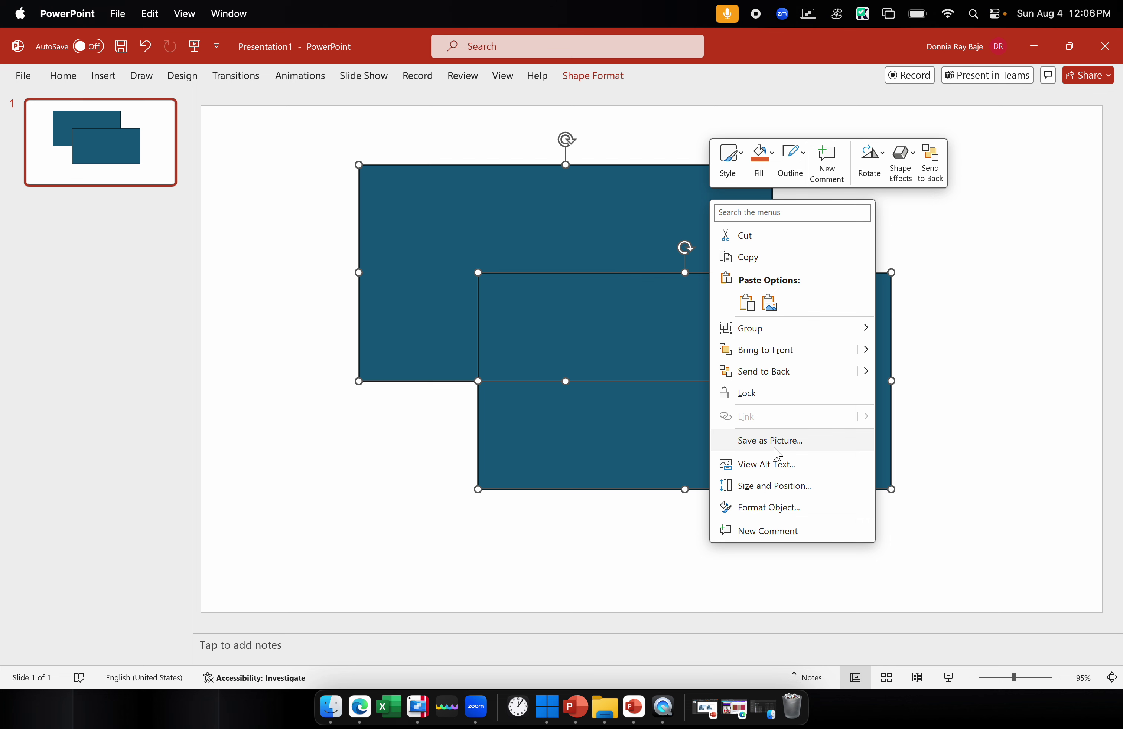
pyautogui.click(777, 448)
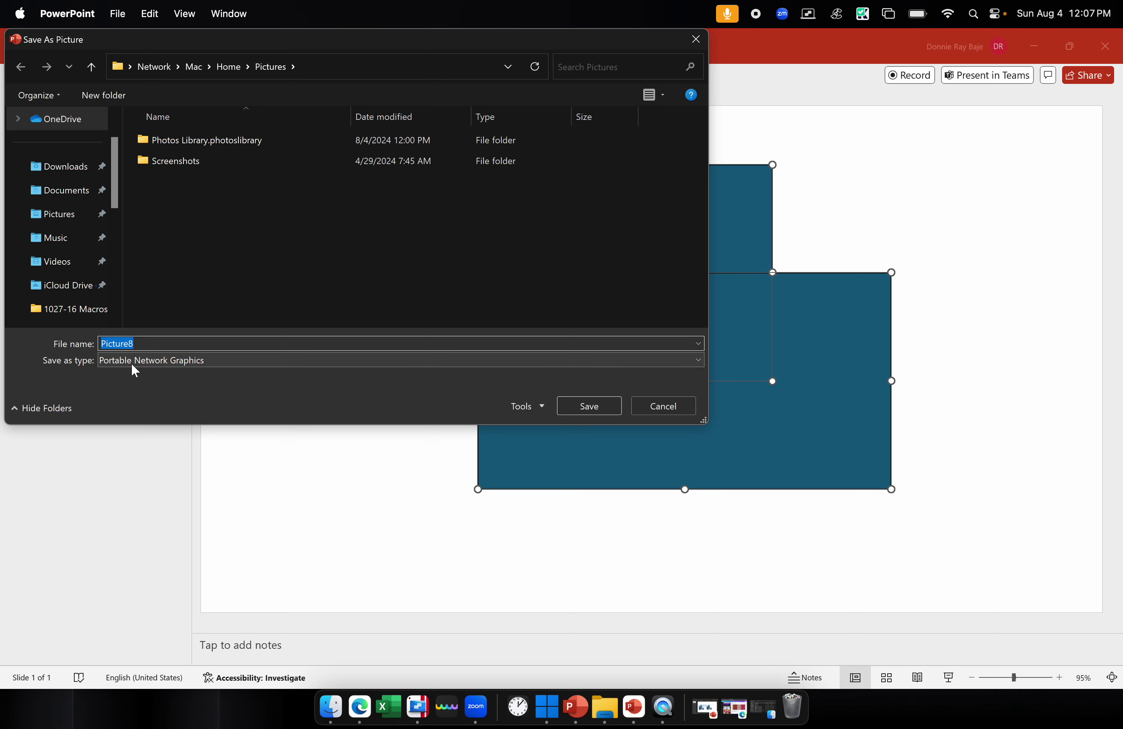
# Save both rectangles as image2.png in Downloads, then test-insert it and delete it
pyautogui.click(53, 167)
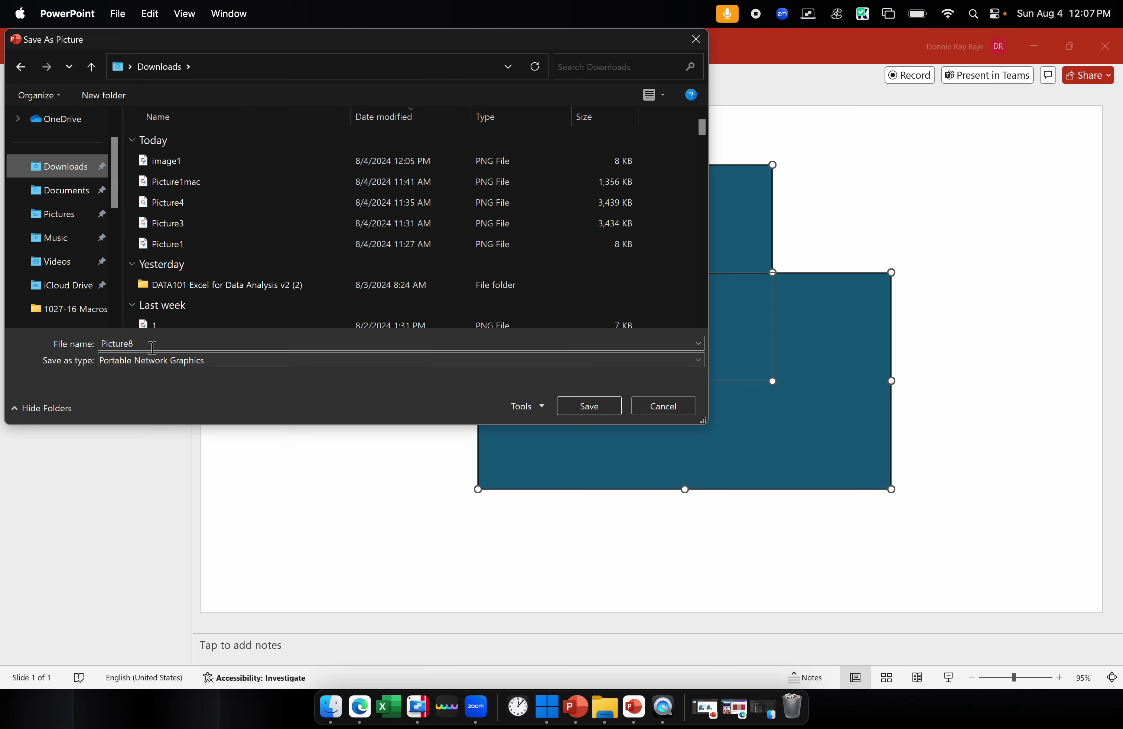
pyautogui.doubleClick(152, 344)
pyautogui.write('image2')
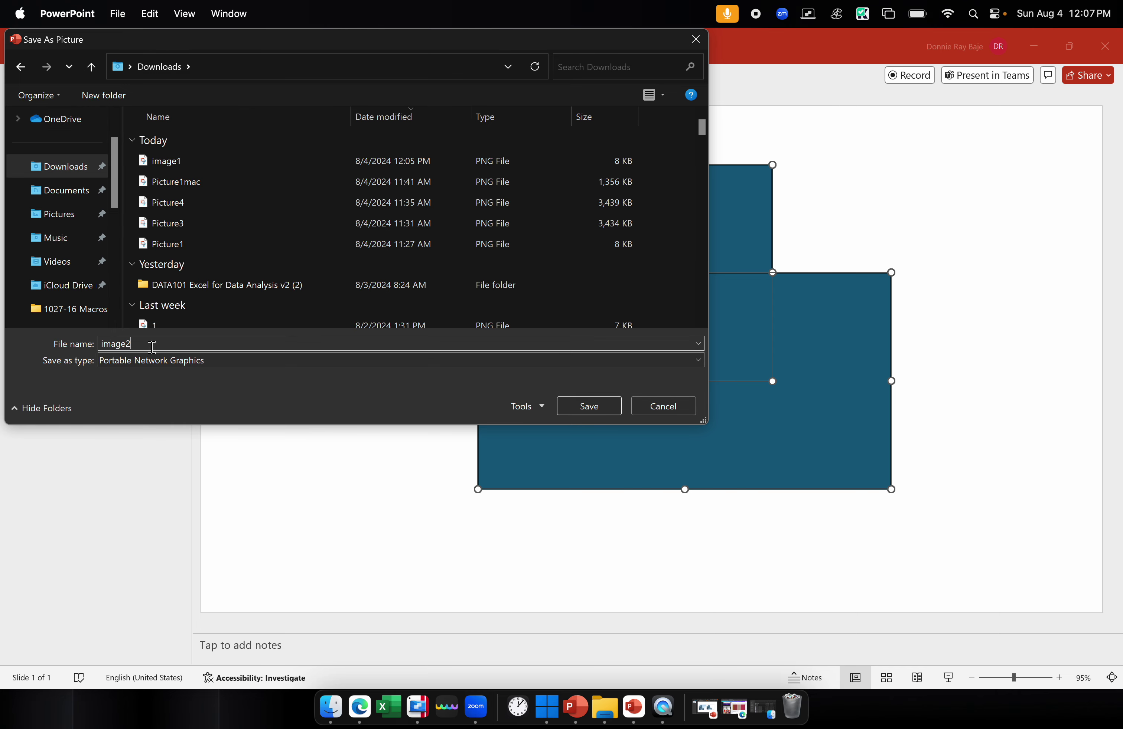
pyautogui.press('Return')
pyautogui.click(502, 526)
pyautogui.moveTo(512, 530); pyautogui.dragTo(801, 217)
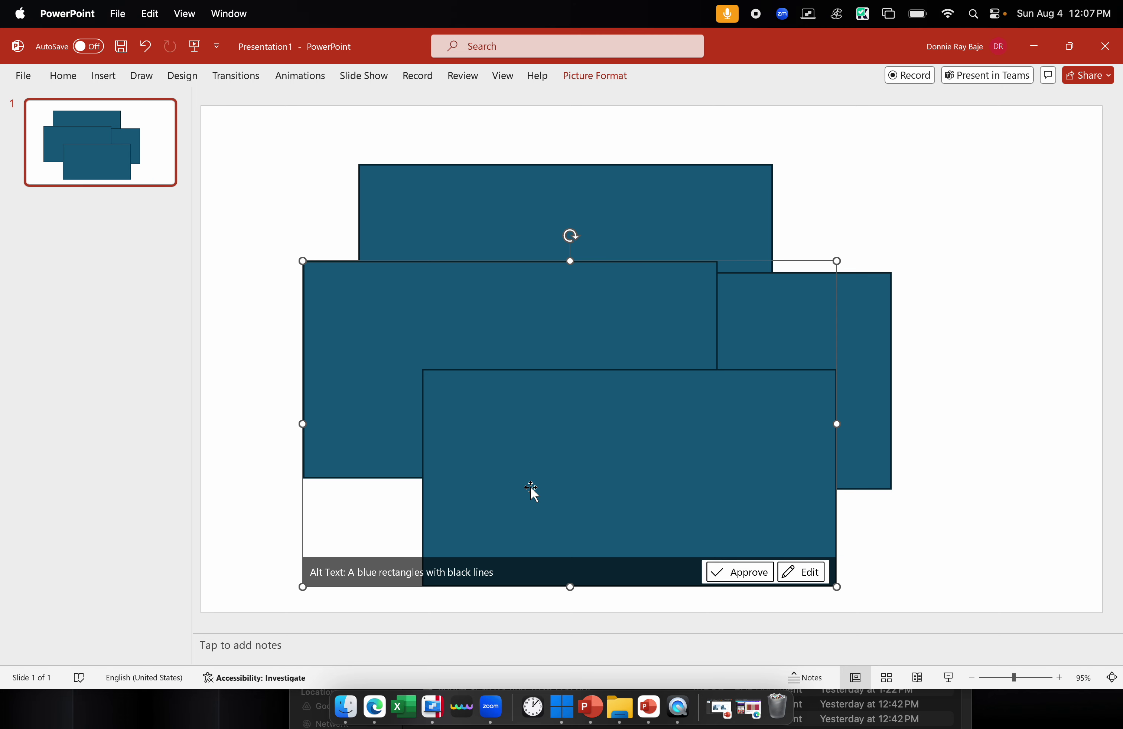
pyautogui.press('BackSpace')
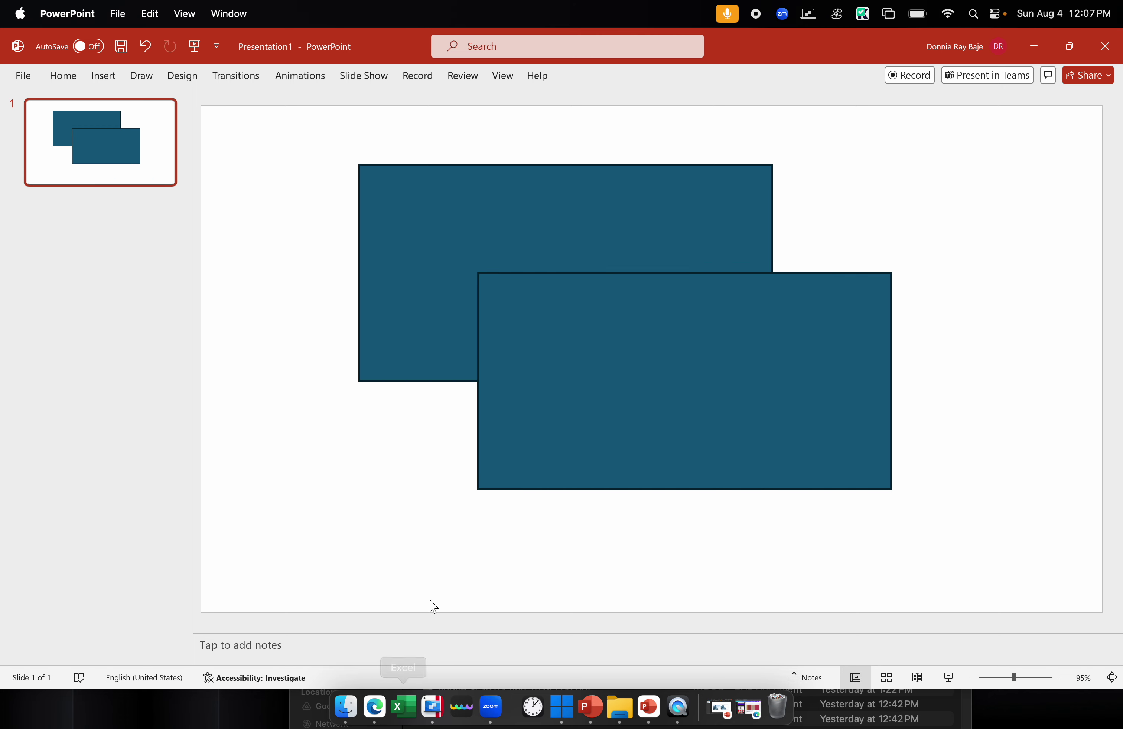
# In Canva, reposition and resize the striped image on page 12
pyautogui.click(374, 707)
pyautogui.moveTo(554, 349); pyautogui.dragTo(534, 318)
pyautogui.moveTo(945, 469); pyautogui.dragTo(1112, 549)
# Upload image2.png from Downloads onto page 12 and adjust its position and size
pyautogui.click(364, 711)
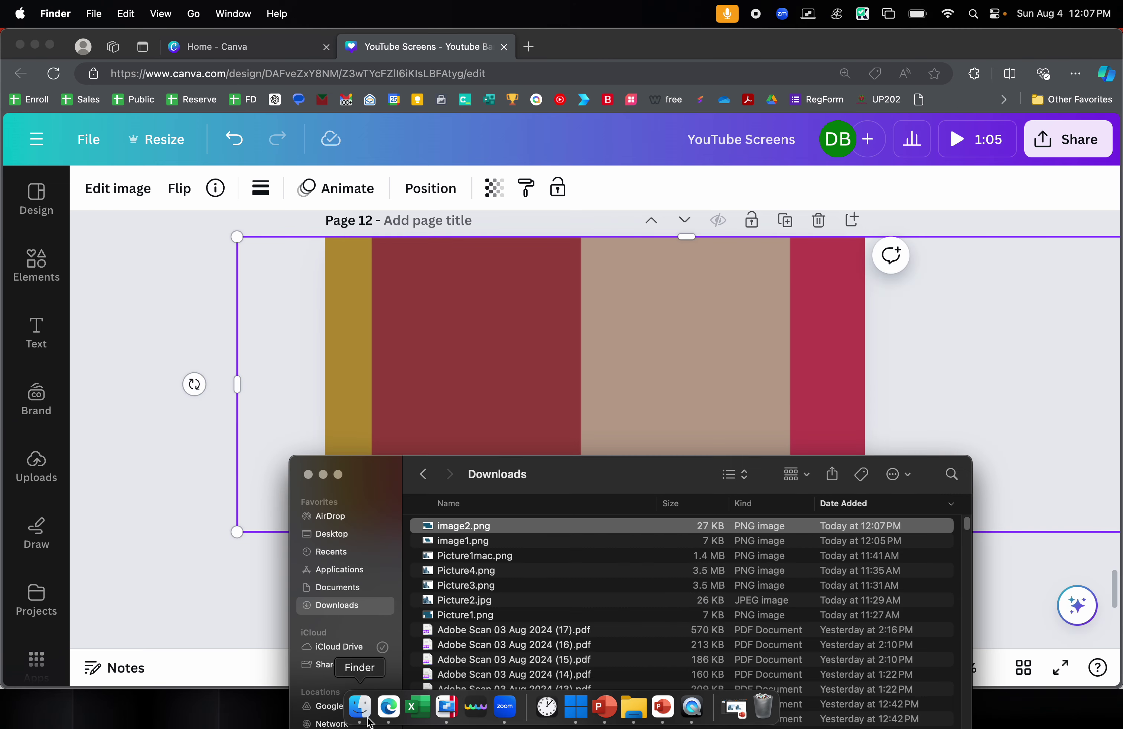
pyautogui.moveTo(556, 471); pyautogui.dragTo(474, 565)
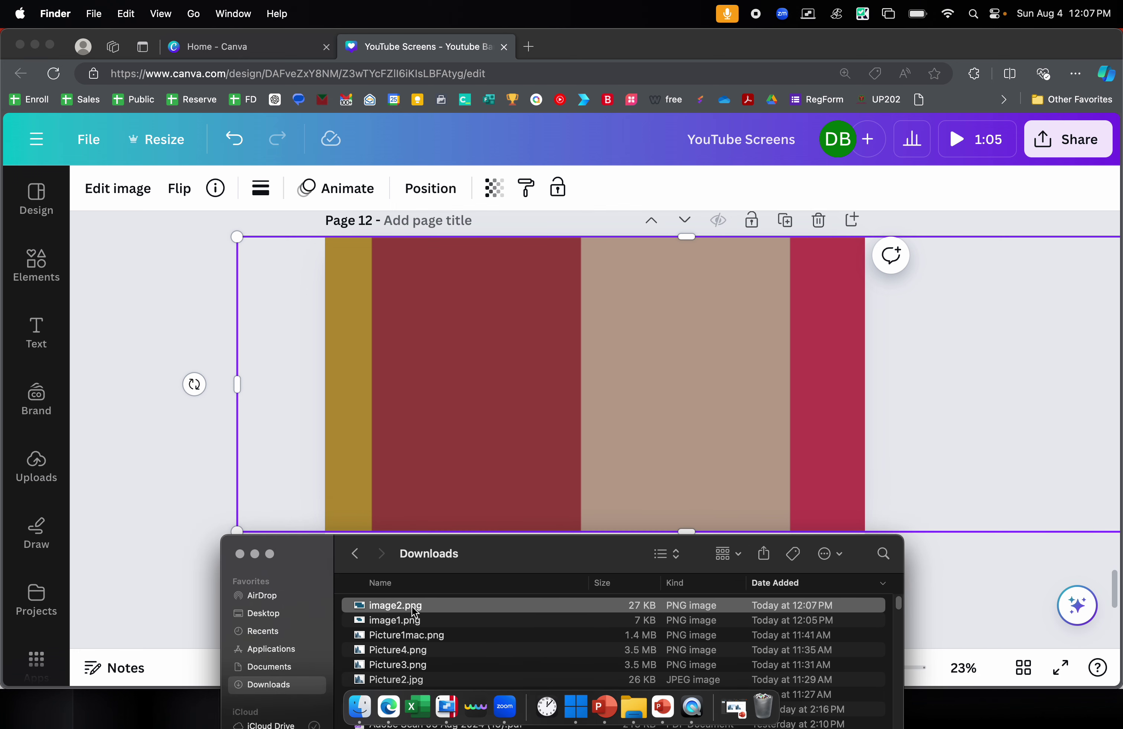
pyautogui.moveTo(415, 612); pyautogui.dragTo(756, 343)
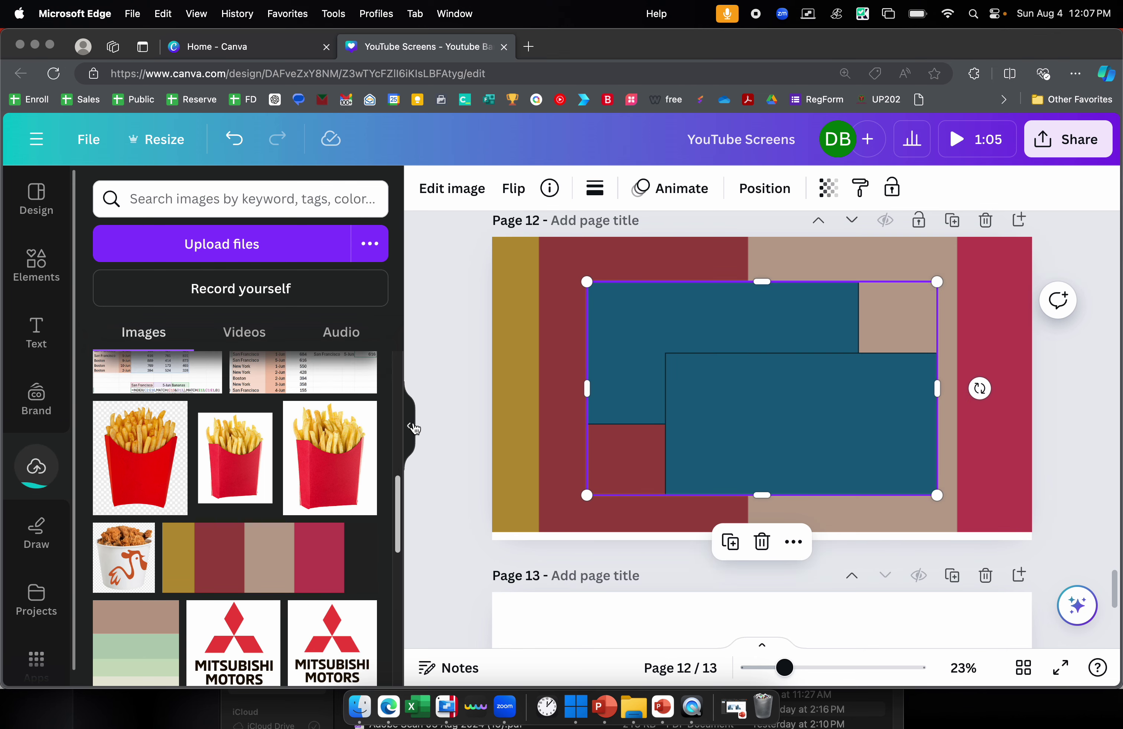
pyautogui.click(411, 427)
pyautogui.moveTo(647, 389)
pyautogui.mouseDown()
pyautogui.moveTo(629, 424)
pyautogui.moveTo(671, 391)
pyautogui.moveTo(647, 383)
pyautogui.mouseUp()
pyautogui.moveTo(770, 492); pyautogui.dragTo(596, 385)
pyautogui.moveTo(595, 385); pyautogui.dragTo(612, 395)
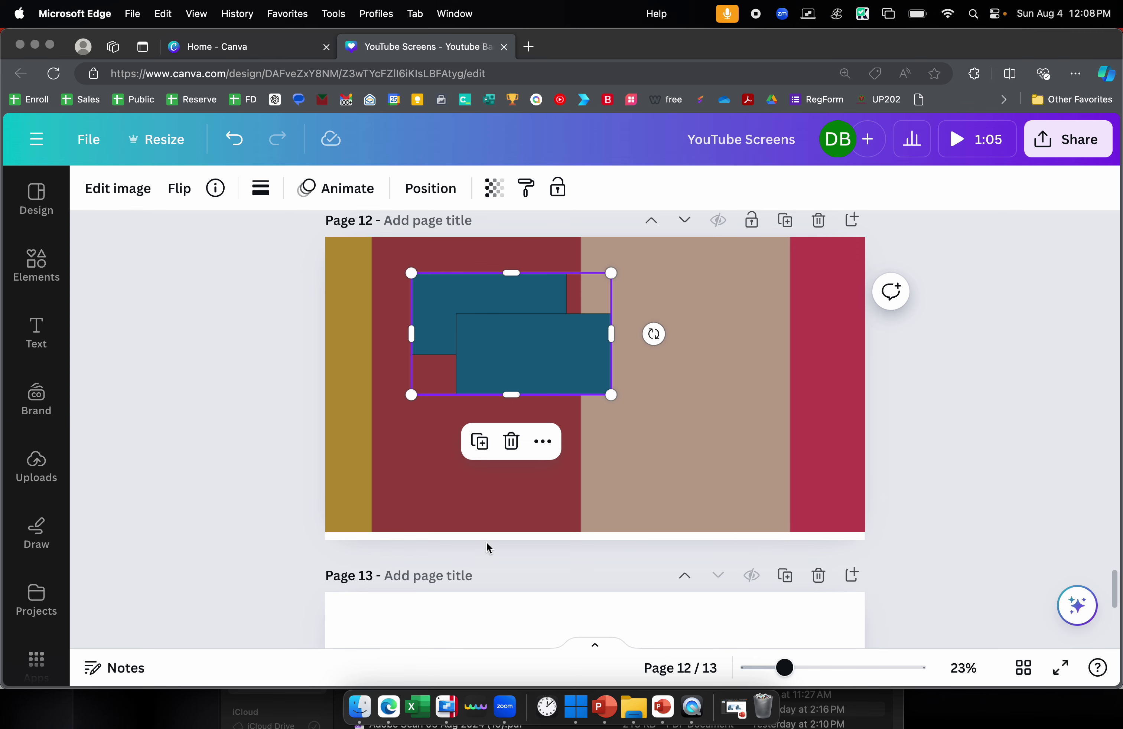
pyautogui.click(605, 706)
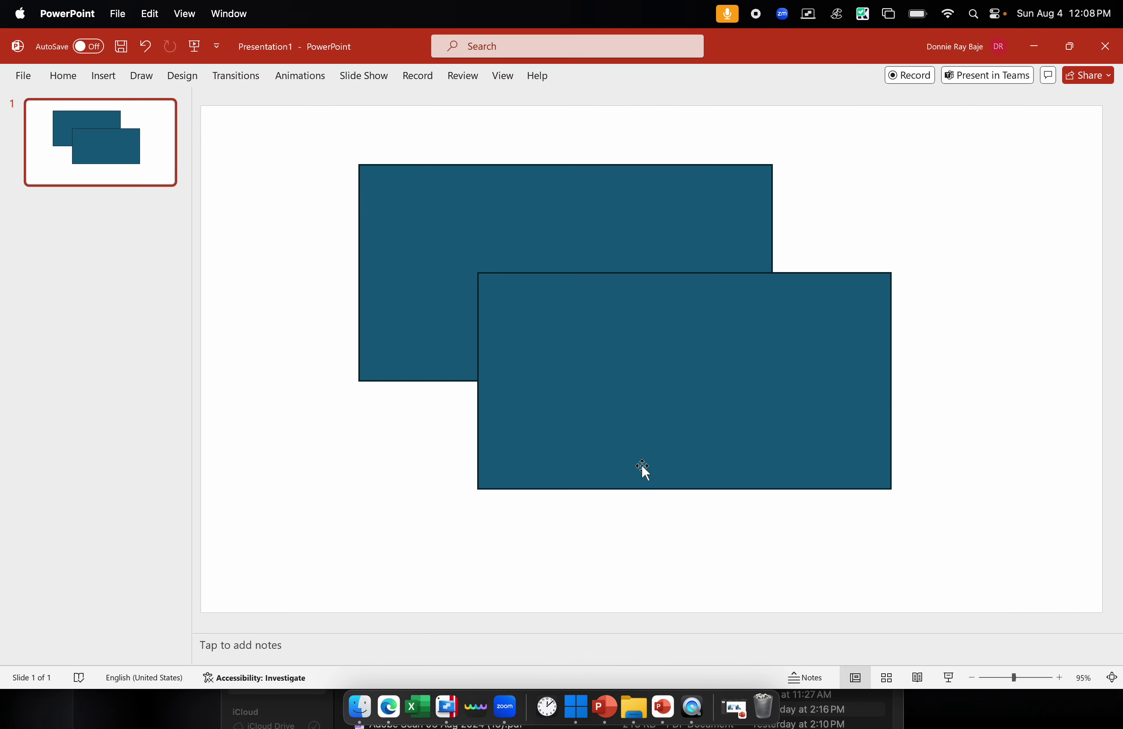
# Delete both rectangles from the slide
pyautogui.click(567, 412)
pyautogui.press('Delete')
pyautogui.click(567, 342)
pyautogui.press('Delete')
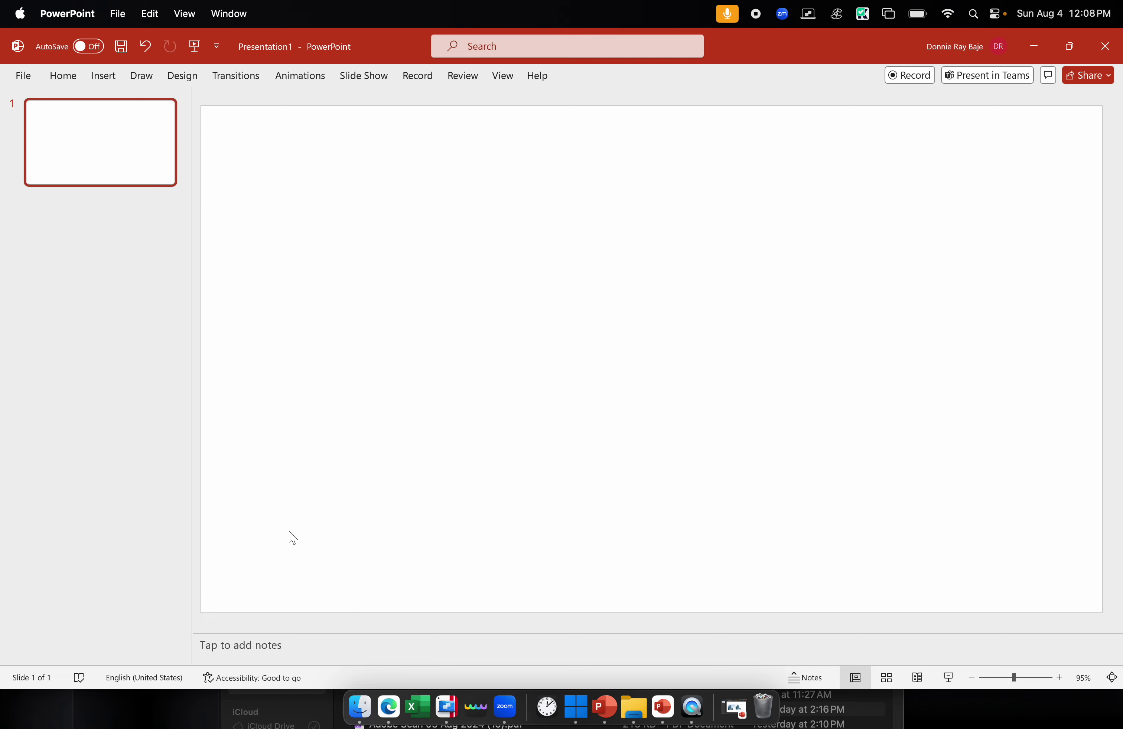
# Insert the building.jpg photo from this device onto the slide
pyautogui.click(106, 81)
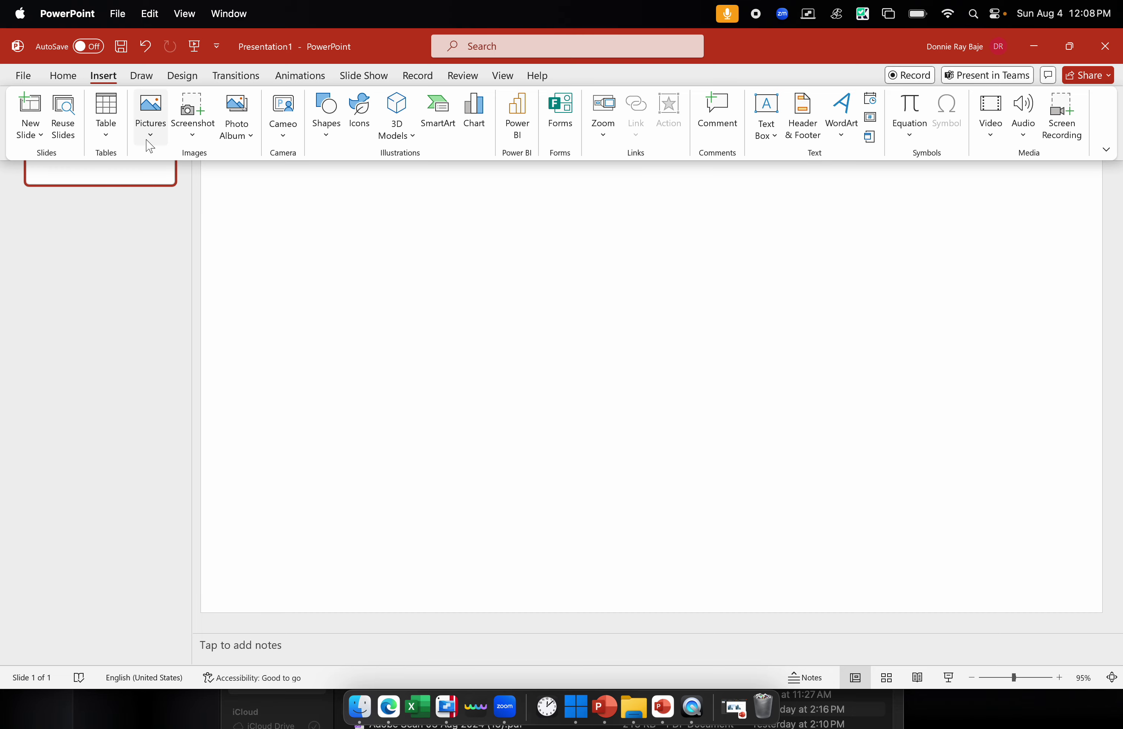
pyautogui.click(150, 135)
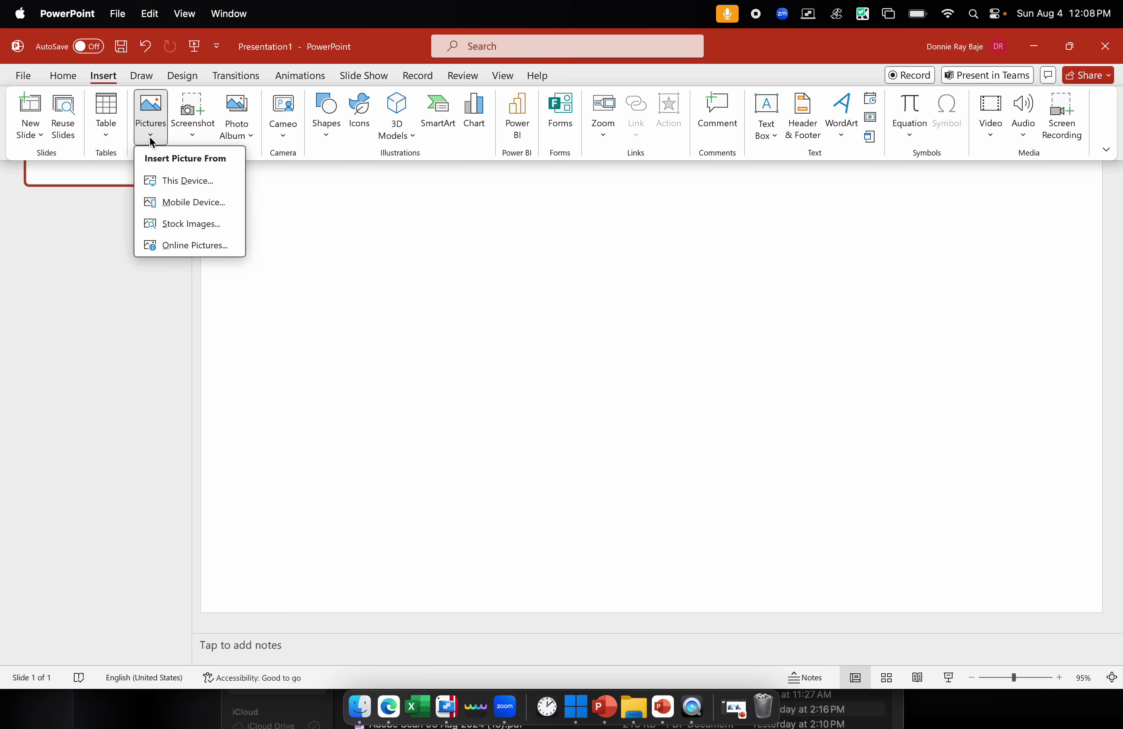
pyautogui.click(172, 186)
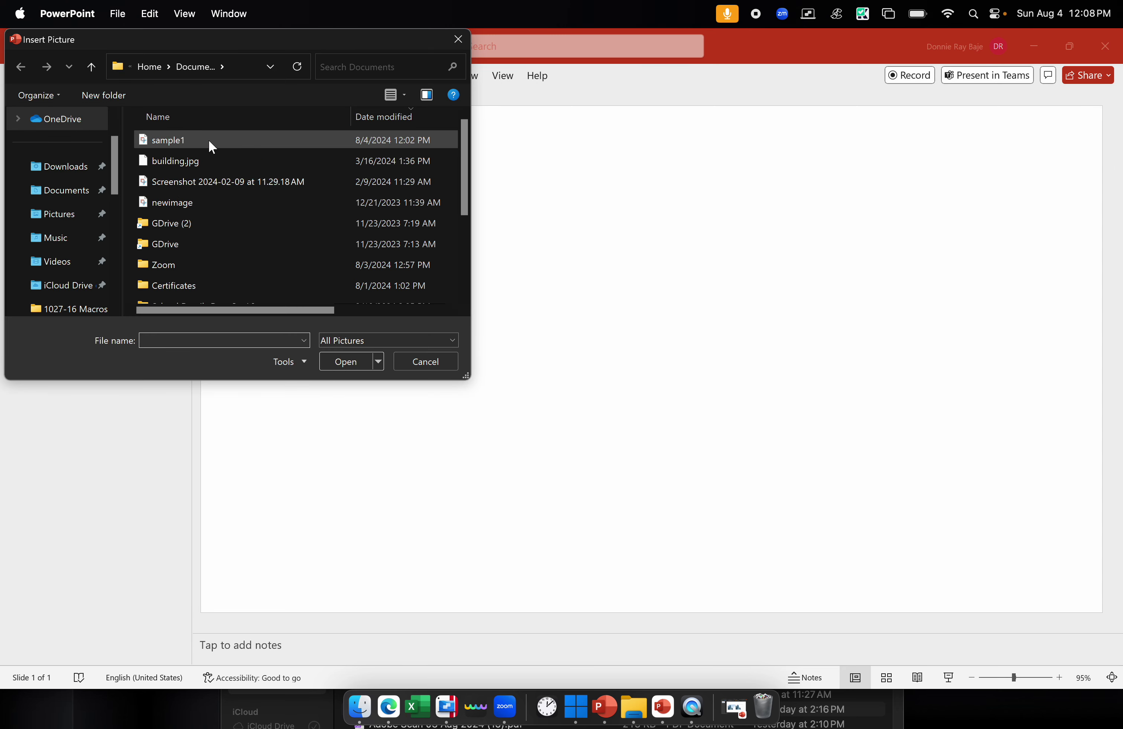
pyautogui.click(198, 162)
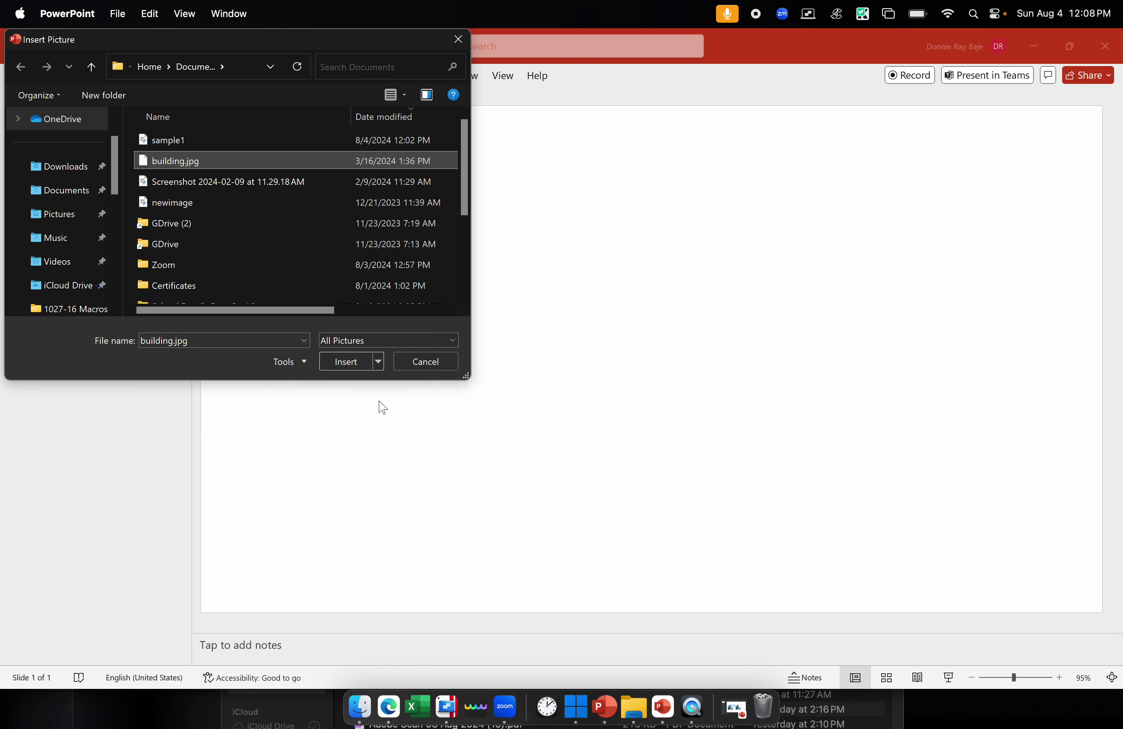
pyautogui.click(356, 368)
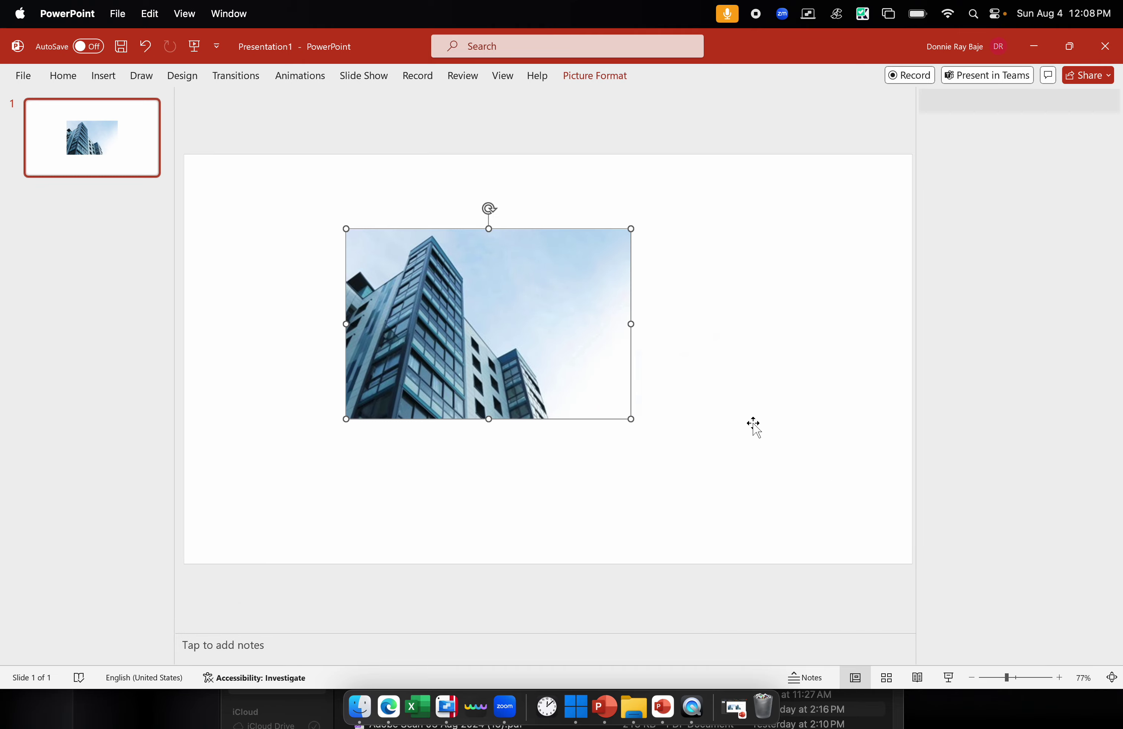
# Size the building photo to 3.57" by 5.35", centre it, and open Picture Format
pyautogui.moveTo(612, 418); pyautogui.dragTo(744, 459)
pyautogui.click(1107, 104)
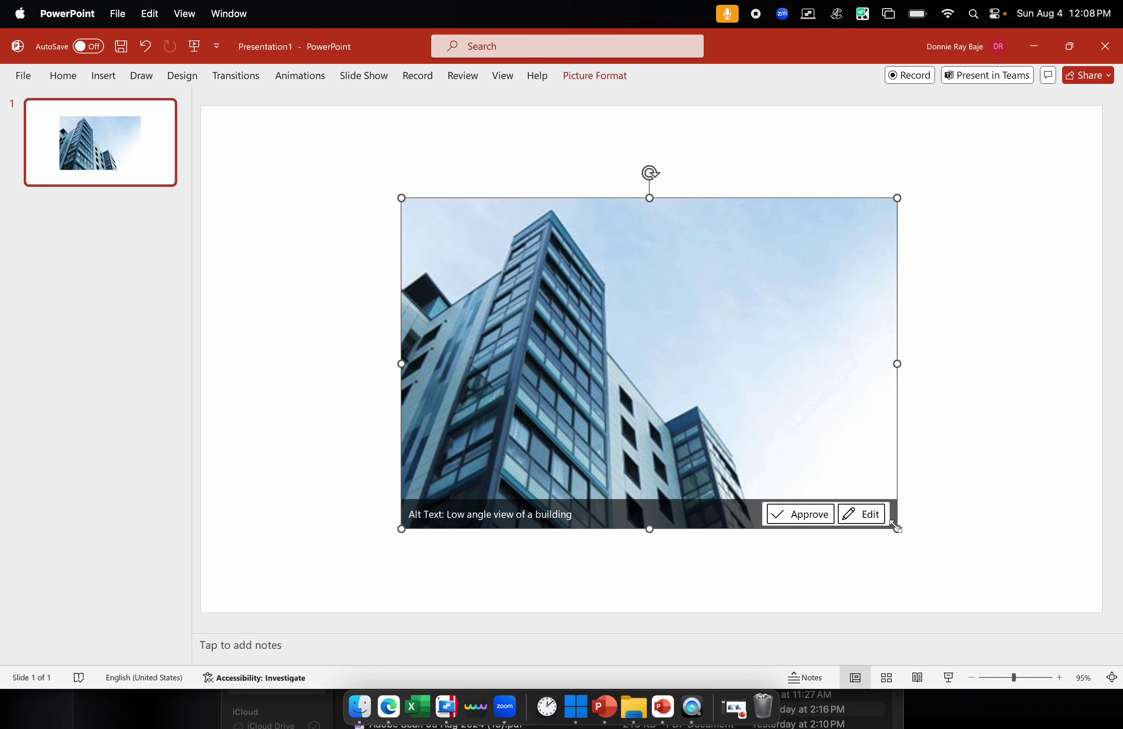
pyautogui.moveTo(896, 527); pyautogui.dragTo(764, 440)
pyautogui.moveTo(632, 355)
pyautogui.mouseDown()
pyautogui.moveTo(537, 363)
pyautogui.moveTo(470, 386)
pyautogui.moveTo(652, 358)
pyautogui.moveTo(633, 337)
pyautogui.mouseUp()
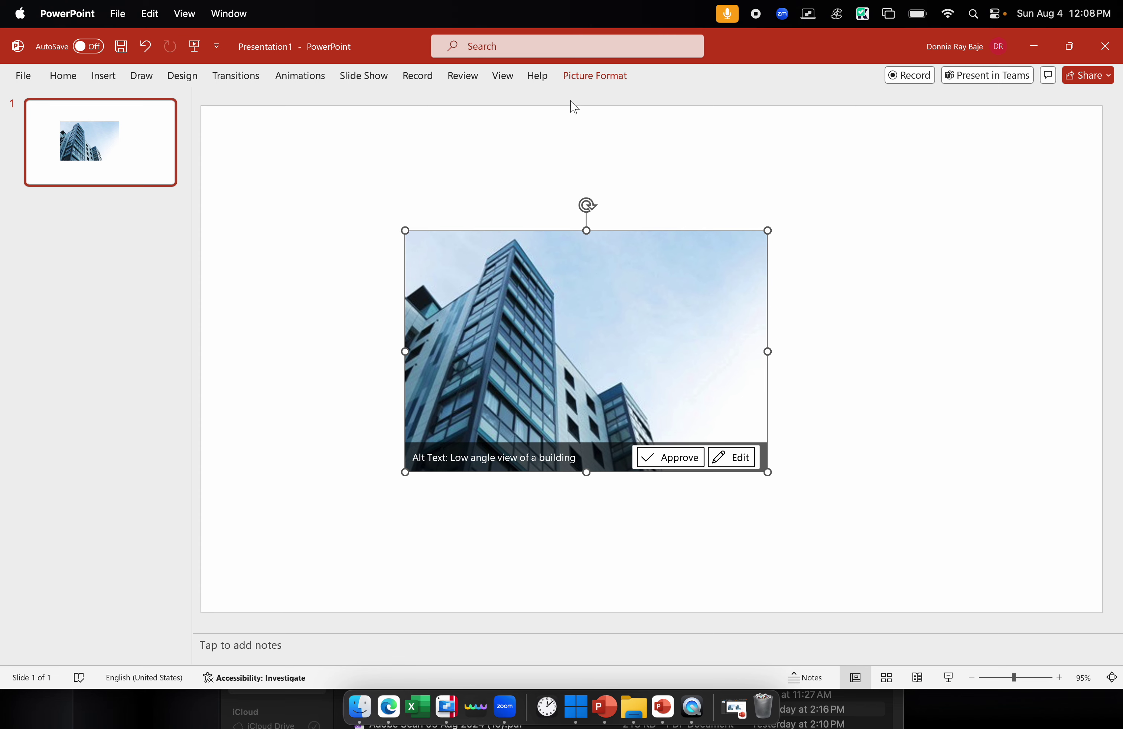
pyautogui.click(589, 88)
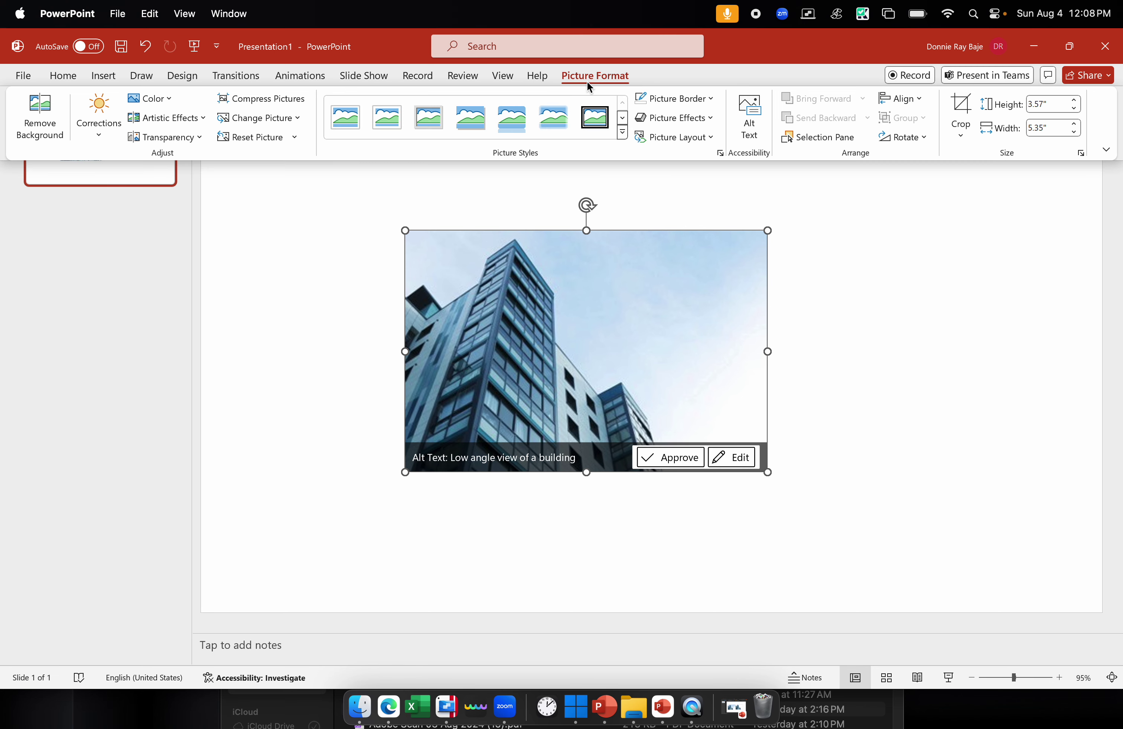
# Start Remove Background and mark the building's left side and right edge to keep
pyautogui.click(43, 115)
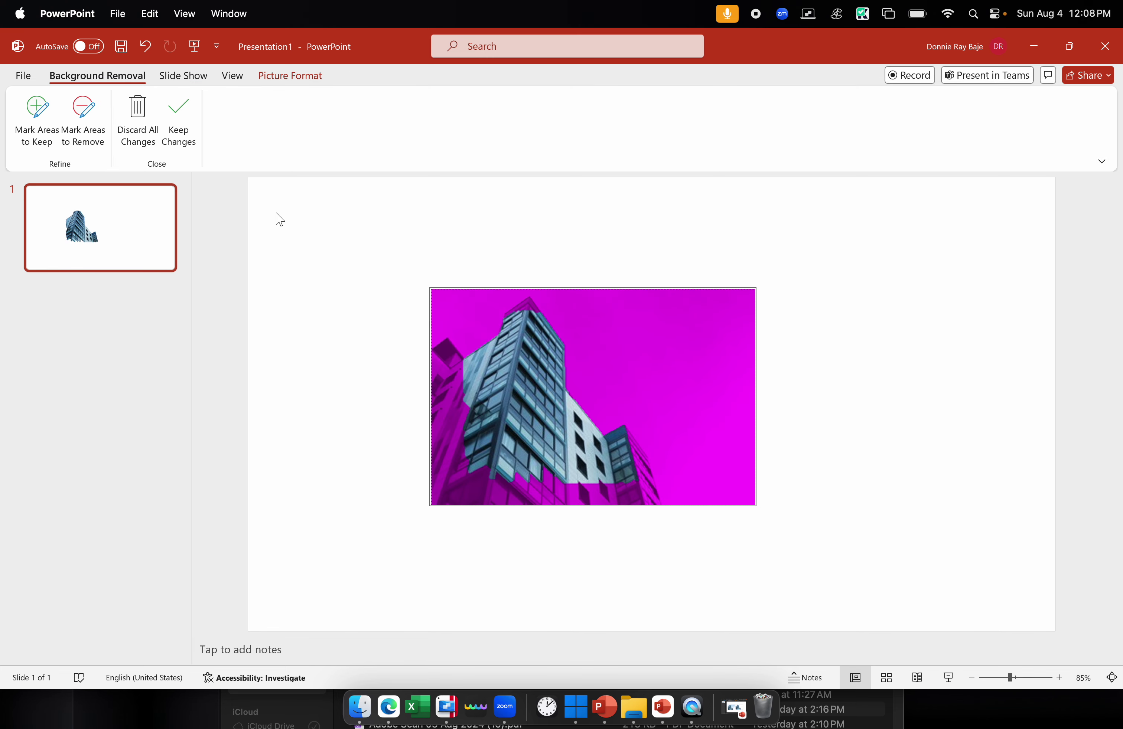
pyautogui.click(38, 136)
pyautogui.moveTo(441, 356)
pyautogui.mouseDown()
pyautogui.moveTo(452, 393)
pyautogui.moveTo(432, 426)
pyautogui.moveTo(447, 476)
pyautogui.moveTo(462, 482)
pyautogui.mouseUp()
pyautogui.moveTo(637, 445); pyautogui.dragTo(637, 497)
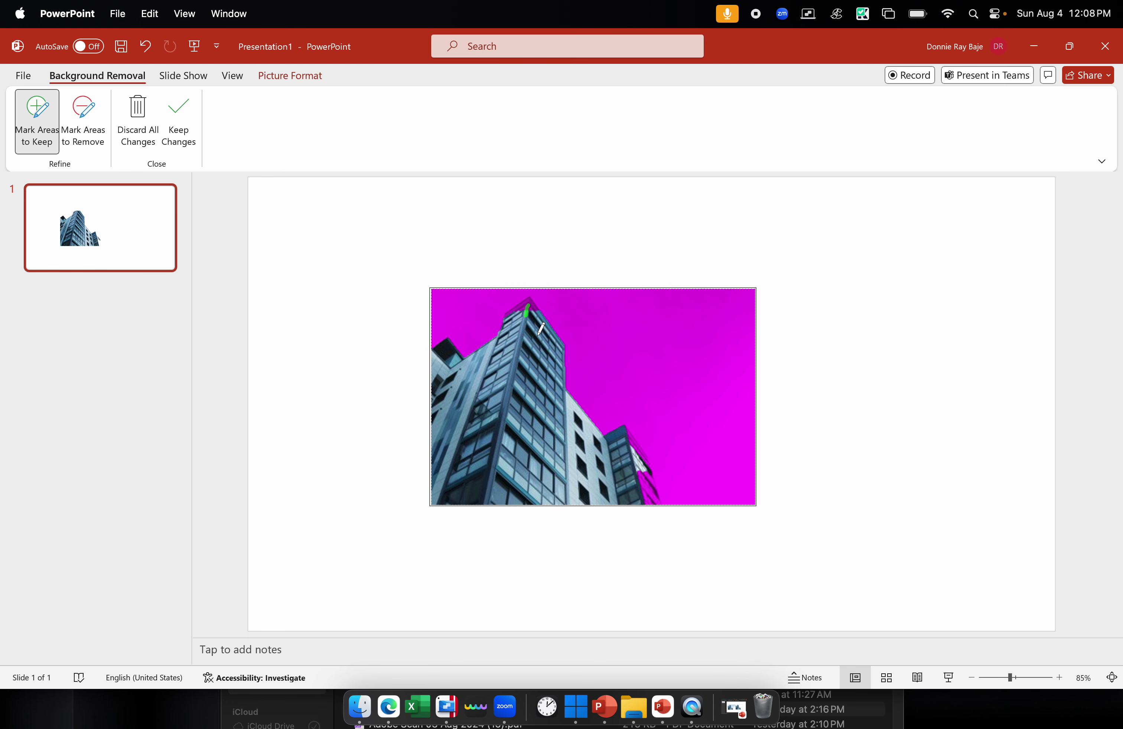
pyautogui.moveTo(634, 451); pyautogui.dragTo(650, 501)
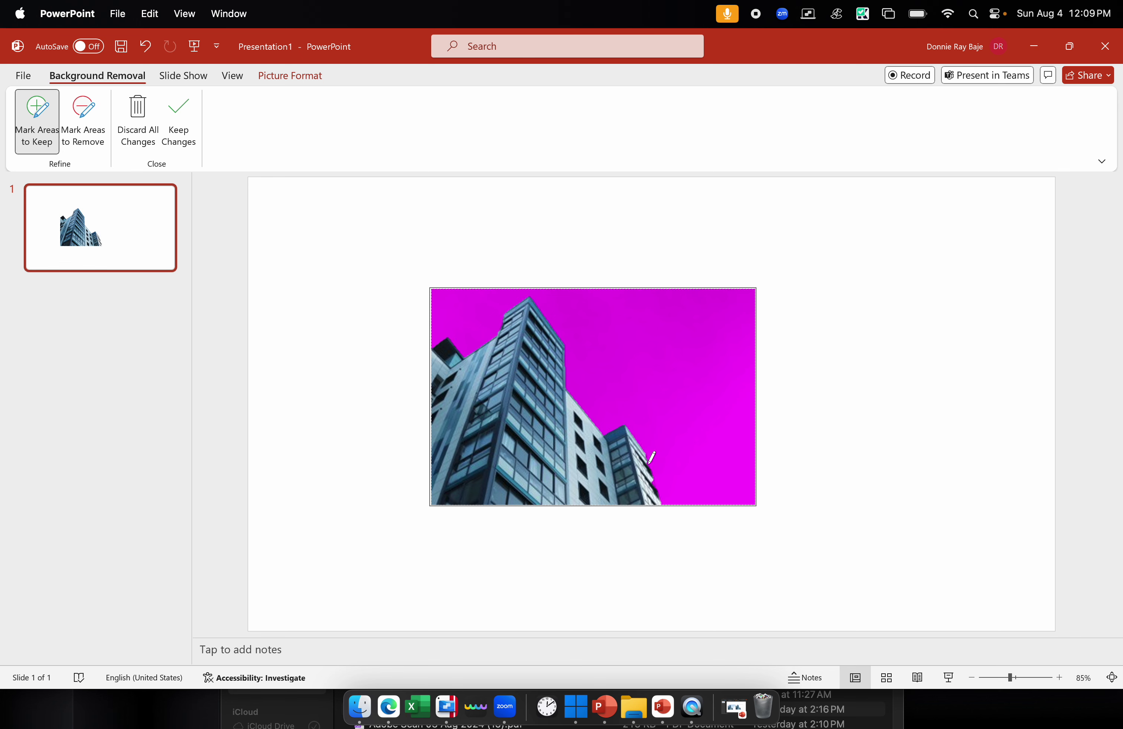
pyautogui.moveTo(649, 462); pyautogui.dragTo(649, 489)
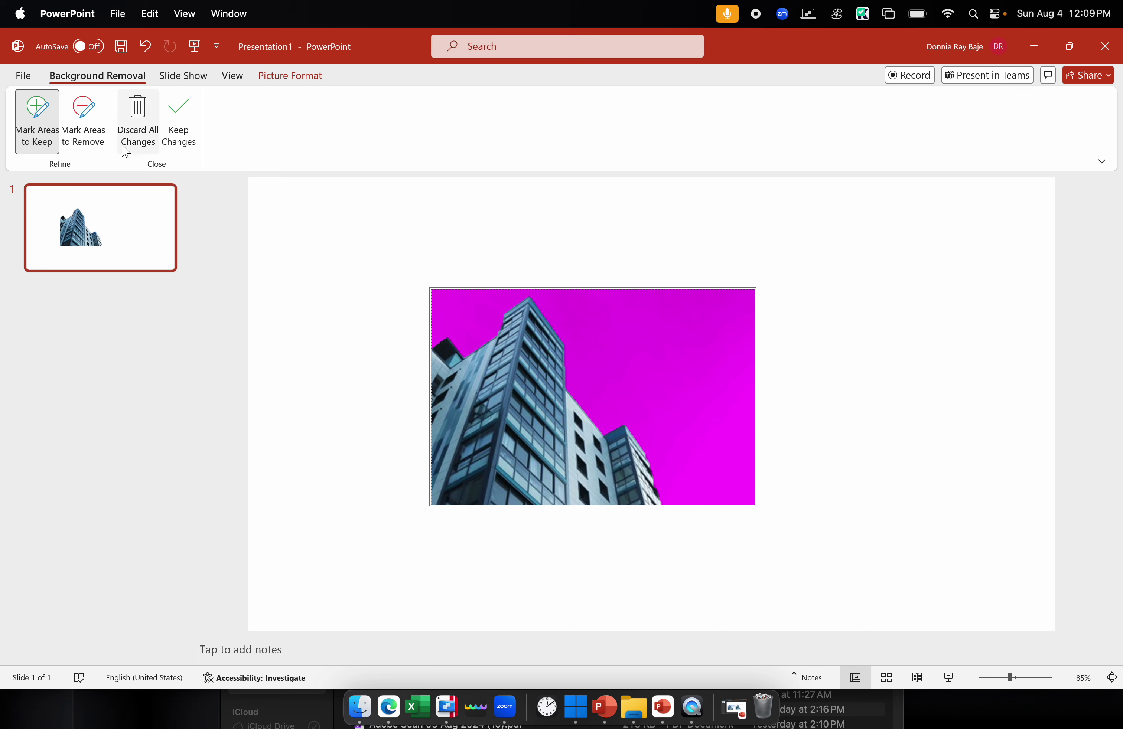
# Mark the rest of the building's body to keep and apply the background removal
pyautogui.click(38, 145)
pyautogui.click(38, 146)
pyautogui.moveTo(515, 400); pyautogui.dragTo(519, 448)
pyautogui.moveTo(494, 348)
pyautogui.mouseDown()
pyautogui.moveTo(454, 352)
pyautogui.moveTo(572, 501)
pyautogui.mouseUp()
pyautogui.click(102, 126)
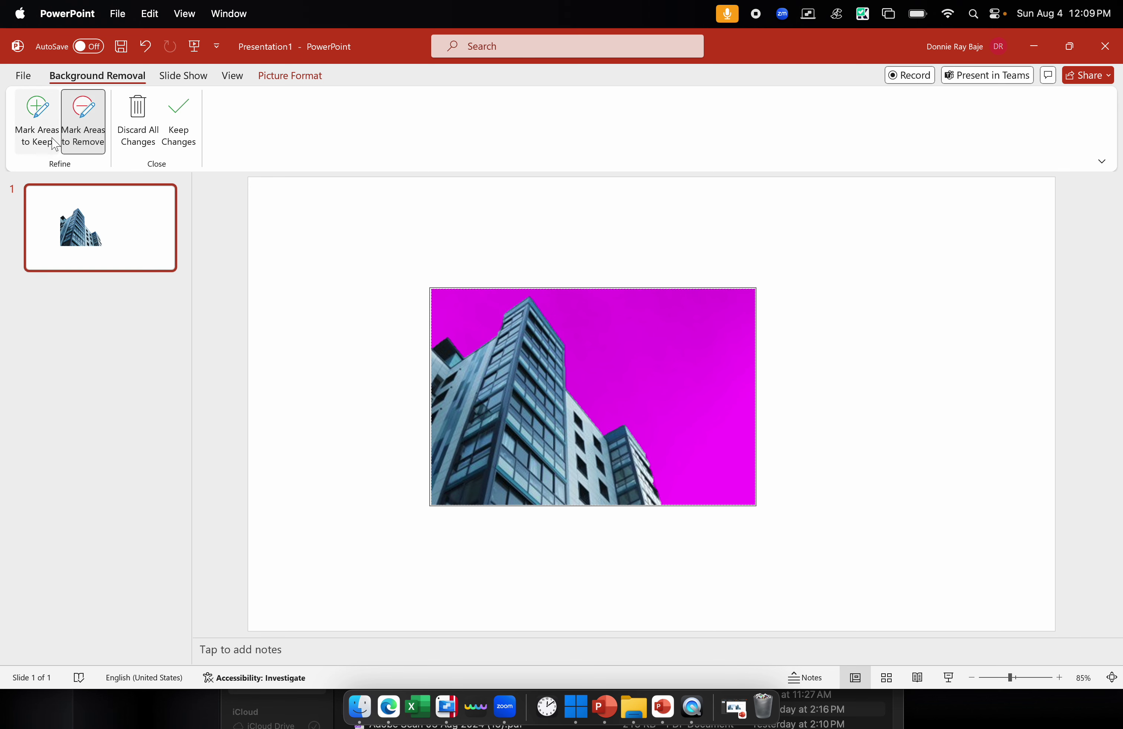
pyautogui.click(37, 132)
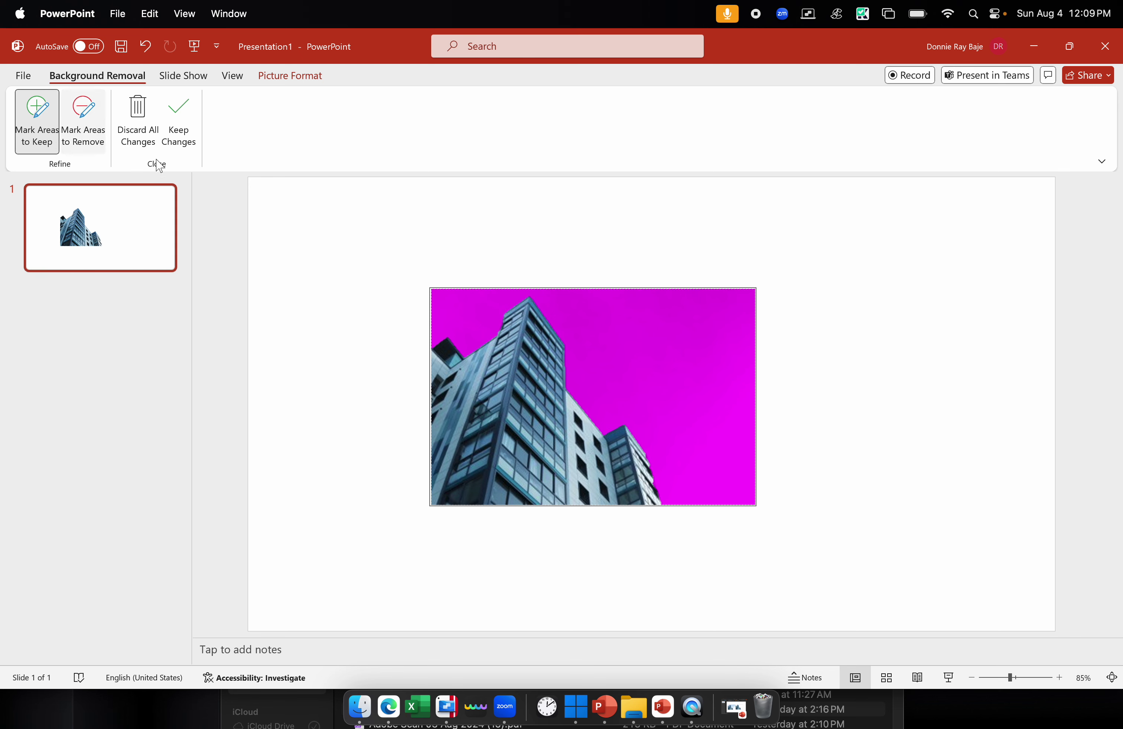
pyautogui.click(179, 135)
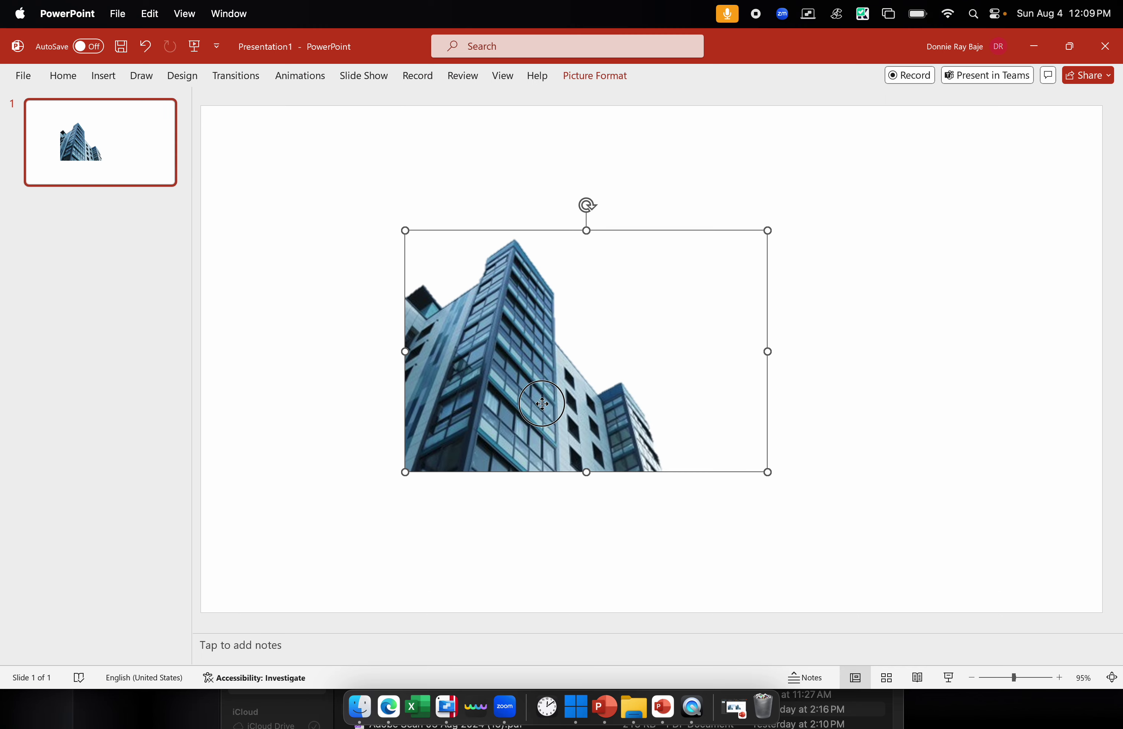
# Move the cut-out building slightly lower on the slide and deselect it
pyautogui.moveTo(521, 401); pyautogui.dragTo(520, 438)
pyautogui.click(377, 187)
pyautogui.click(399, 272)
pyautogui.click(187, 150)
# Draw a larger rectangle beside the building and send it behind the picture
pyautogui.click(110, 79)
pyautogui.click(326, 113)
pyautogui.click(381, 185)
pyautogui.moveTo(590, 261); pyautogui.dragTo(756, 368)
pyautogui.moveTo(832, 411); pyautogui.dragTo(878, 433)
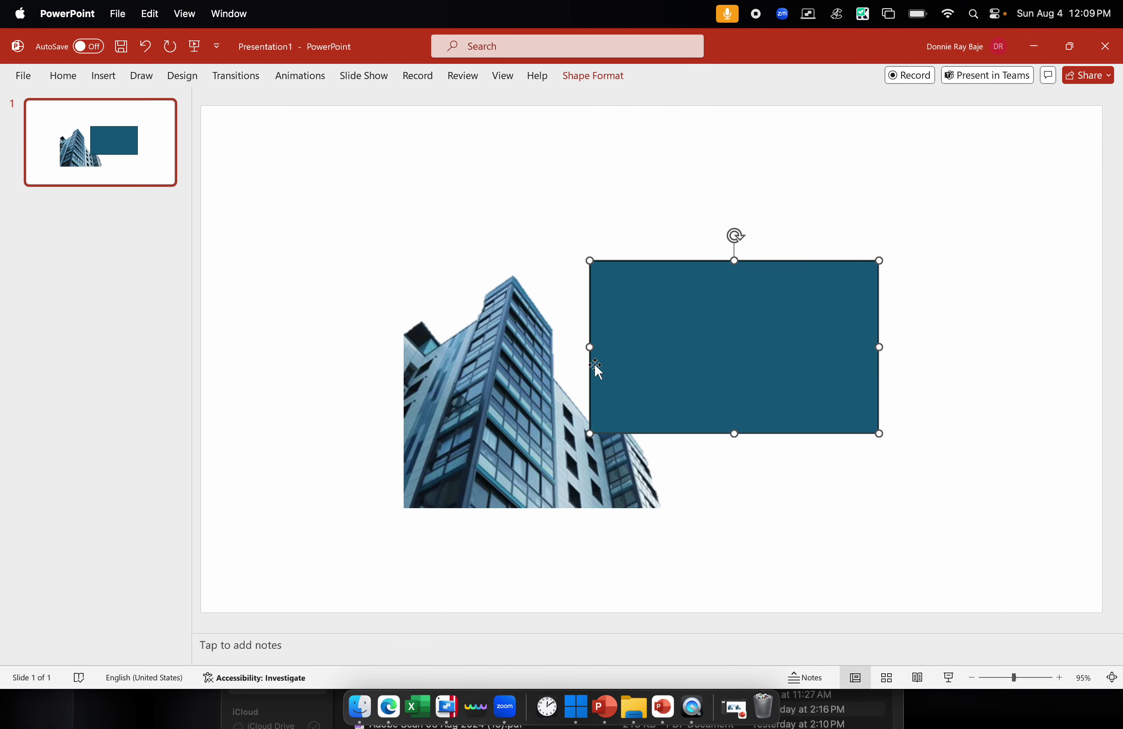
pyautogui.rightClick(633, 353)
pyautogui.click(685, 425)
# Undo the teal rectangle, leaving the cut-out building picture selected
pyautogui.moveTo(509, 450); pyautogui.dragTo(690, 426)
pyautogui.press('Escape')
pyautogui.click(815, 392)
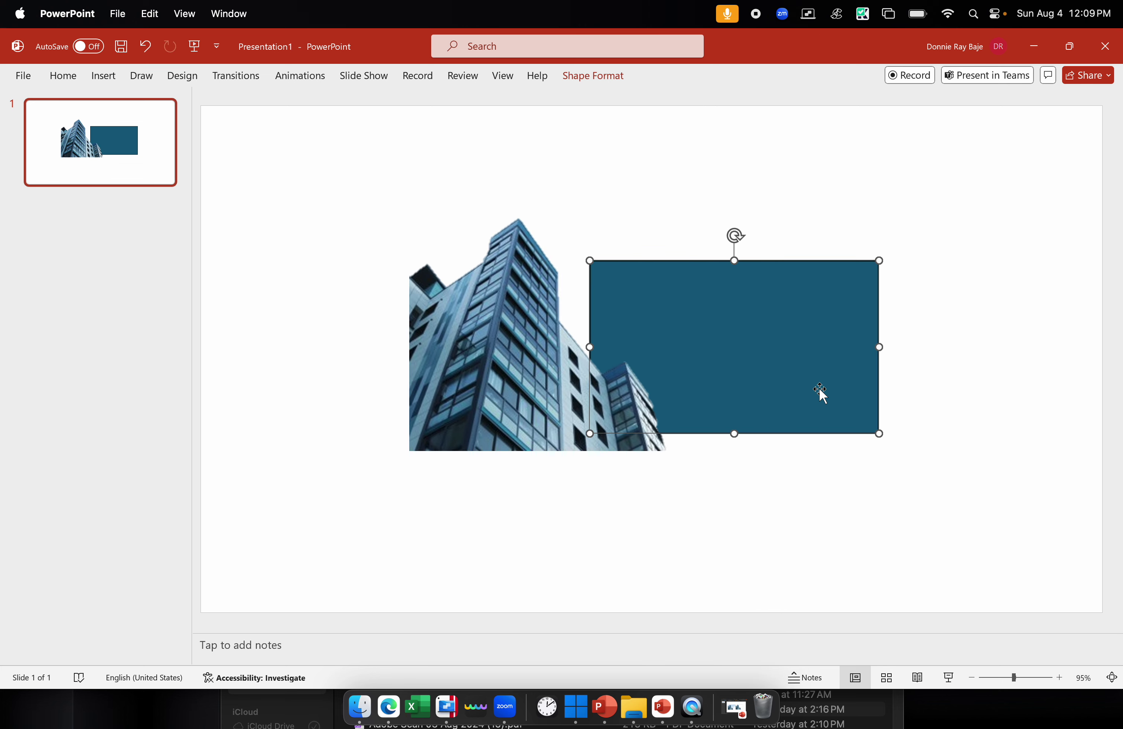
pyautogui.press('super+z')
pyautogui.click(594, 386)
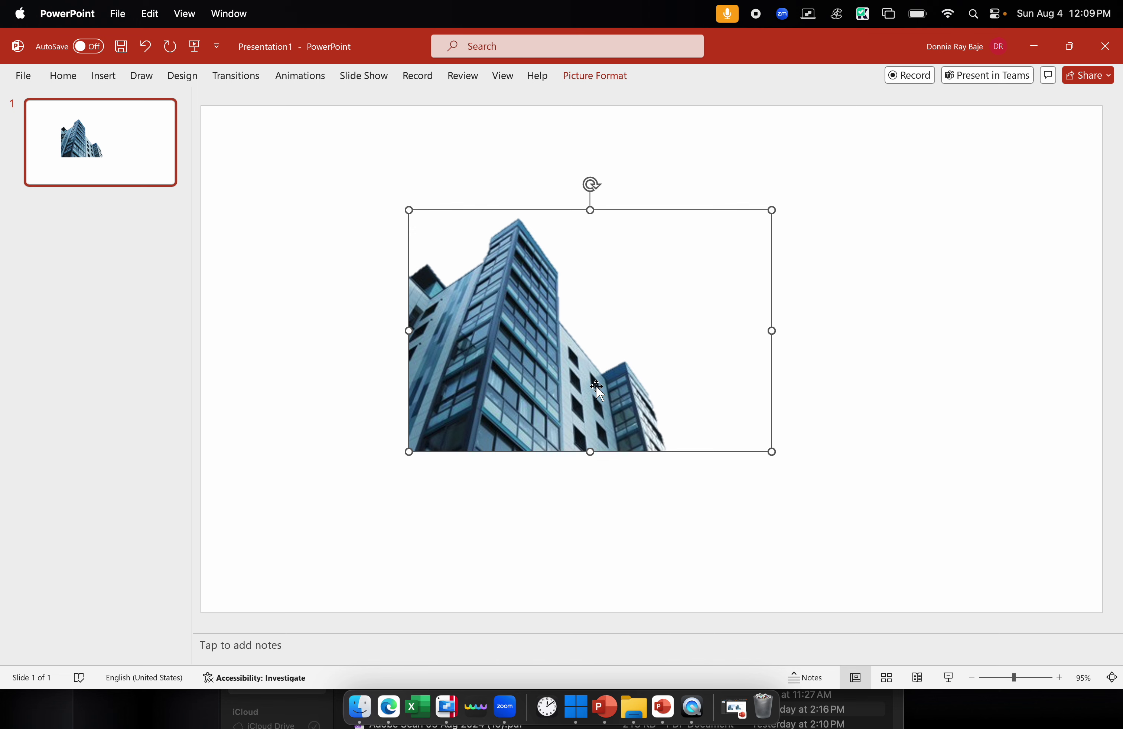
# Save the cut-out building as picture 'image3' and drag it toward the slide's left
pyautogui.rightClick(538, 284)
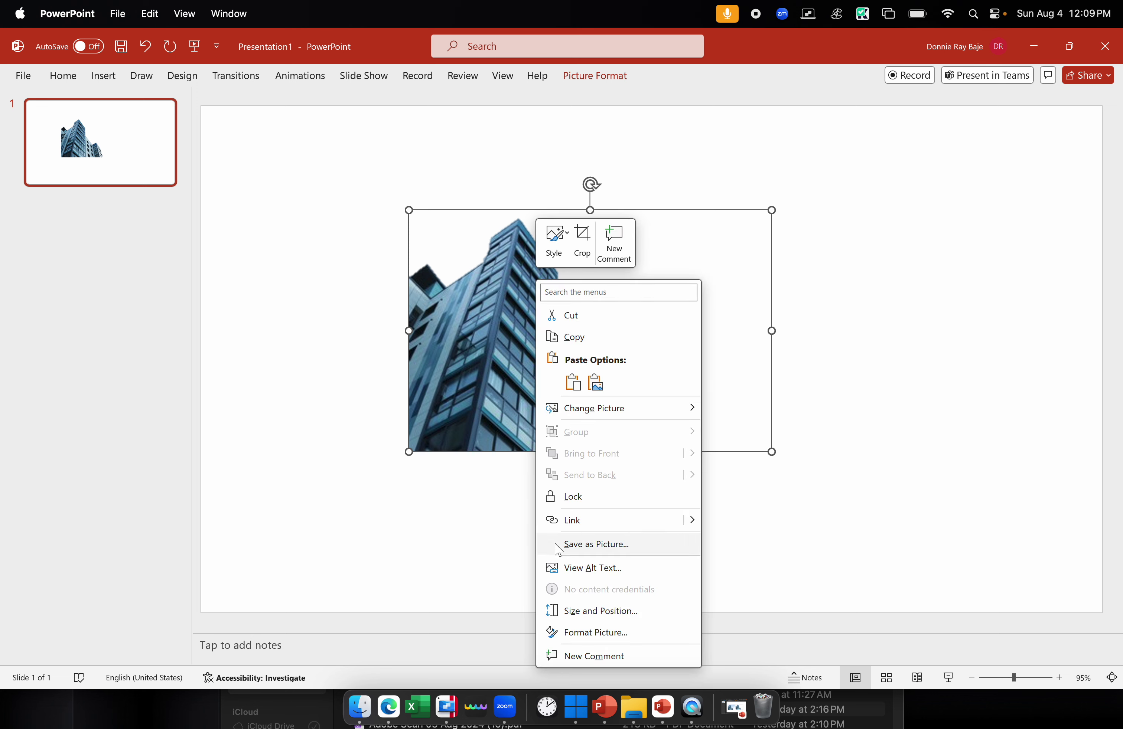
pyautogui.click(559, 545)
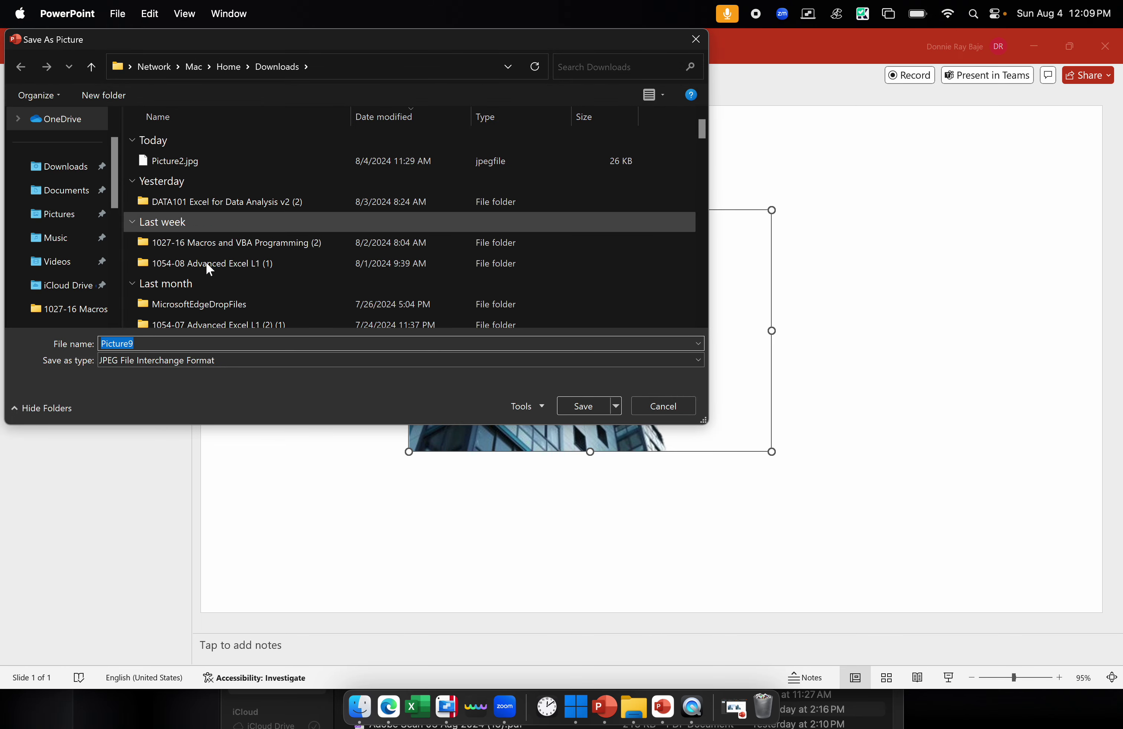
pyautogui.write('image3')
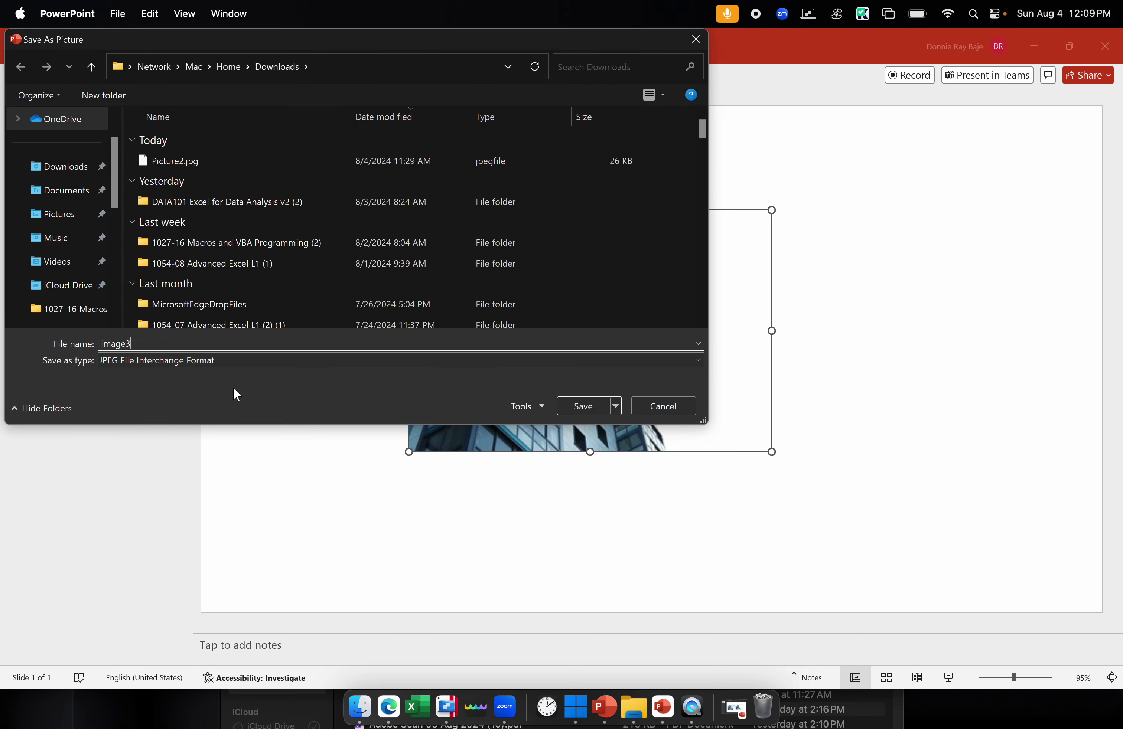
pyautogui.press('Return')
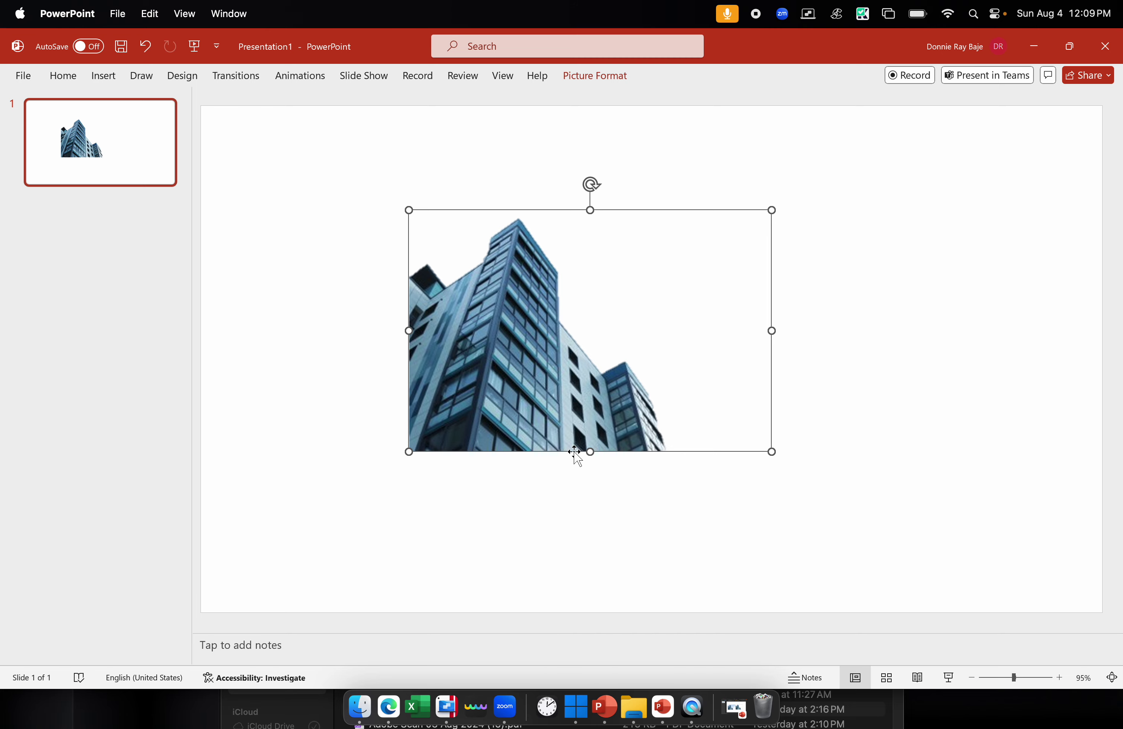
pyautogui.moveTo(574, 454); pyautogui.dragTo(425, 499)
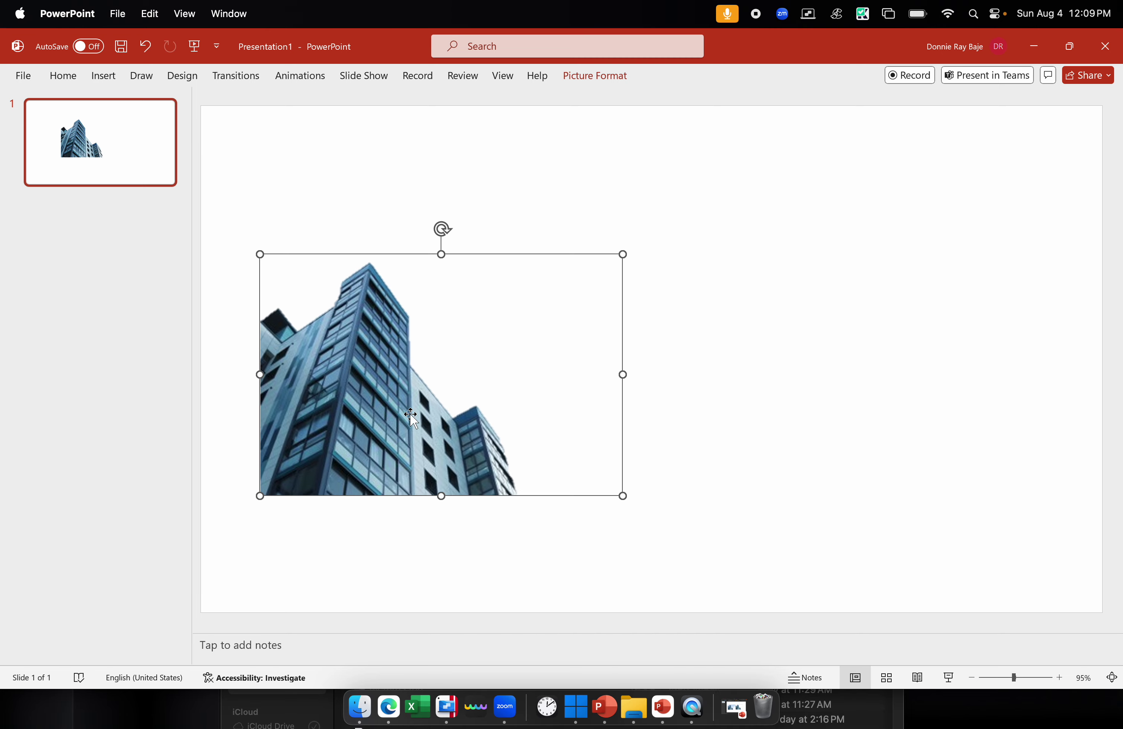
pyautogui.click(359, 721)
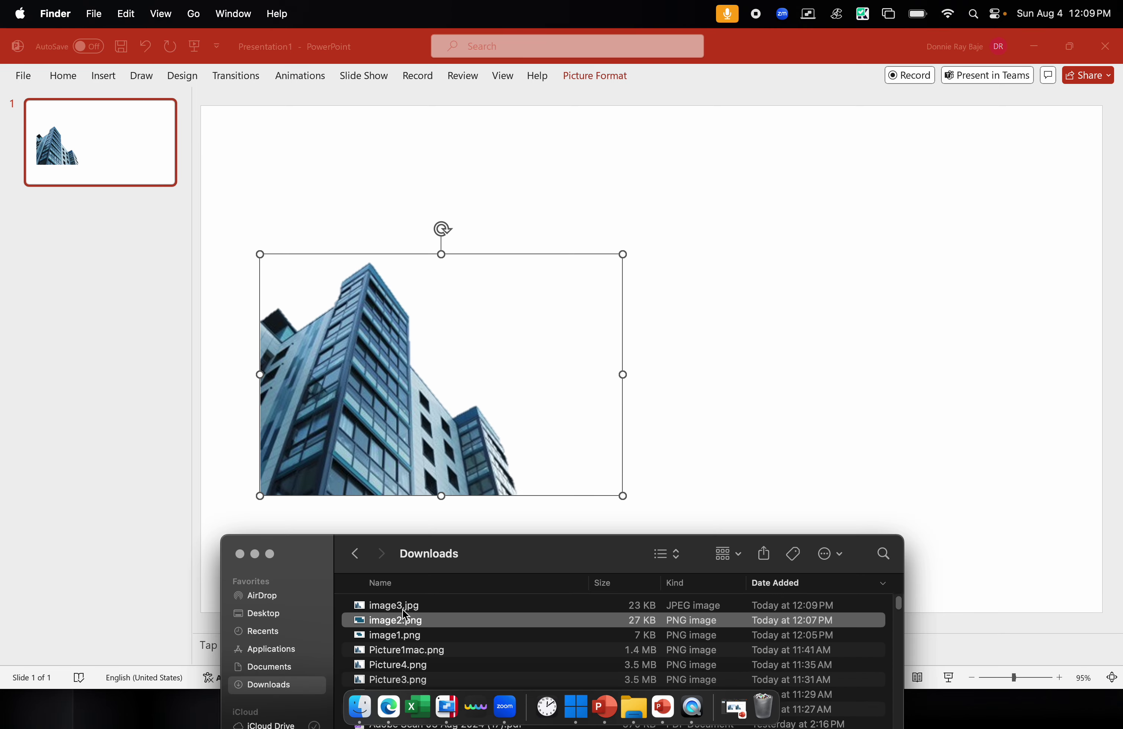
# Drop image3.jpg from Downloads onto the slide and move it up and right
pyautogui.click(400, 610)
pyautogui.moveTo(390, 610); pyautogui.dragTo(777, 327)
pyautogui.click(687, 346)
pyautogui.moveTo(687, 346); pyautogui.dragTo(819, 344)
# Draw an oval over the right picture and send it to the back
pyautogui.click(120, 82)
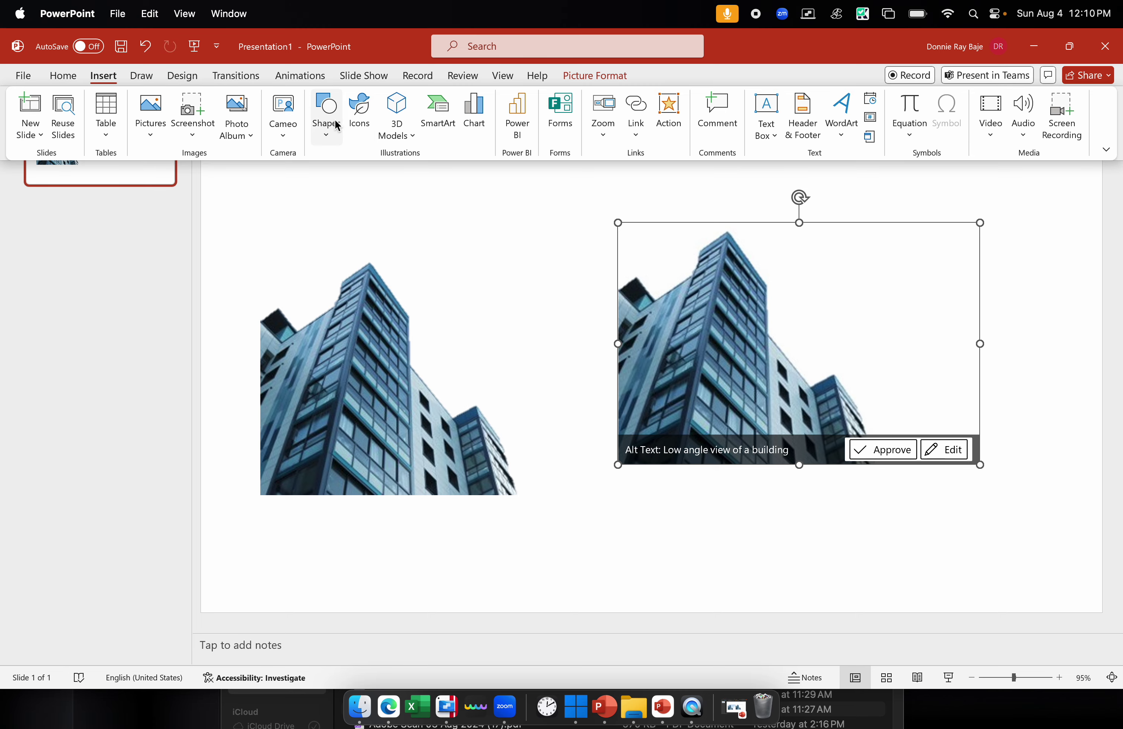
pyautogui.click(325, 116)
pyautogui.click(397, 177)
pyautogui.moveTo(556, 193); pyautogui.dragTo(820, 421)
pyautogui.moveTo(759, 336); pyautogui.dragTo(736, 284)
pyautogui.rightClick(735, 284)
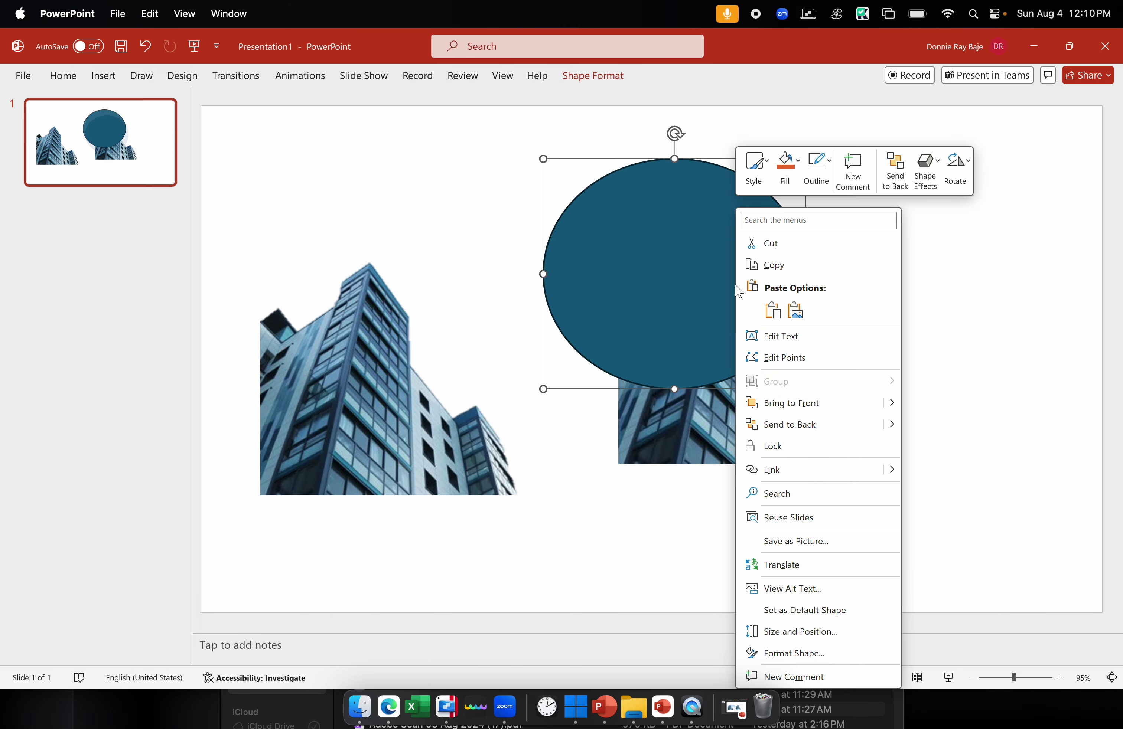
pyautogui.click(780, 423)
# Rearrange the building pictures around the oval, undoing the last picture move
pyautogui.moveTo(706, 323); pyautogui.dragTo(714, 449)
pyautogui.moveTo(360, 423)
pyautogui.mouseDown()
pyautogui.moveTo(569, 317)
pyautogui.moveTo(372, 405)
pyautogui.mouseUp()
pyautogui.moveTo(764, 406); pyautogui.dragTo(721, 308)
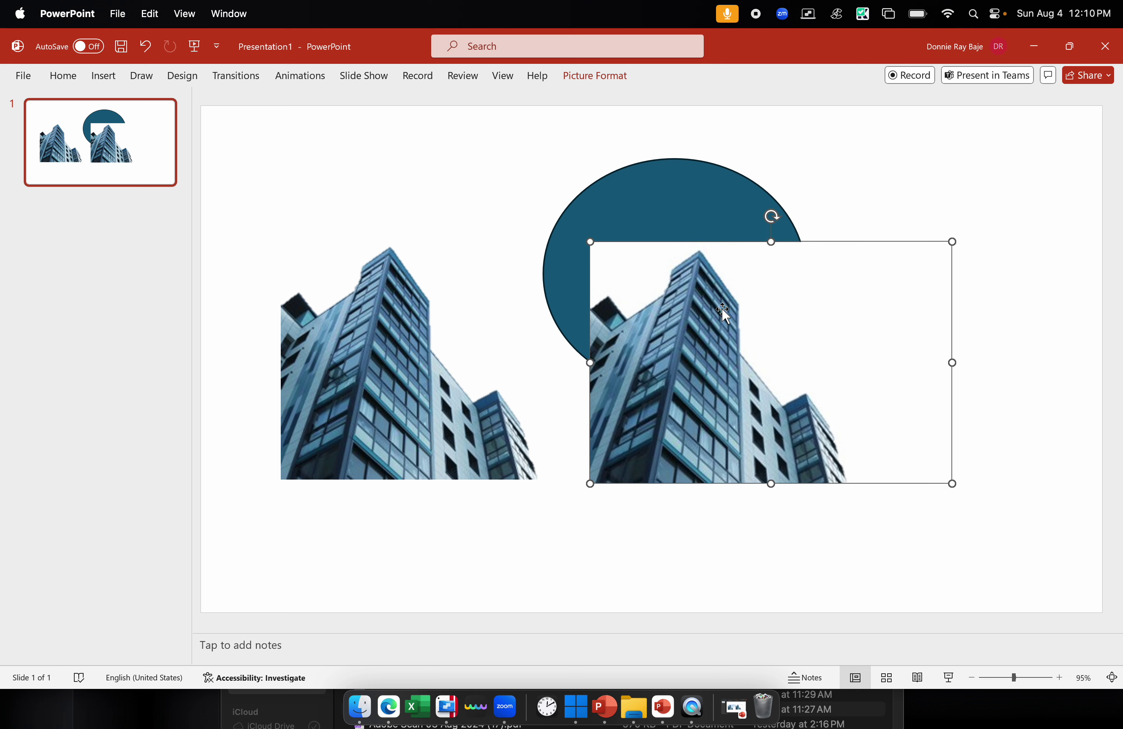
pyautogui.press('super+z')
pyautogui.click(545, 331)
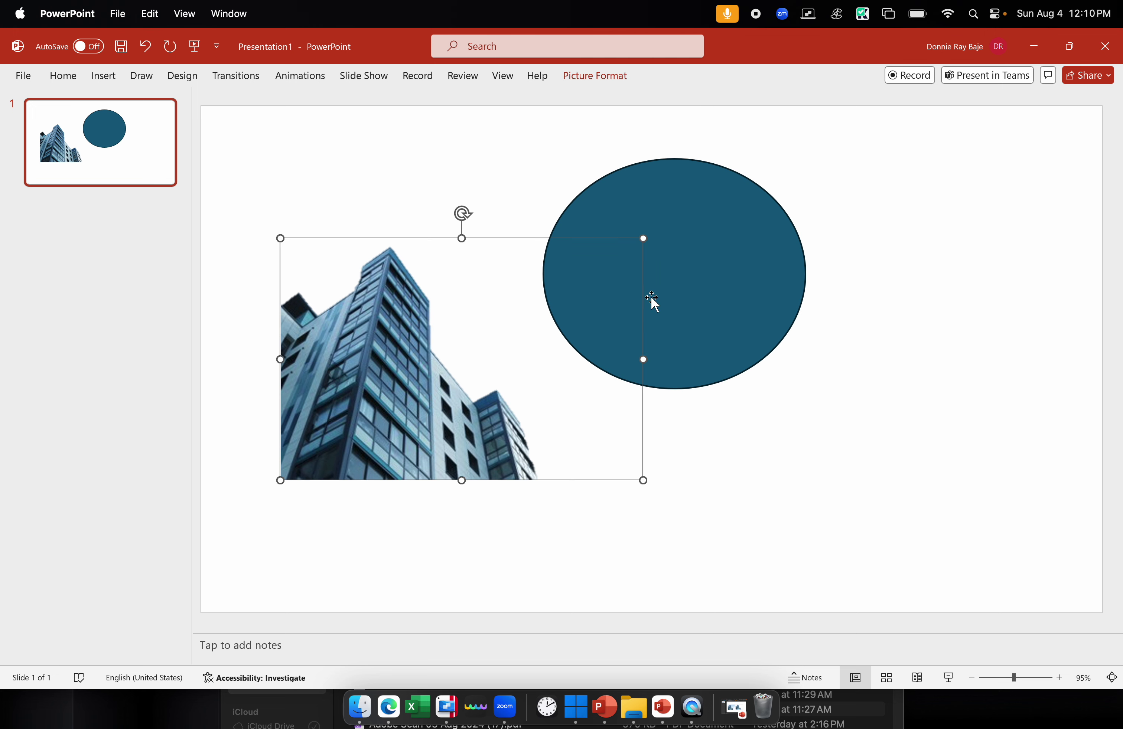
# Delete the selected building picture and the oval to clear the slide
pyautogui.press('Delete')
pyautogui.click(698, 291)
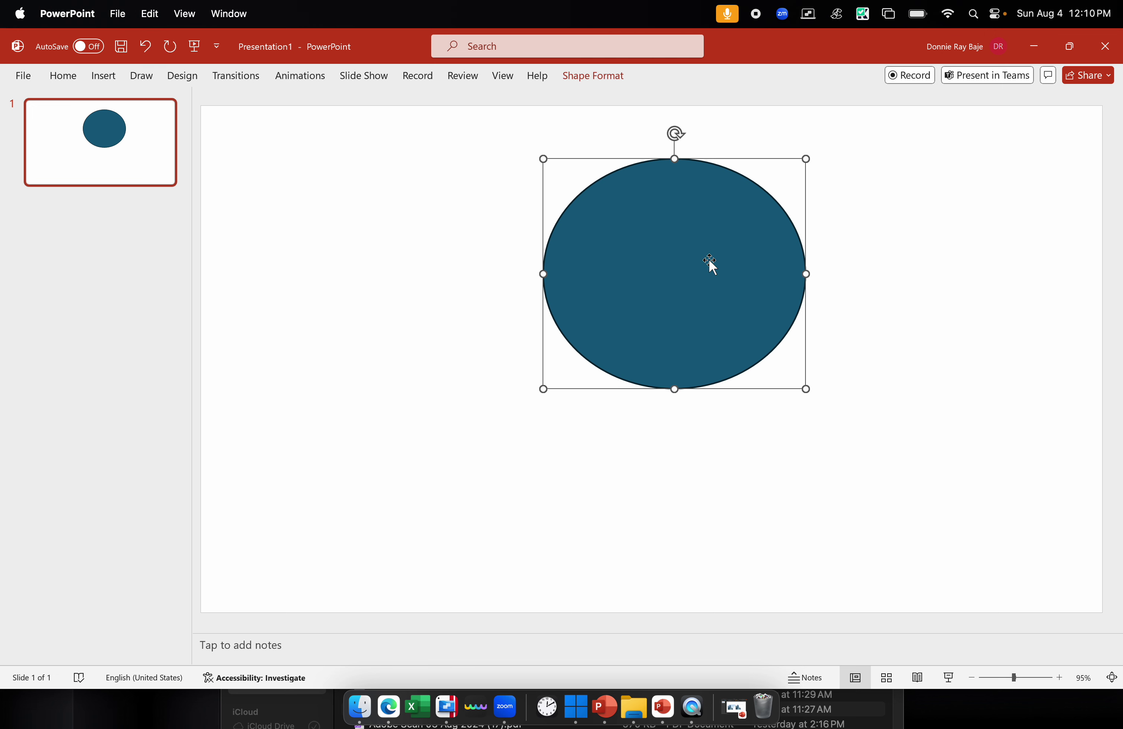
pyautogui.press('Delete')
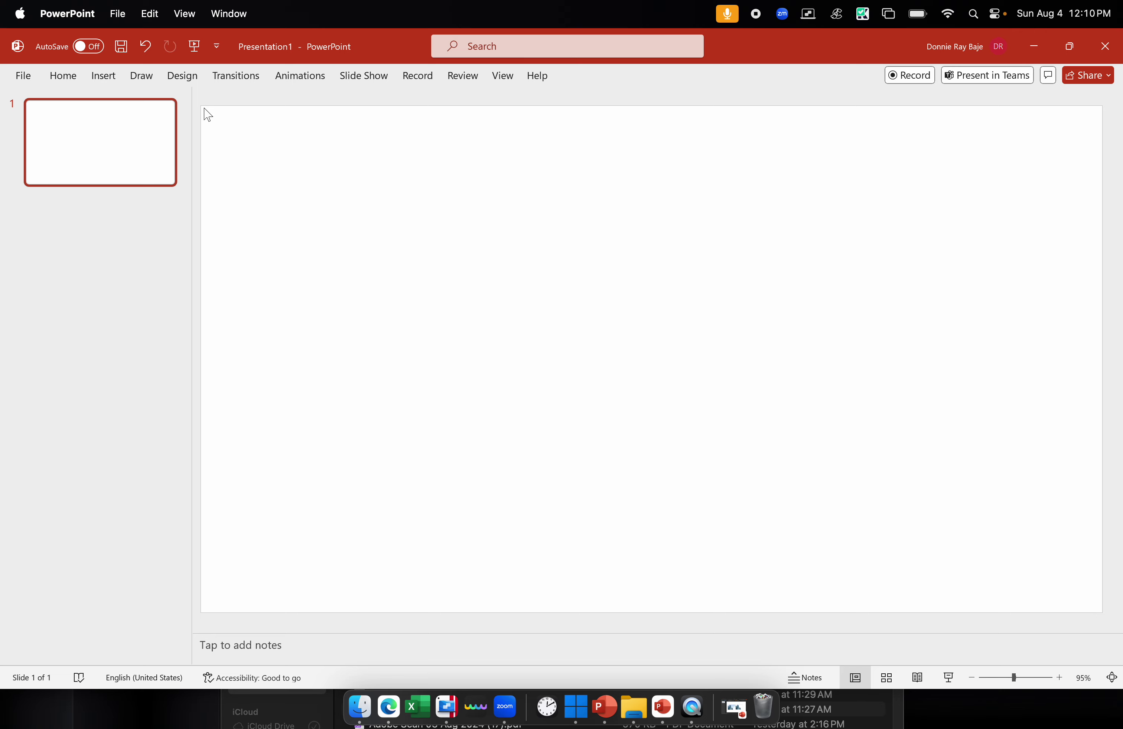
# Insert building.jpg from this device and move it to the slide's left
pyautogui.click(93, 79)
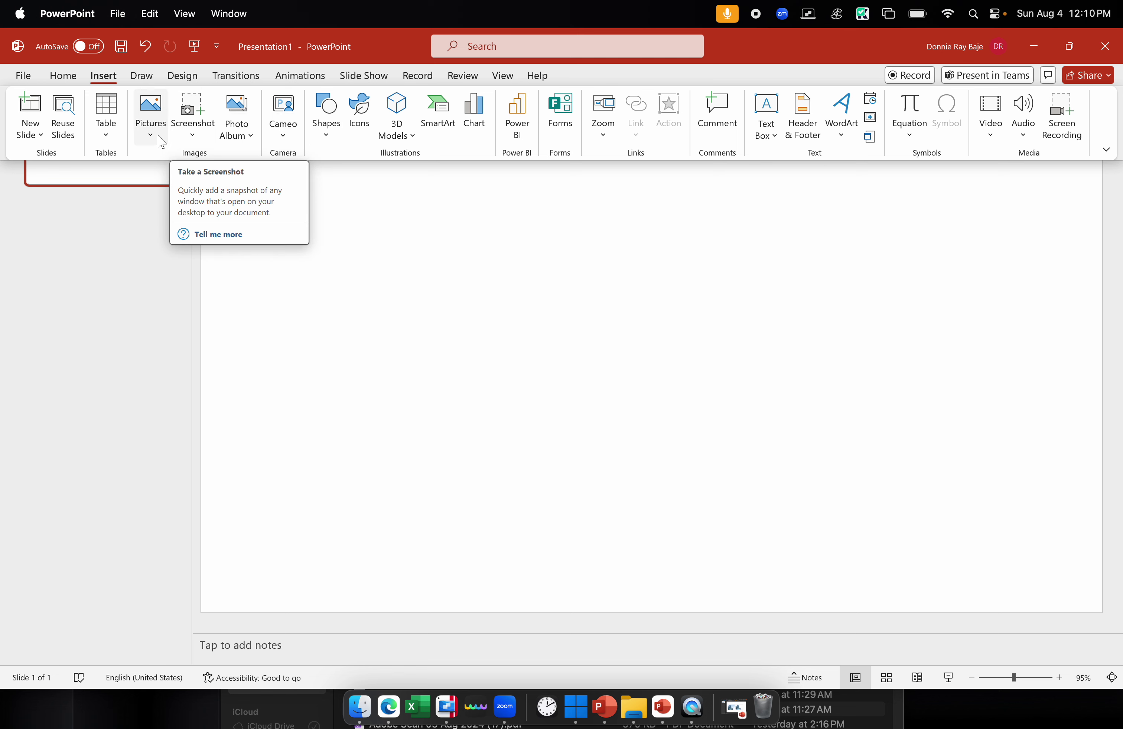
pyautogui.click(151, 119)
pyautogui.click(202, 191)
pyautogui.click(202, 163)
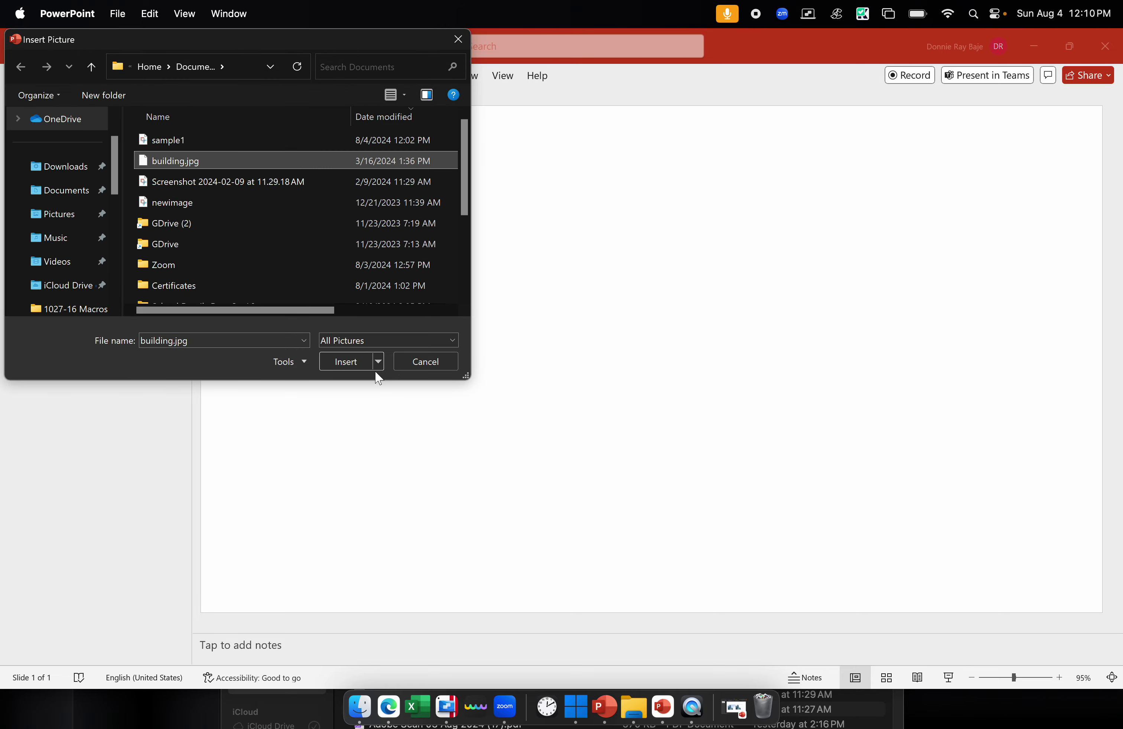
pyautogui.click(354, 362)
pyautogui.moveTo(416, 325); pyautogui.dragTo(301, 327)
pyautogui.click(315, 218)
pyautogui.click(110, 78)
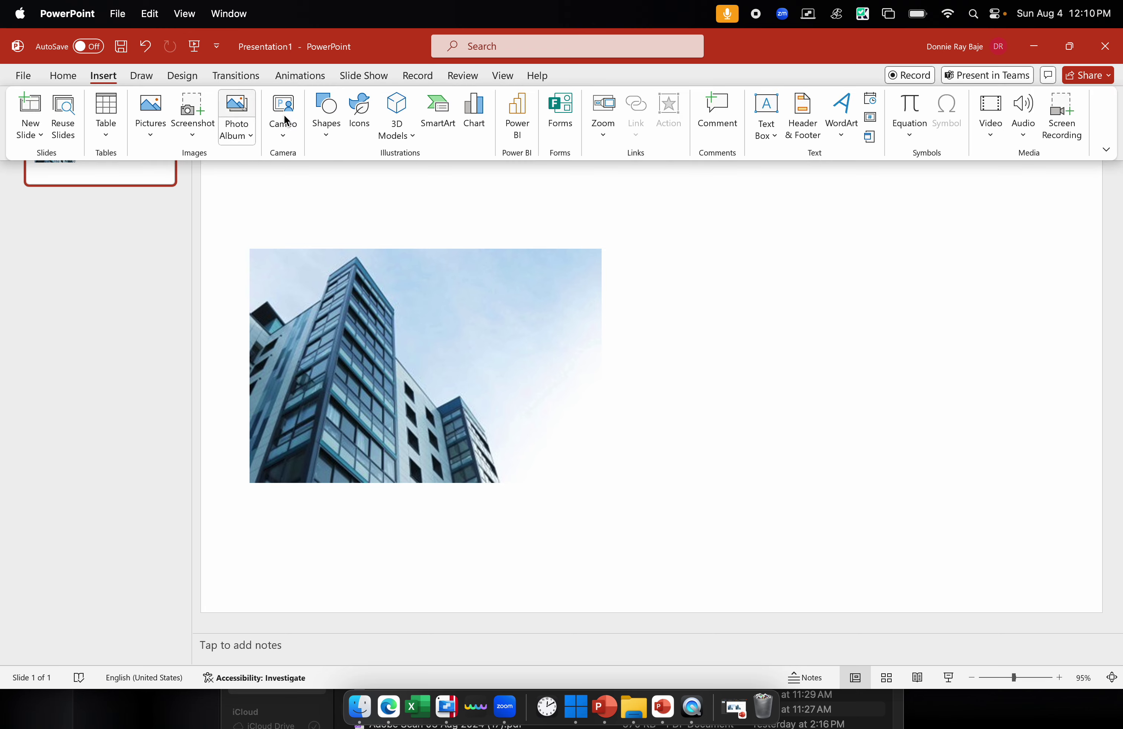
# Draw a rectangle and size it to match the building photo's top and bottom edges
pyautogui.click(325, 119)
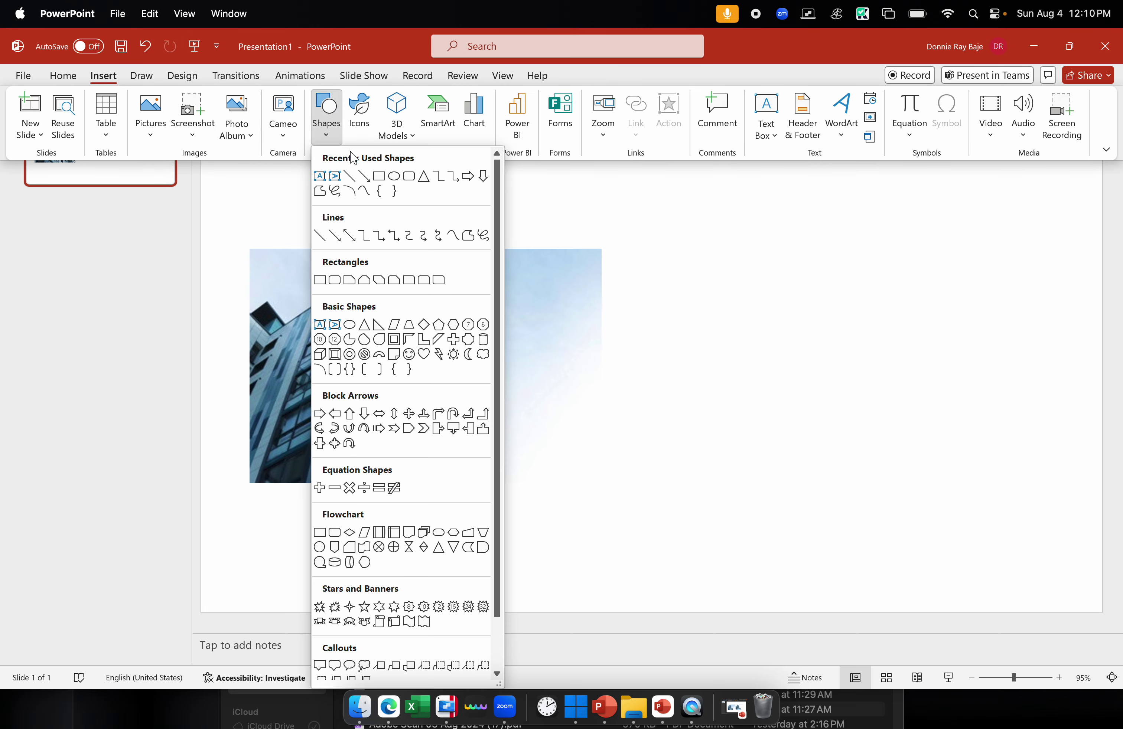
pyautogui.click(380, 177)
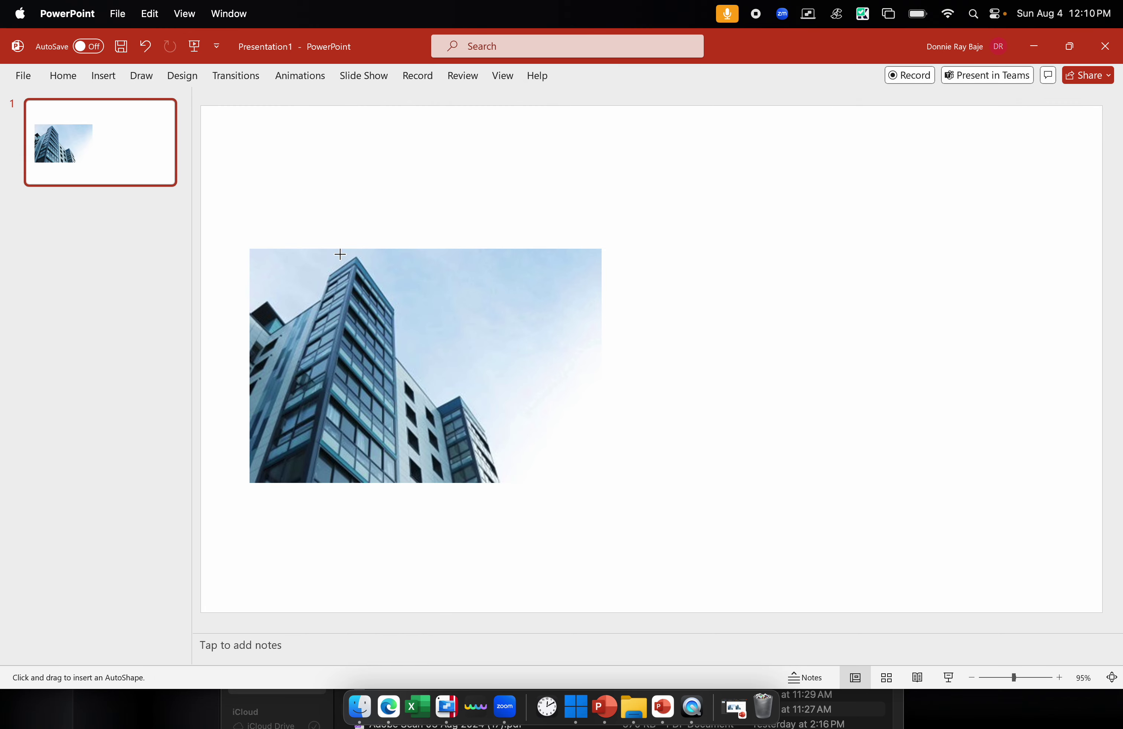
pyautogui.moveTo(507, 179)
pyautogui.mouseDown()
pyautogui.moveTo(602, 286)
pyautogui.moveTo(947, 391)
pyautogui.mouseUp()
pyautogui.moveTo(832, 311); pyautogui.dragTo(902, 360)
pyautogui.press('super+y')
pyautogui.moveTo(747, 336); pyautogui.dragTo(586, 306)
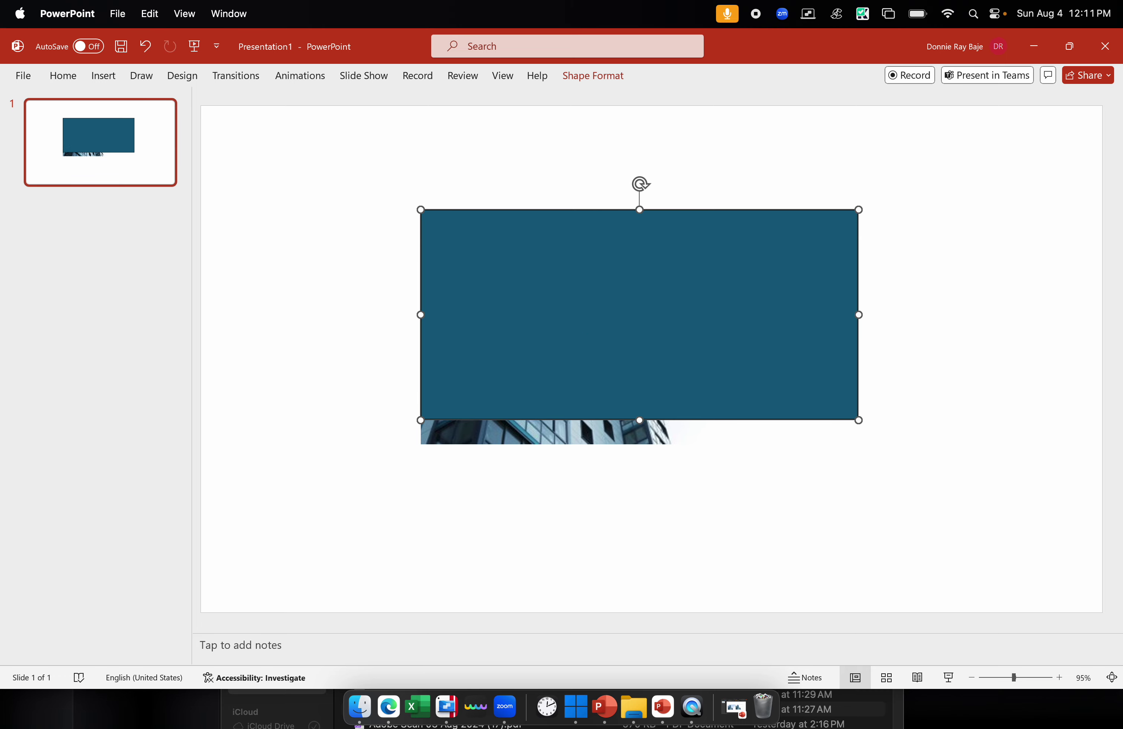
pyautogui.moveTo(858, 315); pyautogui.dragTo(775, 312)
pyautogui.moveTo(599, 421); pyautogui.dragTo(598, 446)
# Move the photo left and place the rectangle to its right
pyautogui.moveTo(622, 380); pyautogui.dragTo(763, 408)
pyautogui.moveTo(553, 375); pyautogui.dragTo(390, 371)
pyautogui.moveTo(705, 334); pyautogui.dragTo(409, 310)
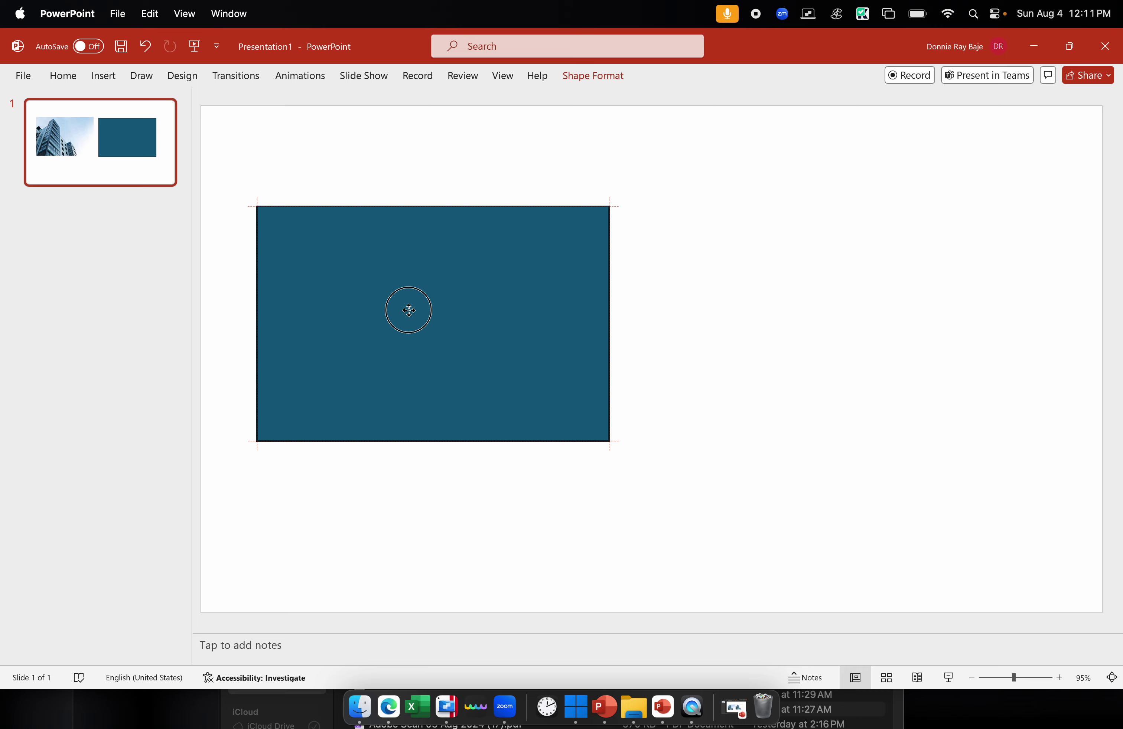
pyautogui.moveTo(409, 310); pyautogui.dragTo(797, 310)
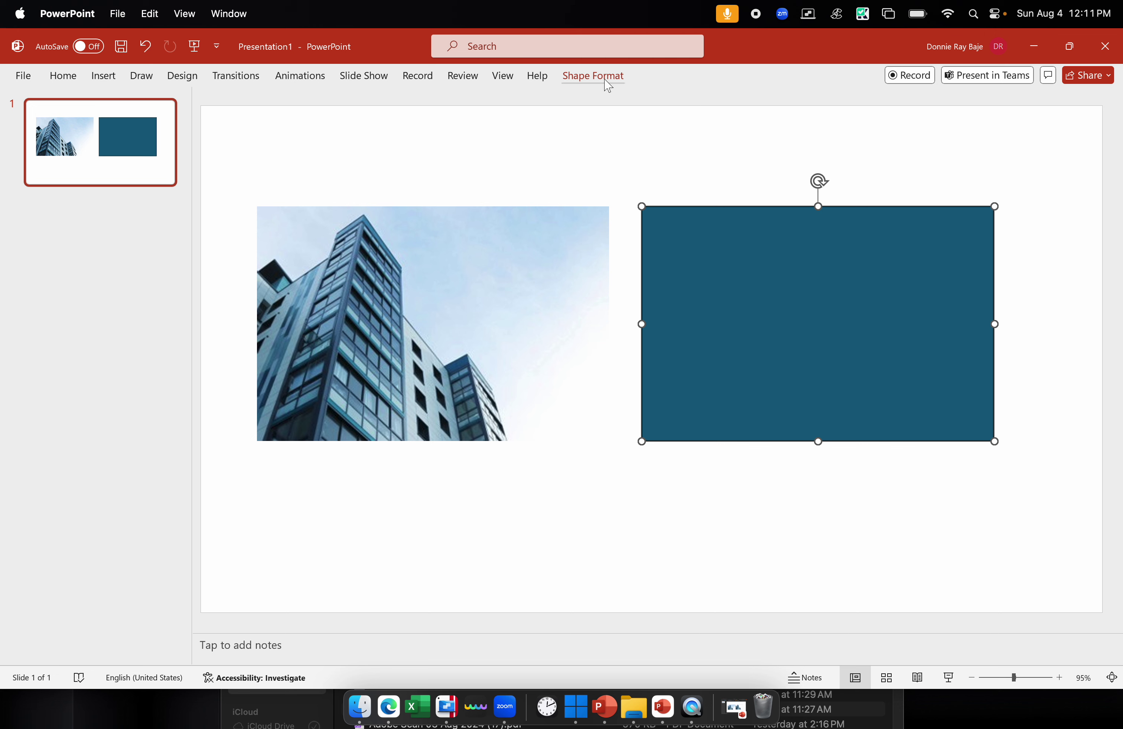
# Delete the building photo and move the rectangle to the slide centre
pyautogui.click(550, 304)
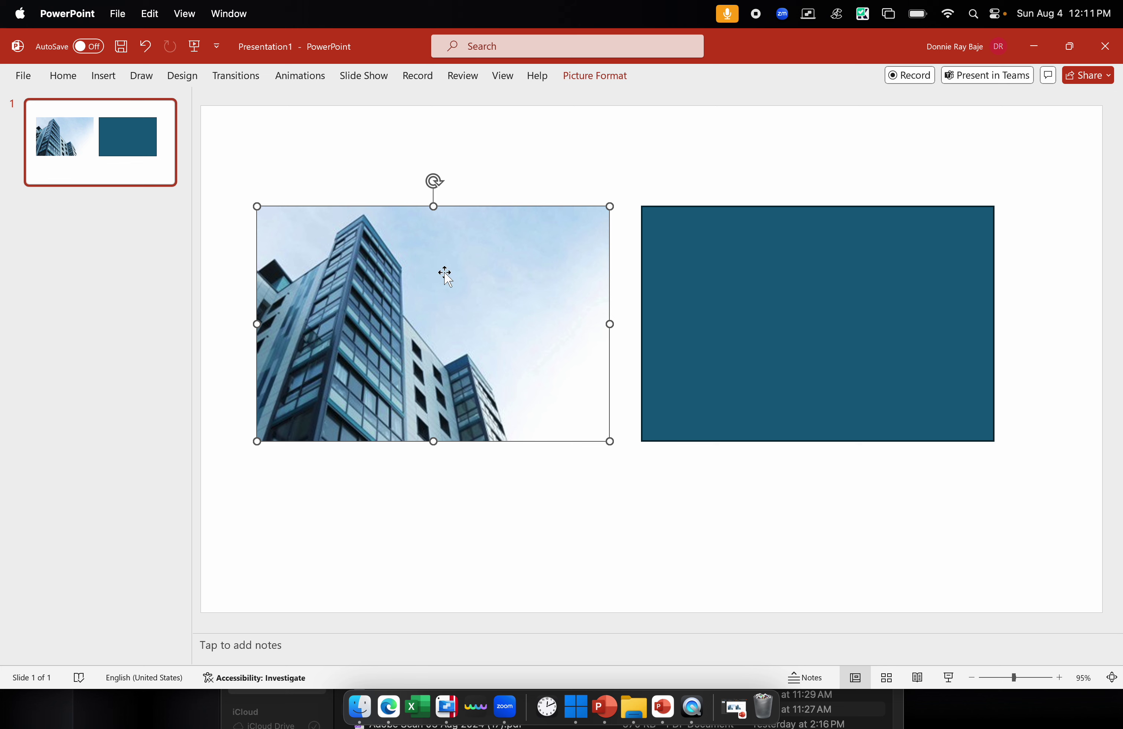
pyautogui.press('Delete')
pyautogui.moveTo(792, 344); pyautogui.dragTo(572, 361)
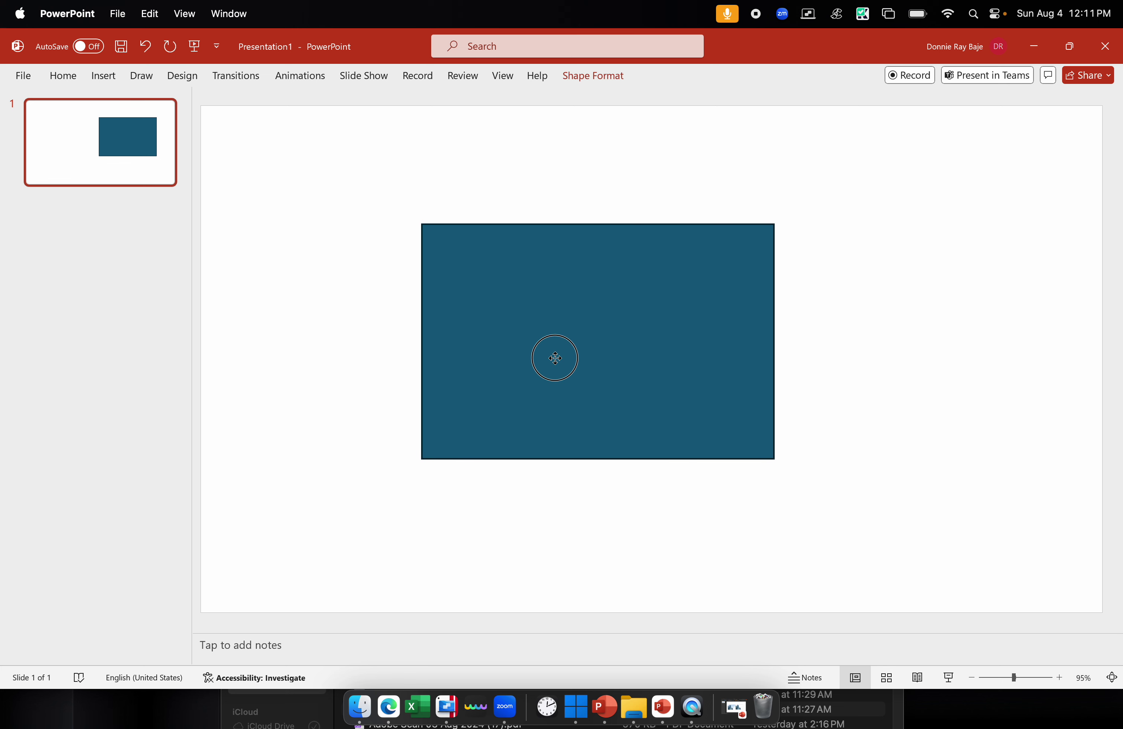
# Open the rectangle's Shape Fill options on the Shape Format tab
pyautogui.rightClick(602, 302)
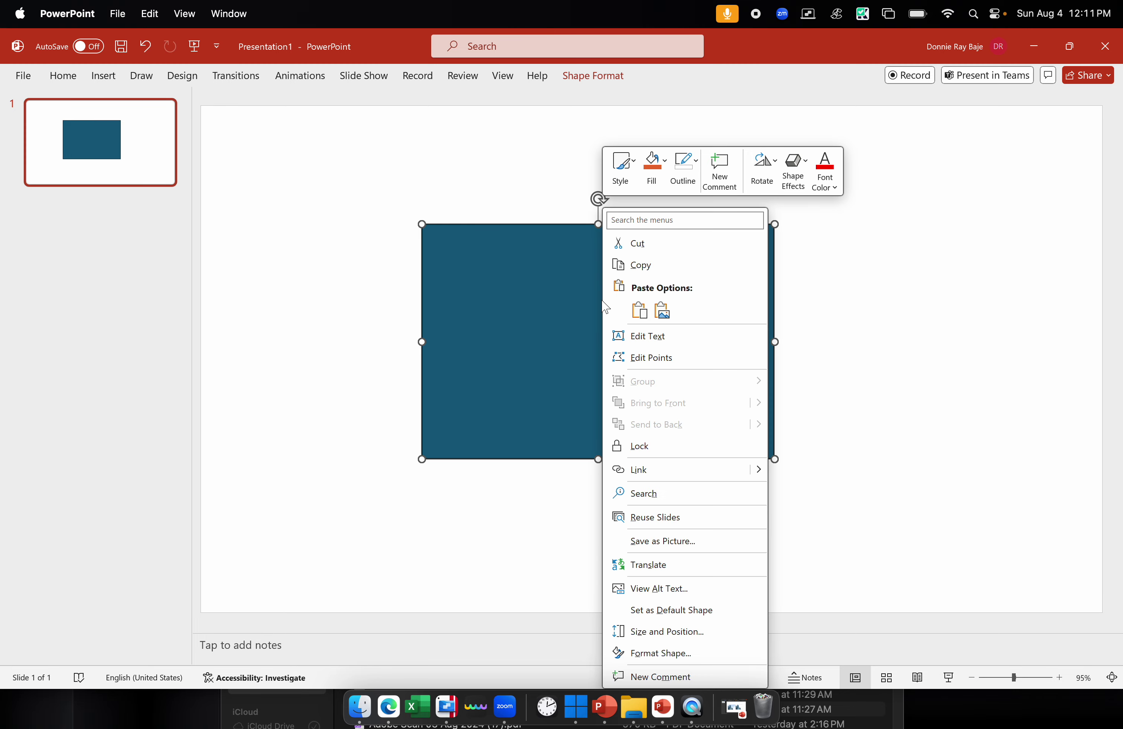
pyautogui.click(524, 300)
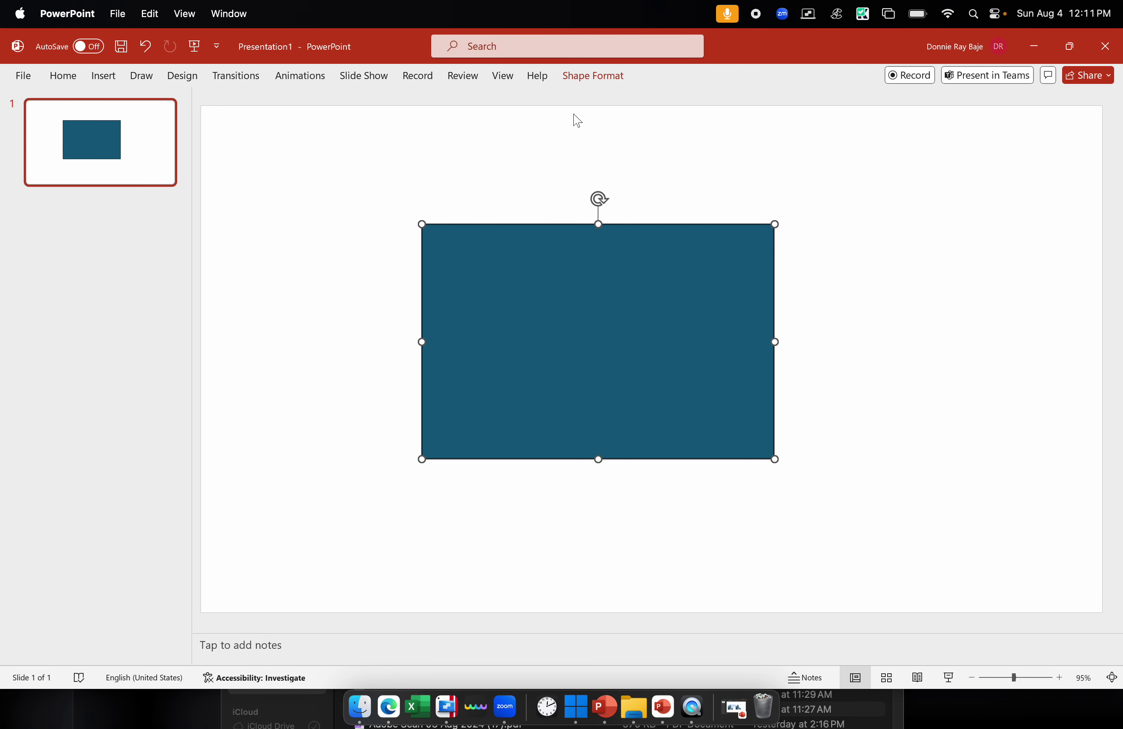
pyautogui.click(583, 79)
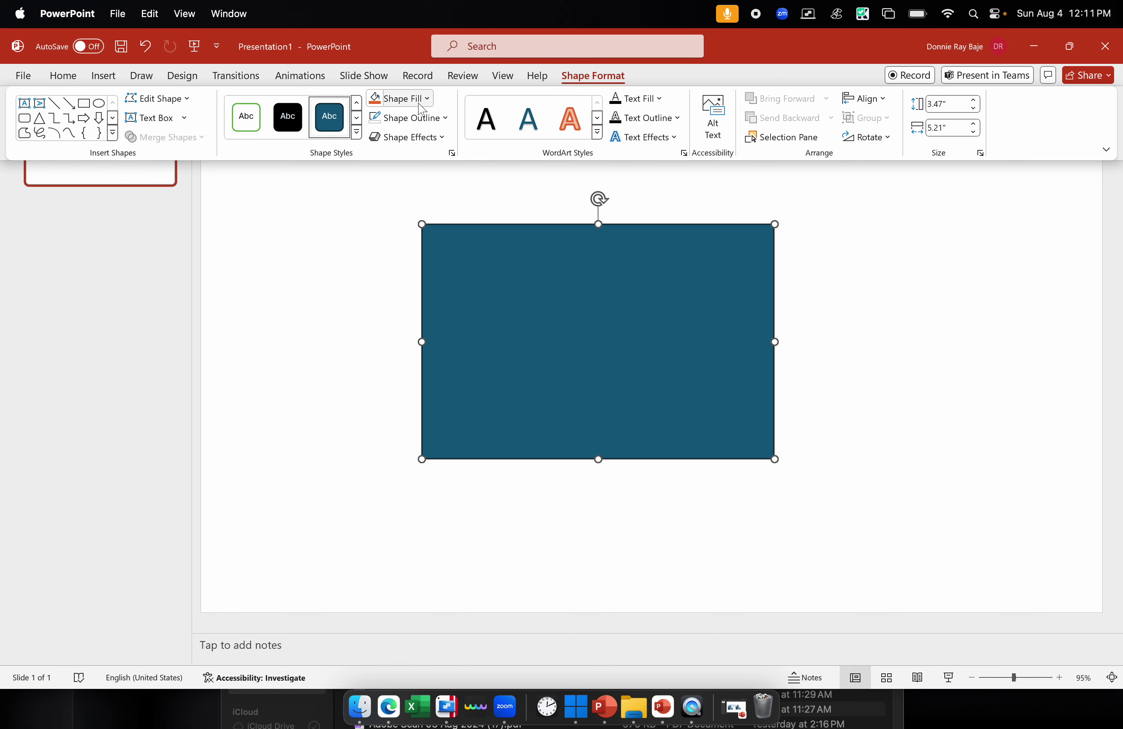
pyautogui.click(421, 109)
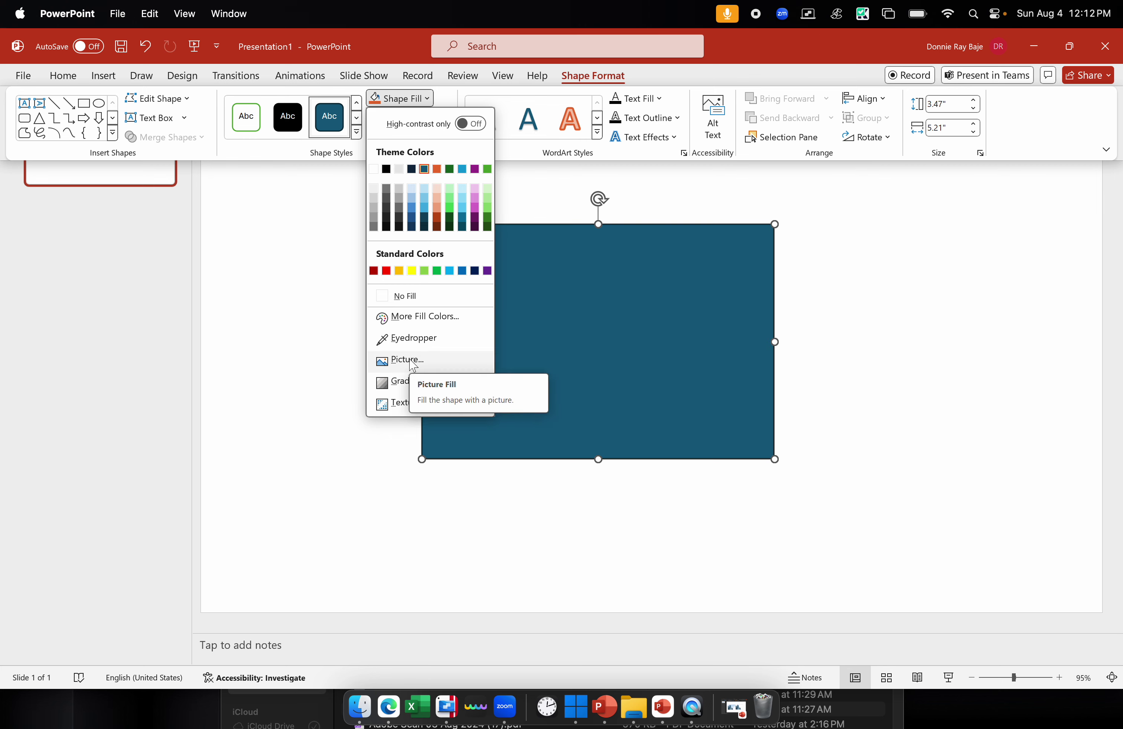
# Fill the rectangle with building.jpg via Shape Fill > Picture > From a File
pyautogui.click(410, 361)
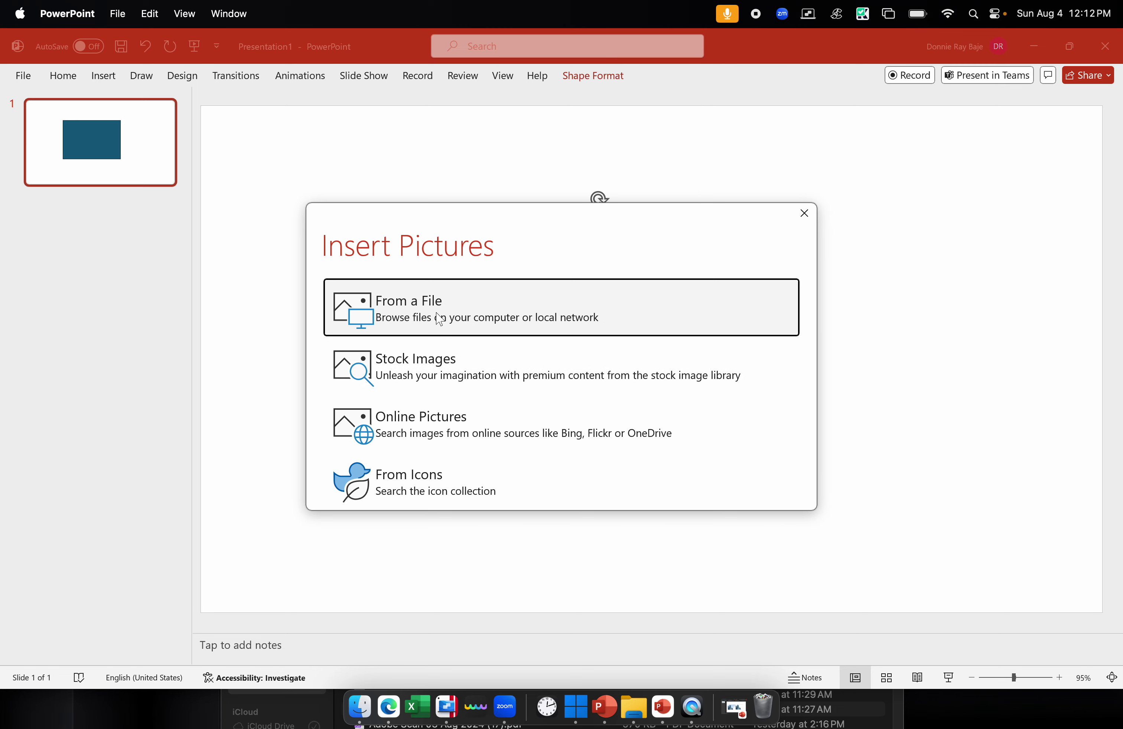
pyautogui.click(440, 319)
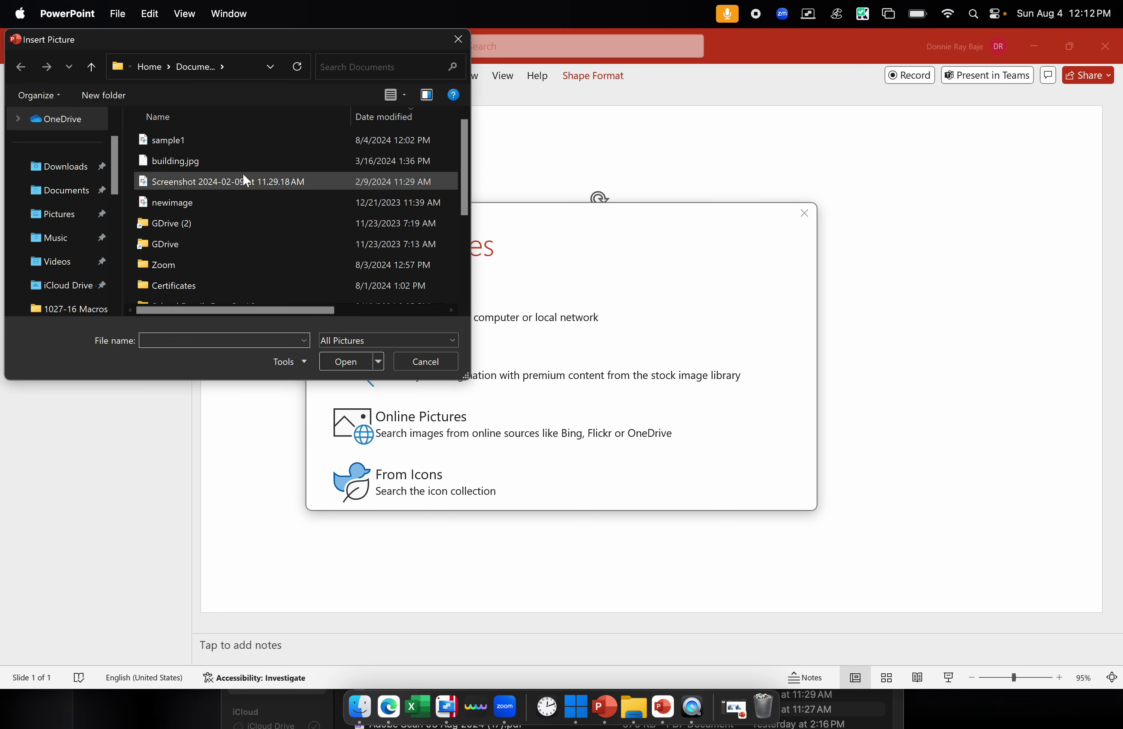
pyautogui.click(240, 164)
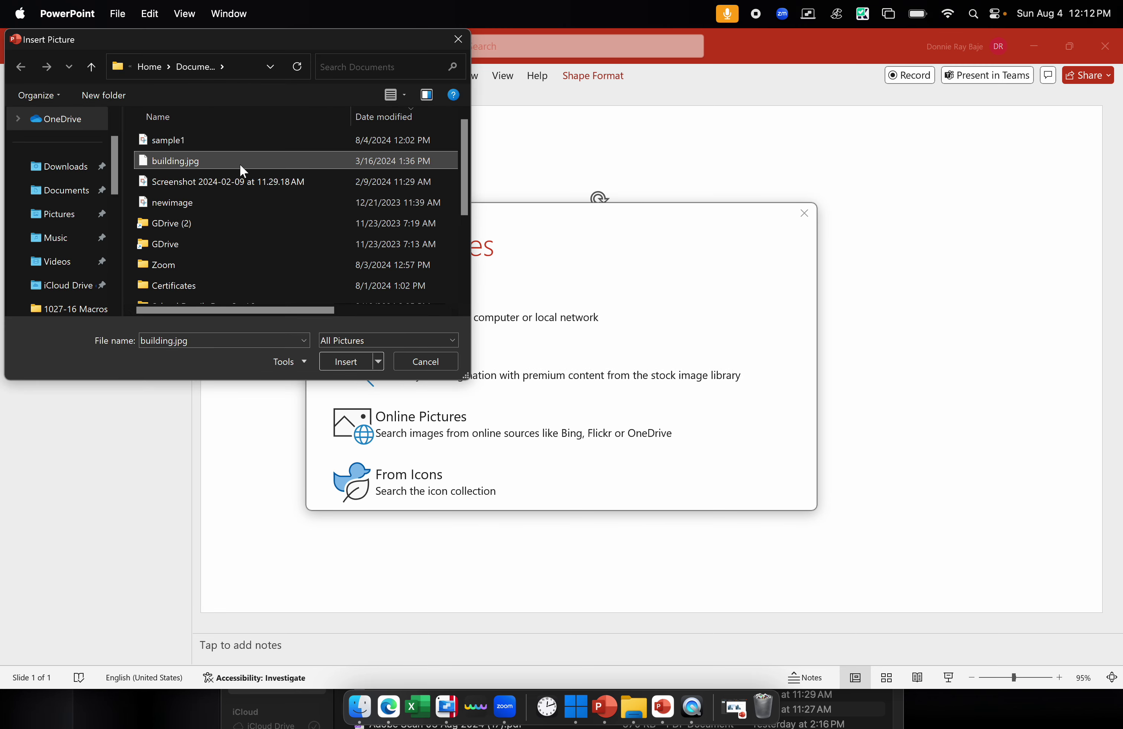
pyautogui.click(352, 366)
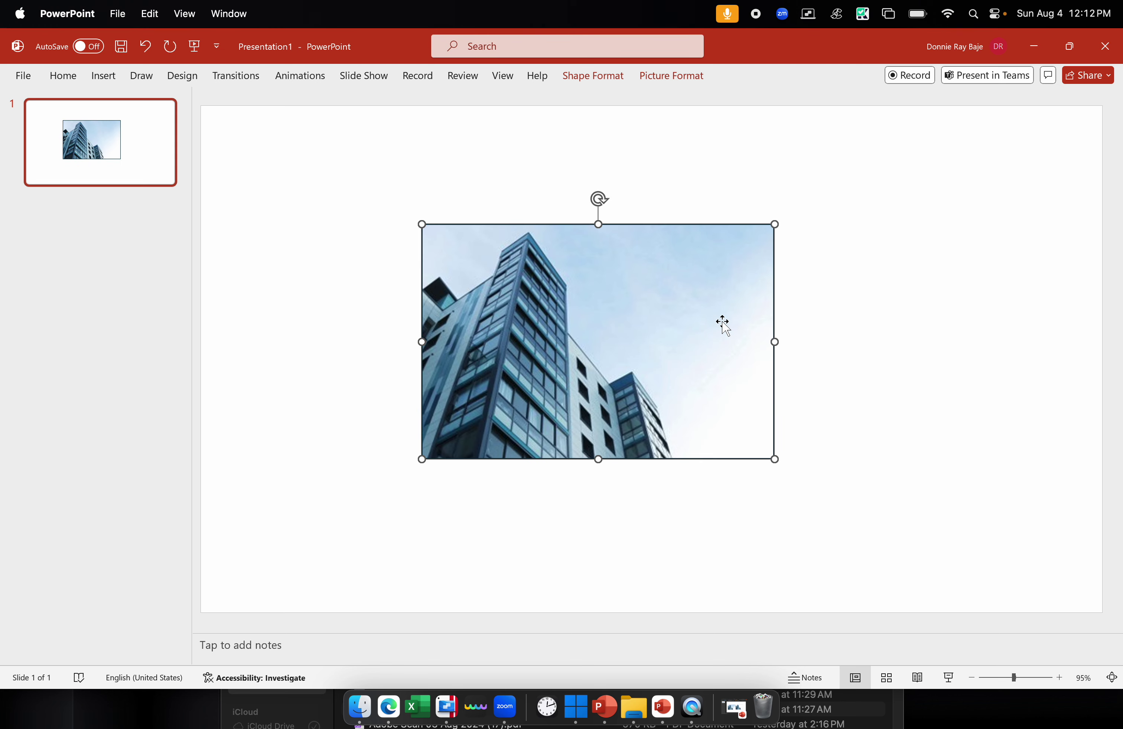
# Nudge the building-filled shape into a slightly different position on the slide
pyautogui.moveTo(720, 324); pyautogui.dragTo(765, 296)
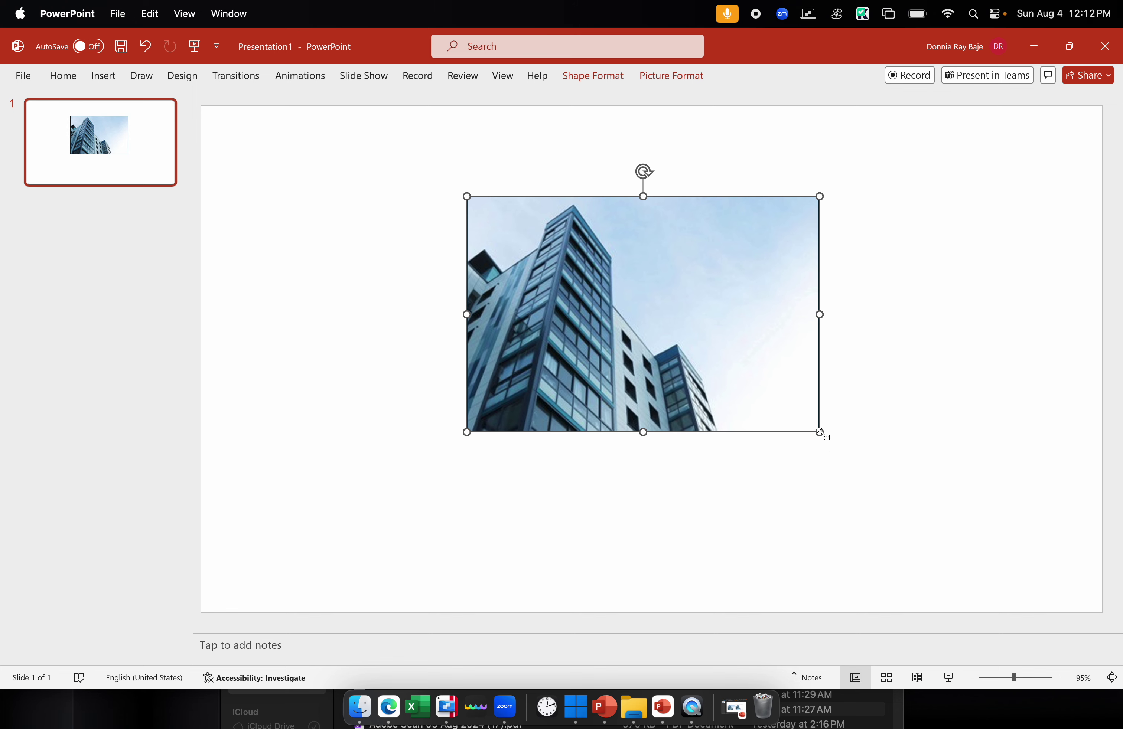
pyautogui.moveTo(822, 433)
pyautogui.mouseDown()
pyautogui.moveTo(808, 421)
pyautogui.moveTo(820, 432)
pyautogui.mouseUp()
pyautogui.moveTo(672, 328); pyautogui.dragTo(652, 366)
pyautogui.moveTo(637, 293); pyautogui.dragTo(641, 298)
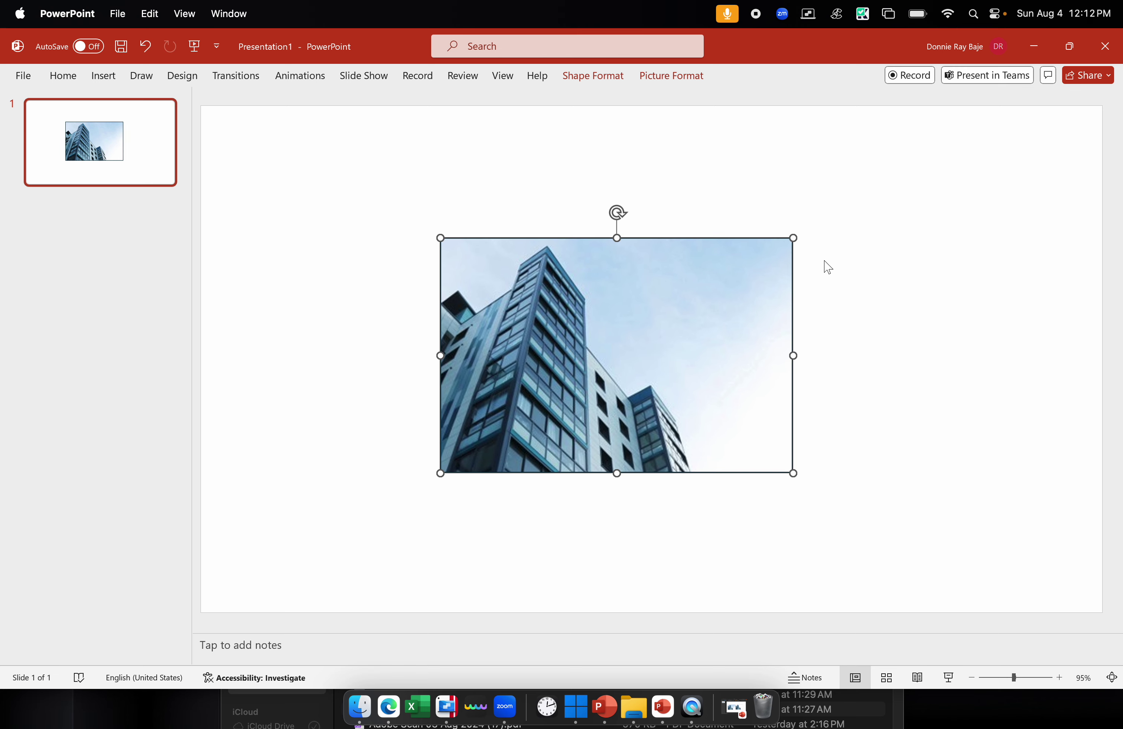
pyautogui.click(737, 271)
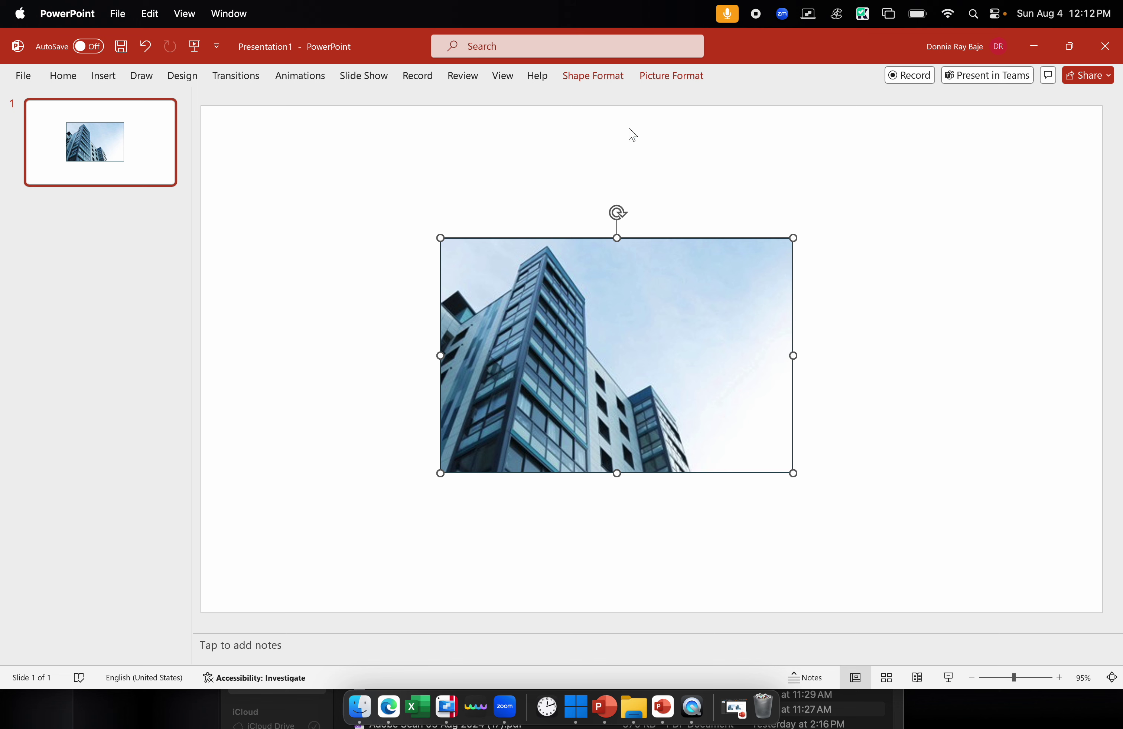
# Switch between Shape Format and Picture Format, then start Remove Background
pyautogui.click(605, 84)
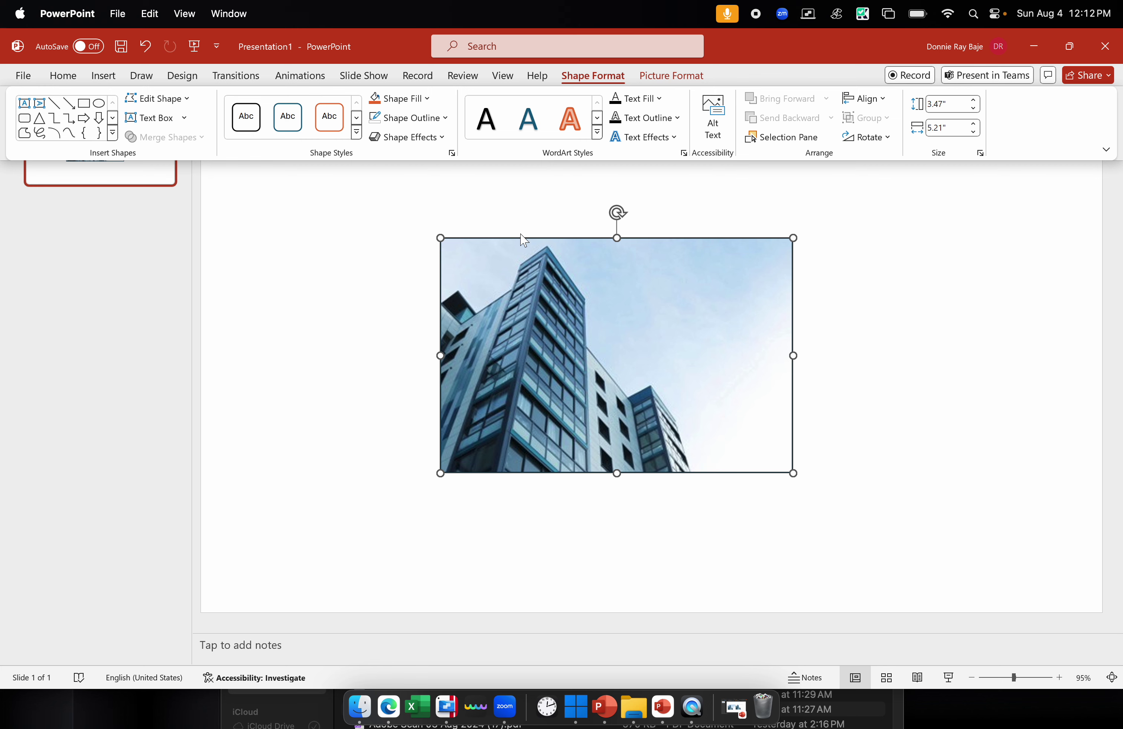
pyautogui.click(664, 78)
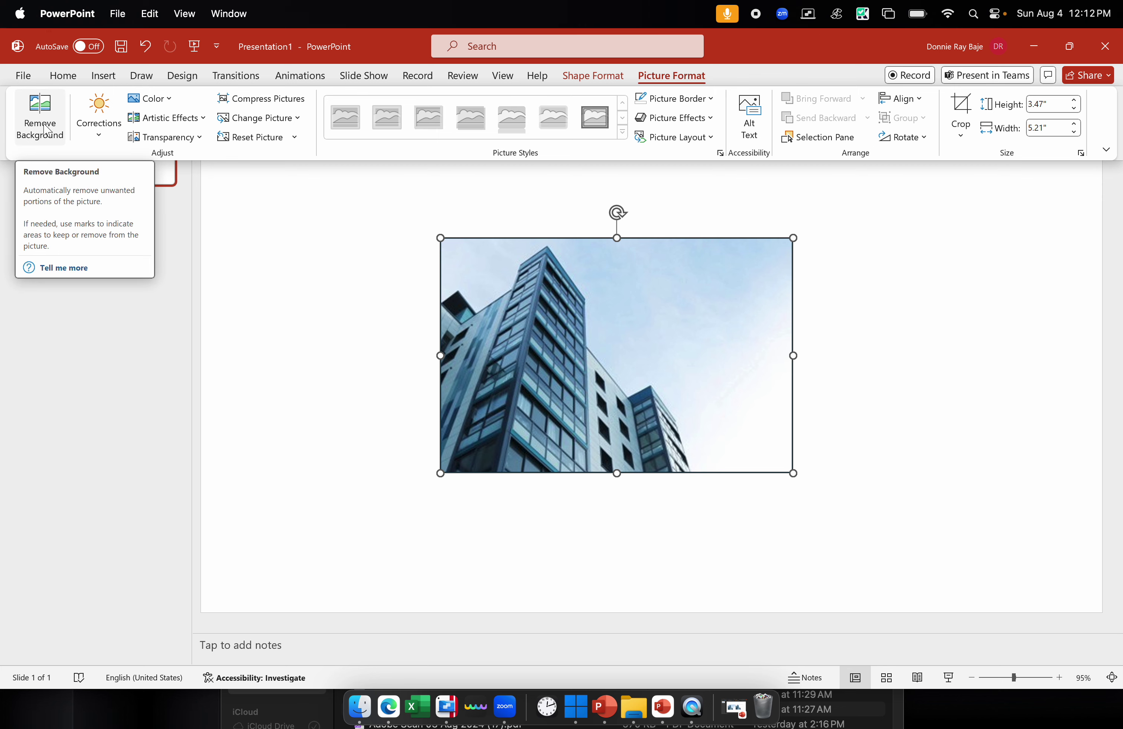
pyautogui.click(615, 78)
pyautogui.click(648, 81)
pyautogui.click(619, 85)
pyautogui.click(672, 77)
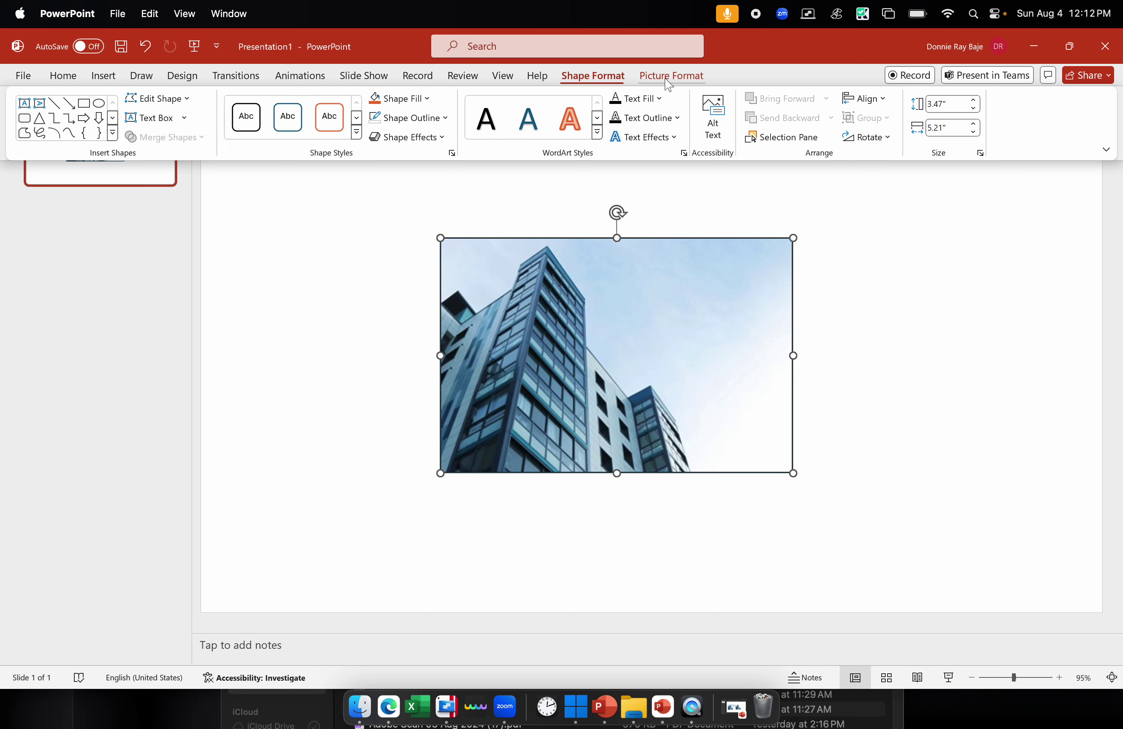
pyautogui.click(601, 85)
pyautogui.click(668, 80)
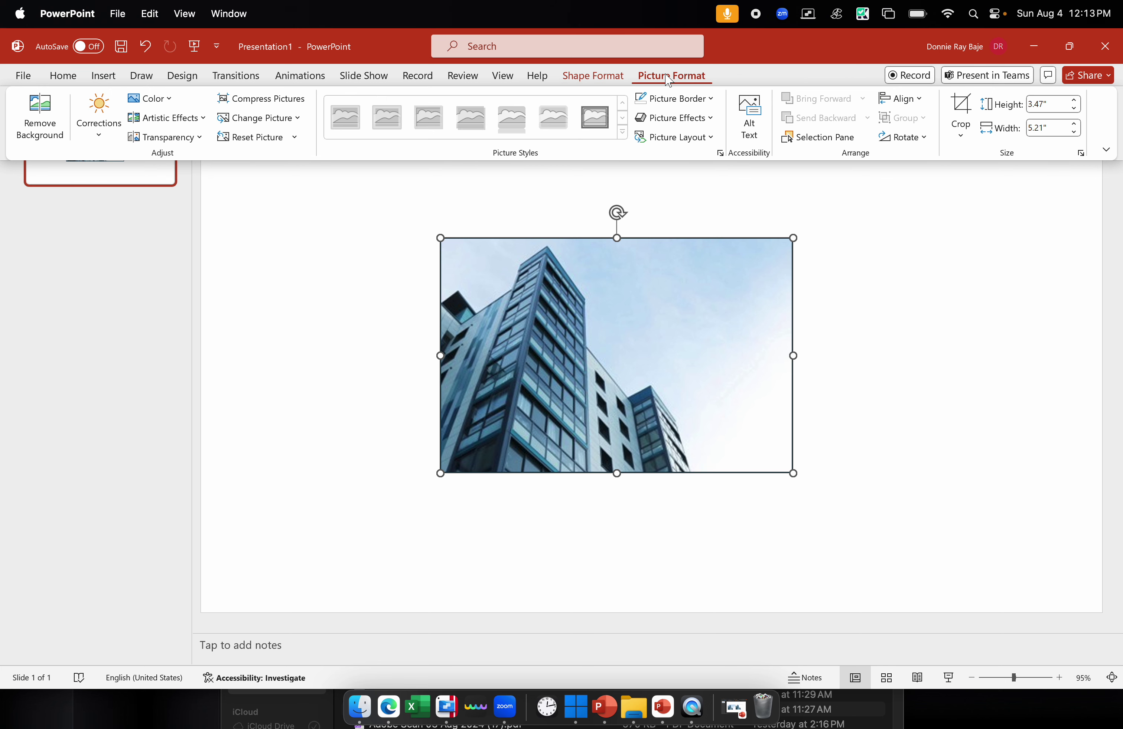
pyautogui.click(54, 126)
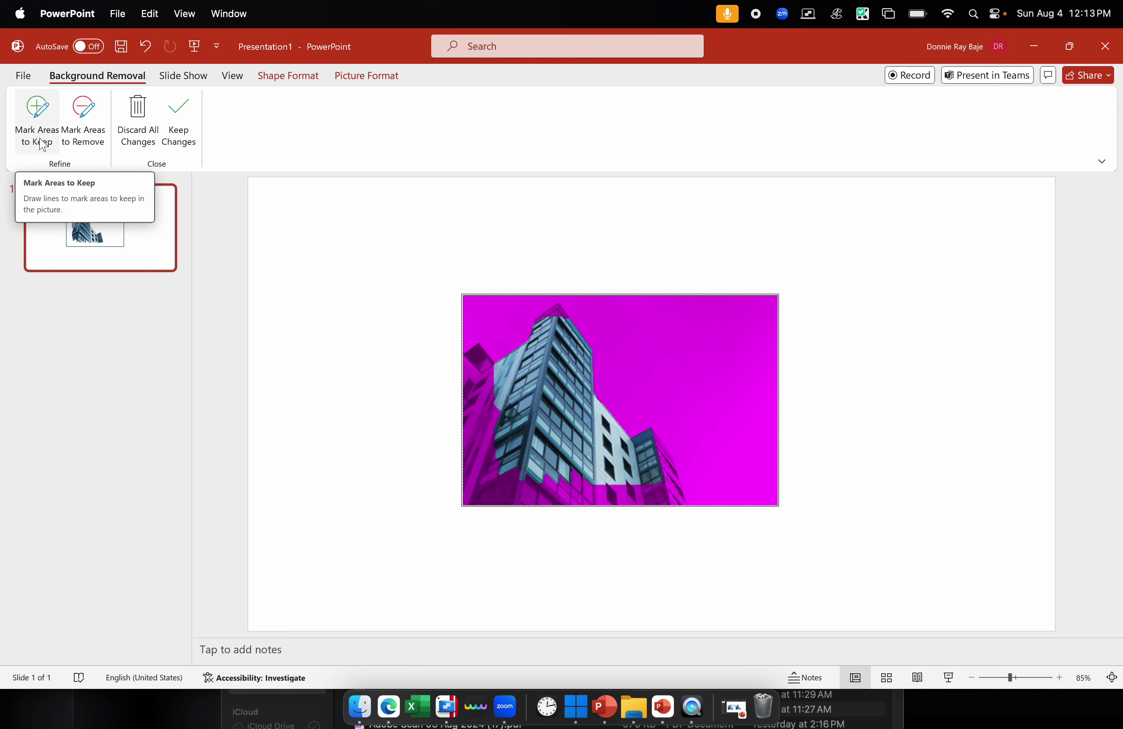
# Mark the building's left edge, top peak and right edge to keep, then keep the changes
pyautogui.click(43, 146)
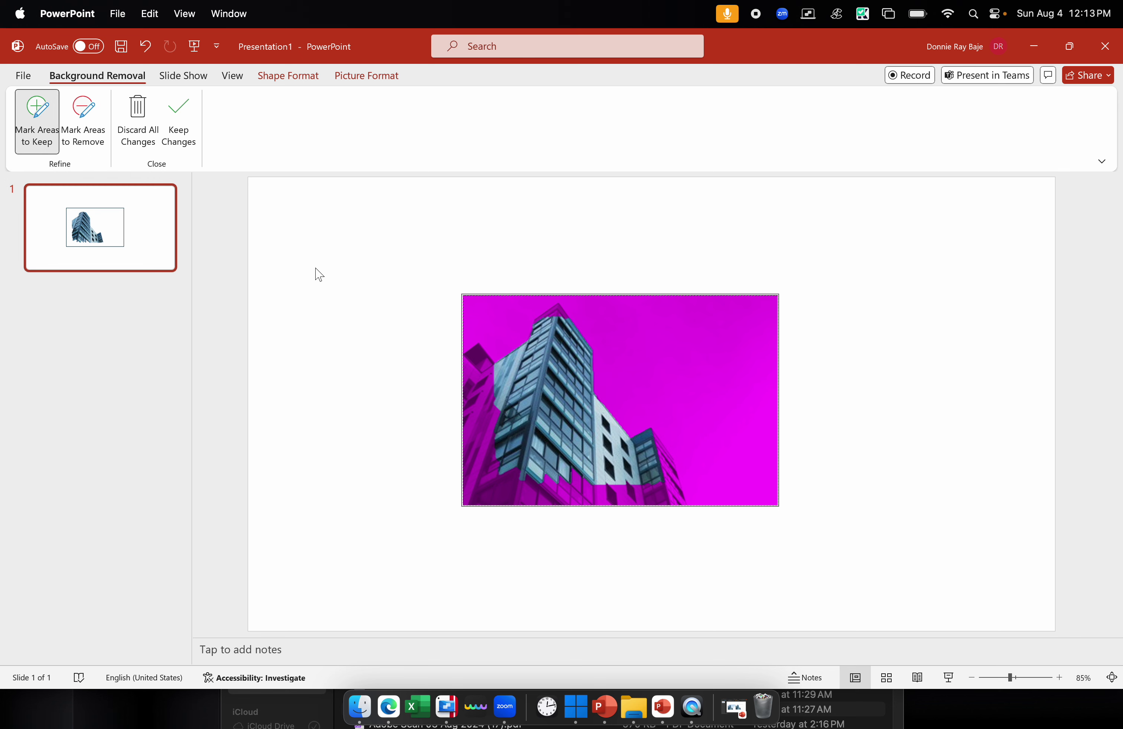
pyautogui.moveTo(482, 358)
pyautogui.mouseDown()
pyautogui.moveTo(470, 419)
pyautogui.moveTo(484, 497)
pyautogui.moveTo(670, 505)
pyautogui.moveTo(661, 443)
pyautogui.mouseUp()
pyautogui.moveTo(486, 379)
pyautogui.mouseDown()
pyautogui.moveTo(468, 364)
pyautogui.moveTo(479, 469)
pyautogui.mouseUp()
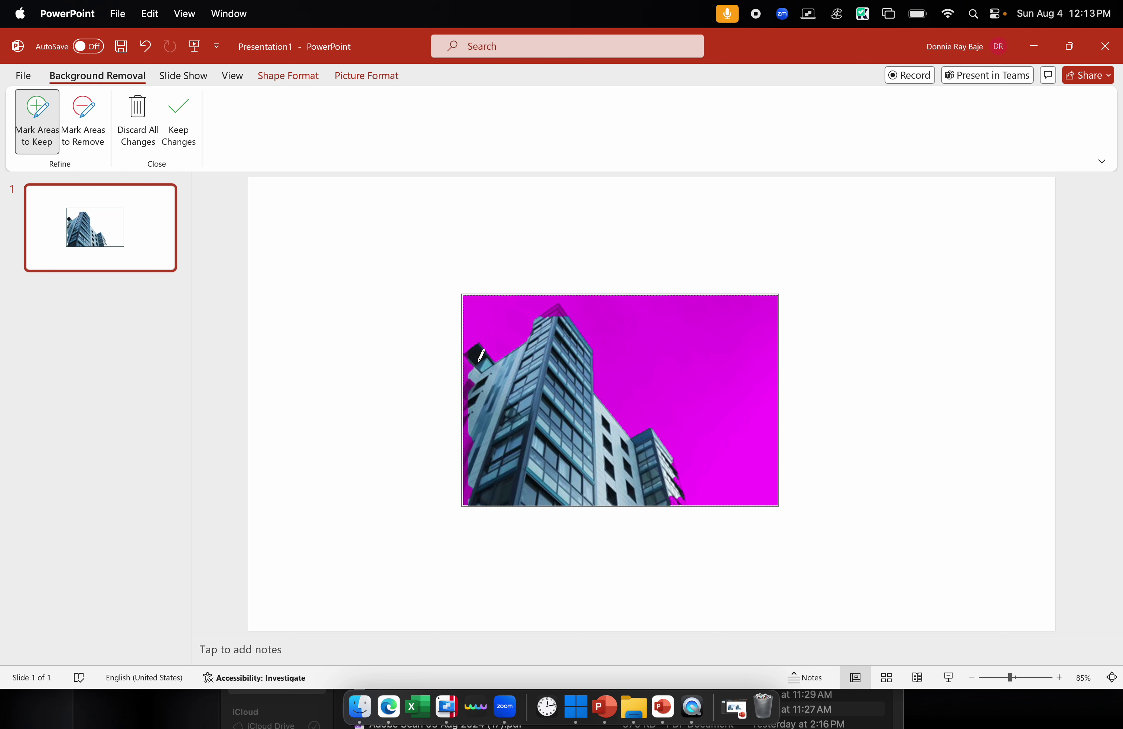
pyautogui.moveTo(475, 362); pyautogui.dragTo(471, 440)
pyautogui.moveTo(561, 313); pyautogui.dragTo(559, 327)
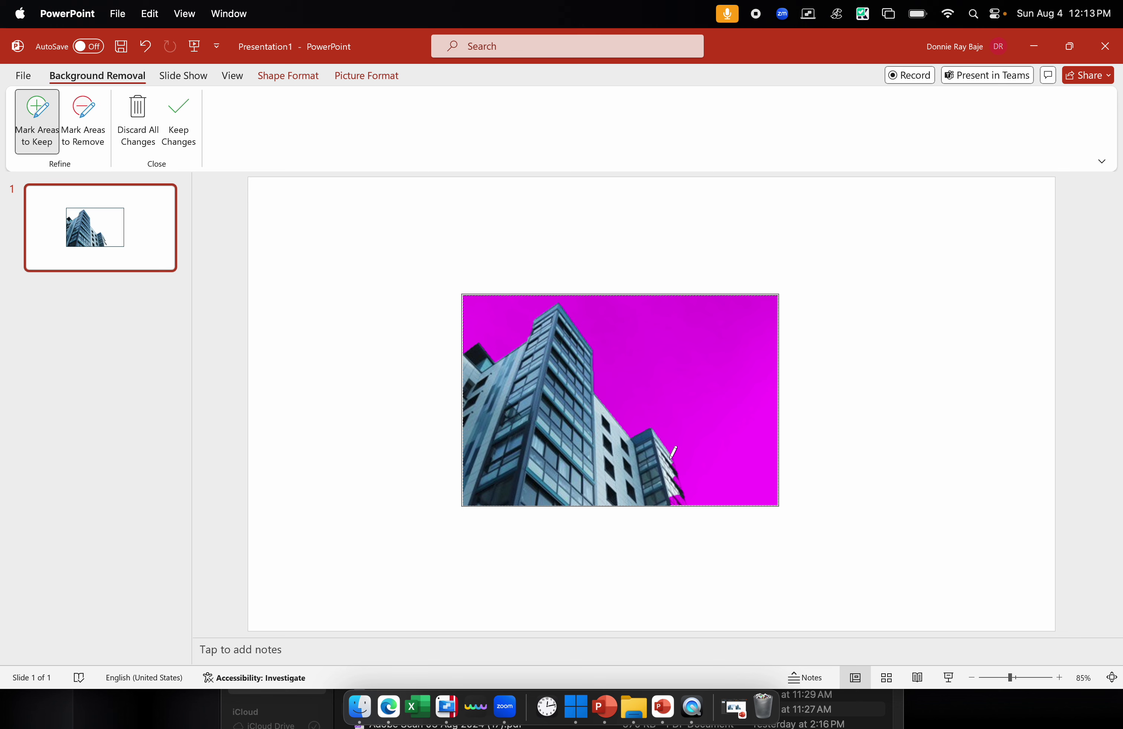
pyautogui.moveTo(670, 459); pyautogui.dragTo(682, 511)
pyautogui.click(678, 487)
pyautogui.moveTo(675, 462); pyautogui.dragTo(672, 481)
pyautogui.click(190, 142)
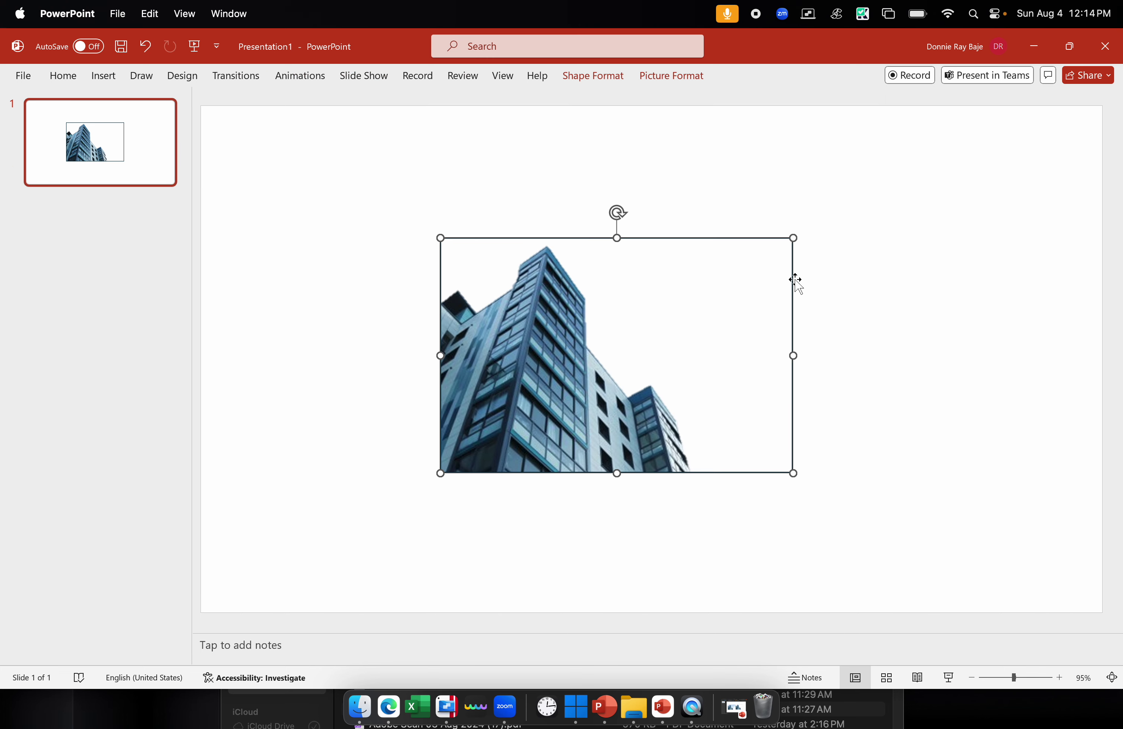
# Nudge the building picture slightly left and down, then reselect it
pyautogui.moveTo(706, 348)
pyautogui.mouseDown()
pyautogui.moveTo(729, 325)
pyautogui.moveTo(700, 363)
pyautogui.mouseUp()
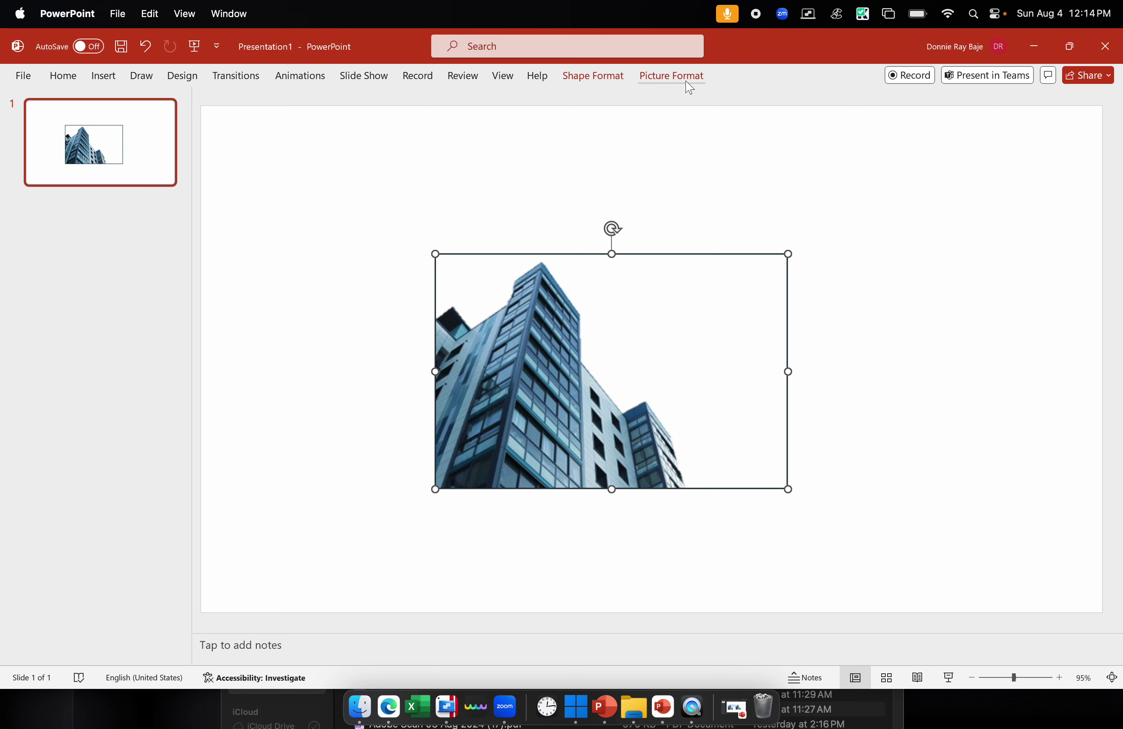
pyautogui.click(679, 248)
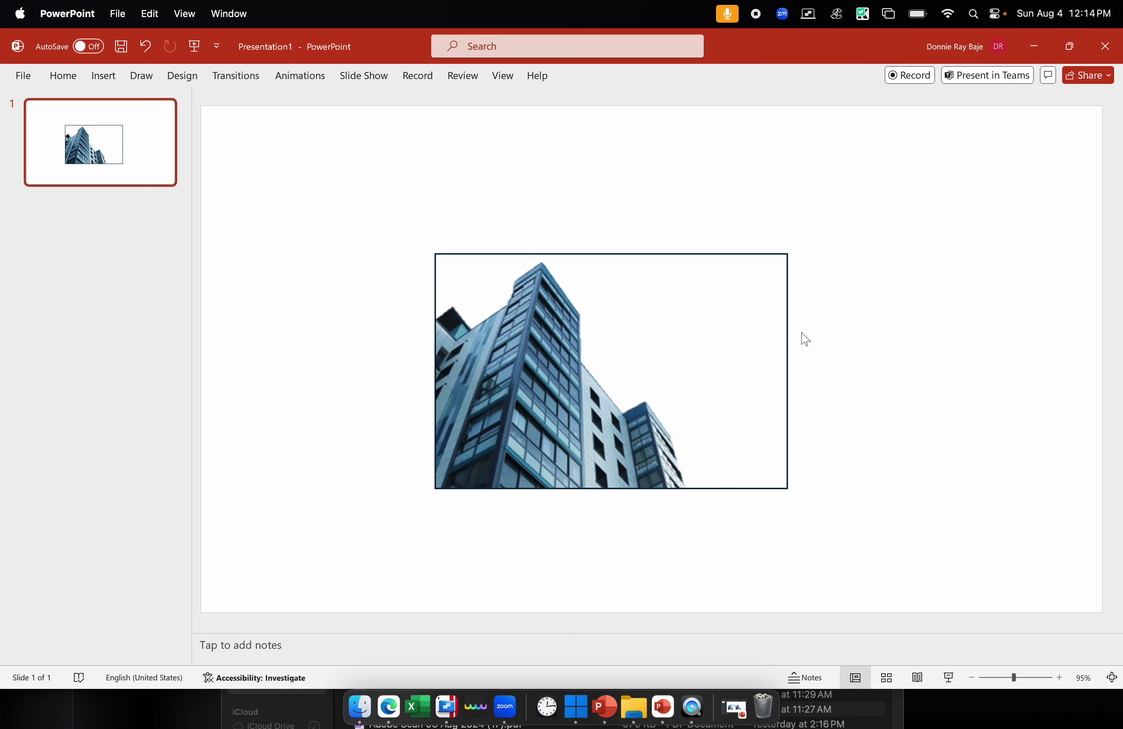
pyautogui.click(541, 82)
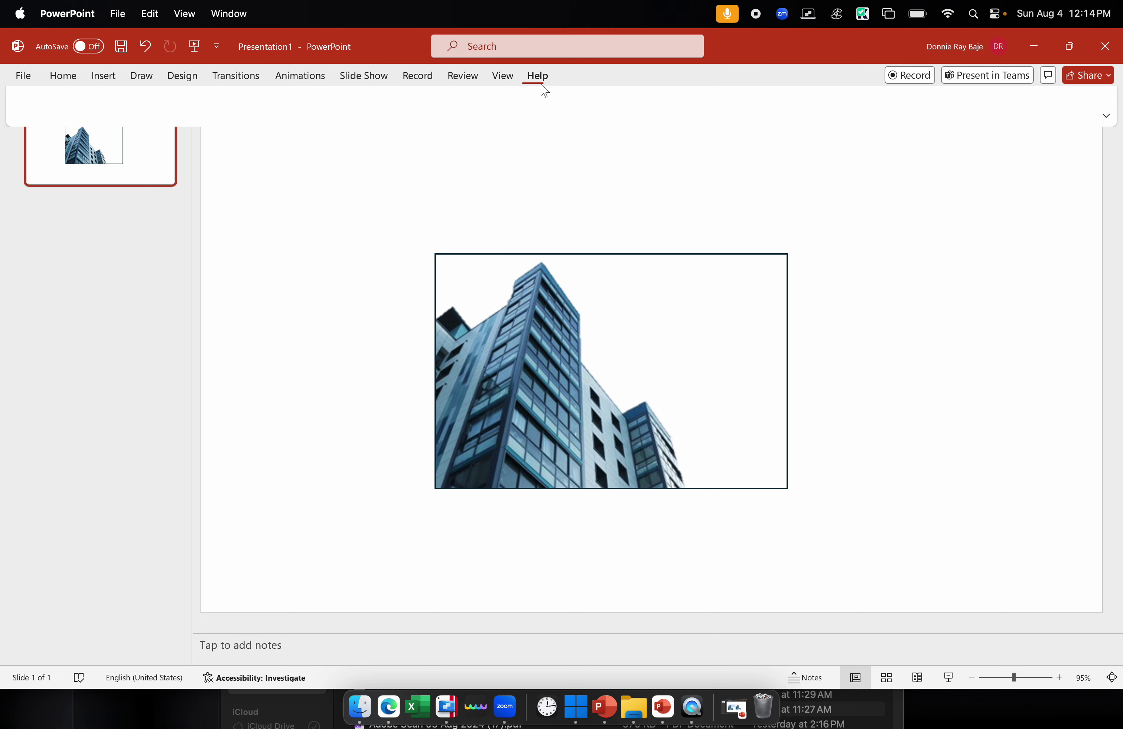
pyautogui.click(504, 312)
# Set the picture's Shape Outline to No Outline and move it slightly higher
pyautogui.click(594, 78)
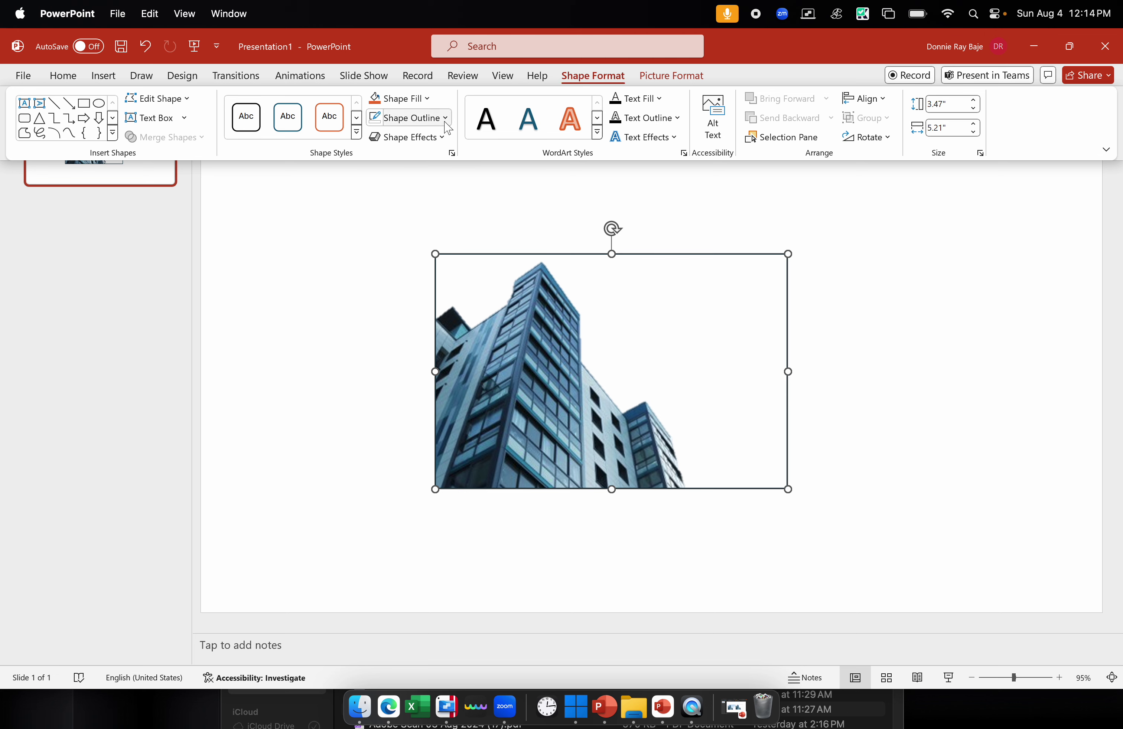
pyautogui.click(406, 127)
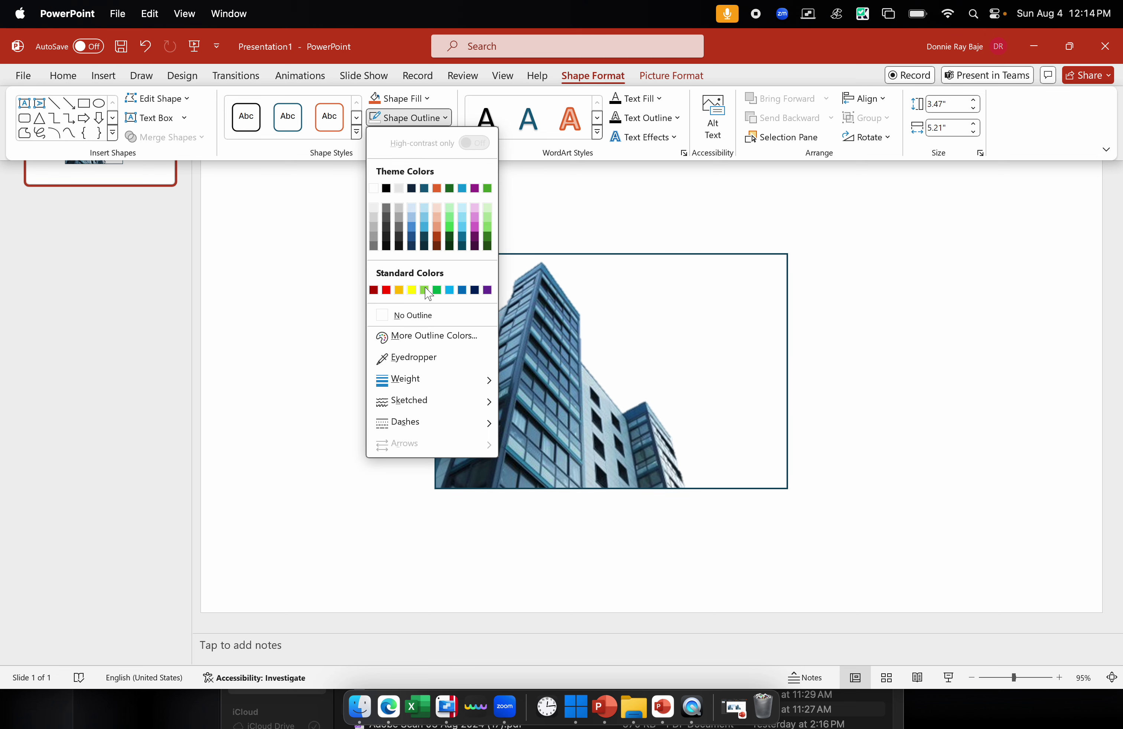
pyautogui.click(432, 322)
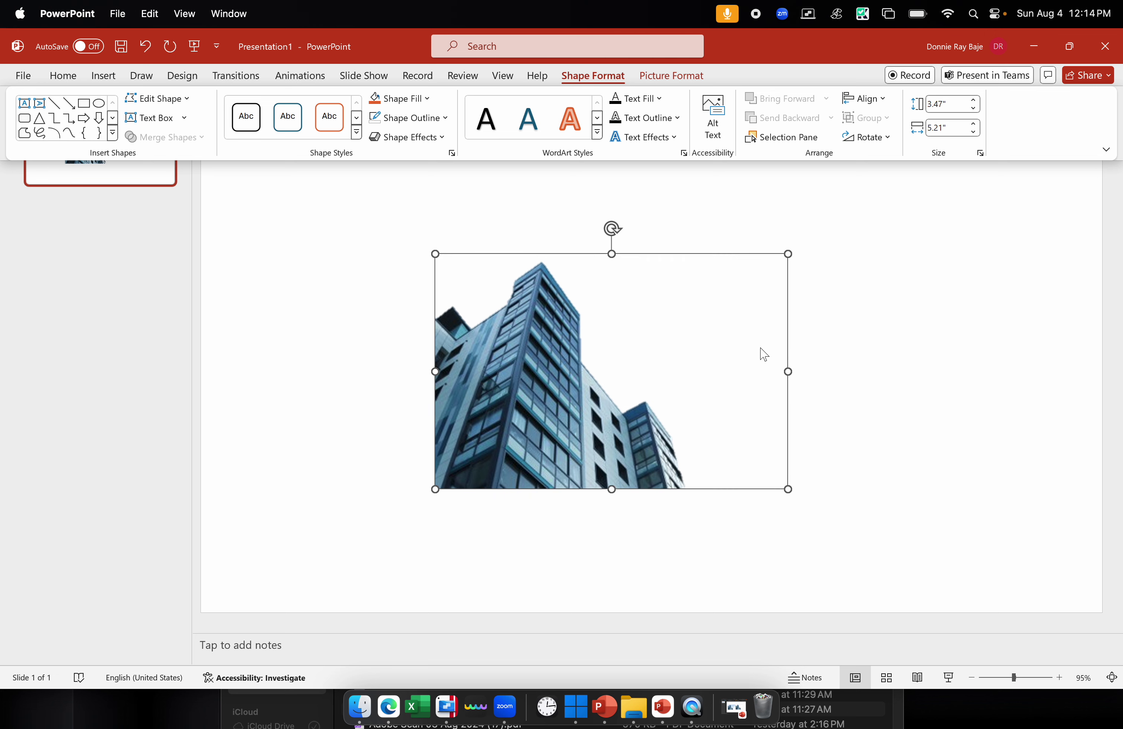
pyautogui.hotkey('ctrl', 'F1')
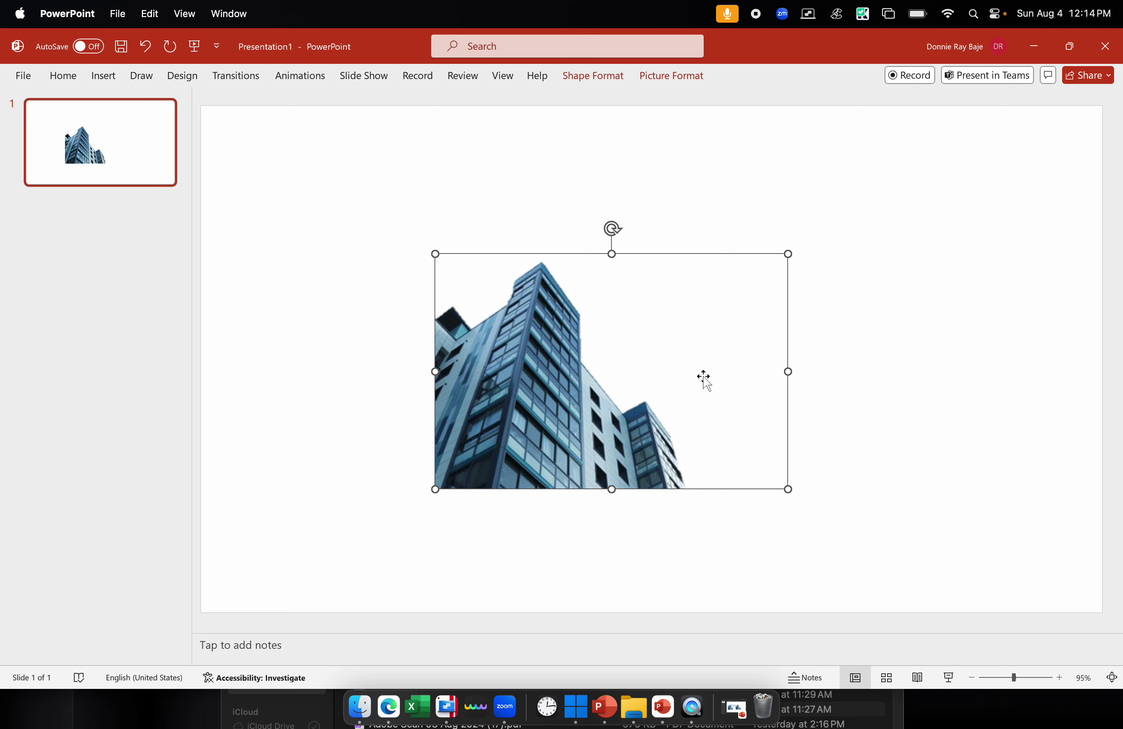
pyautogui.moveTo(575, 348); pyautogui.dragTo(580, 310)
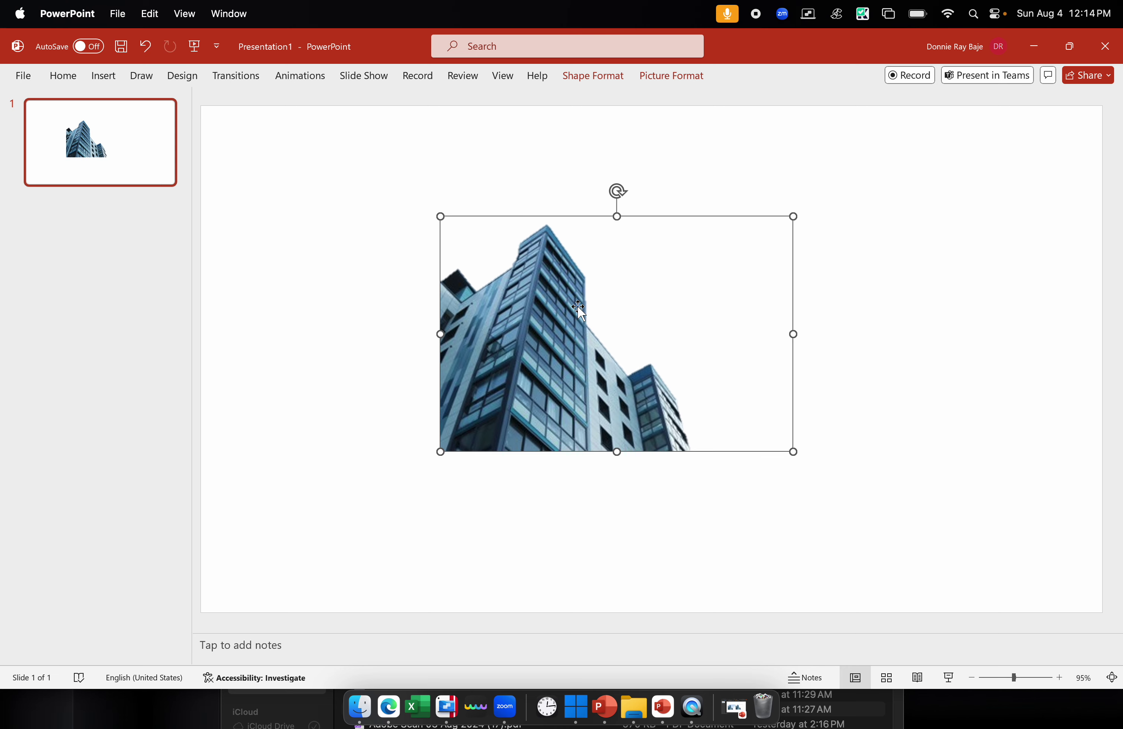
# Save the building picture as image4.png in Downloads, then shift it left on the slide
pyautogui.rightClick(581, 310)
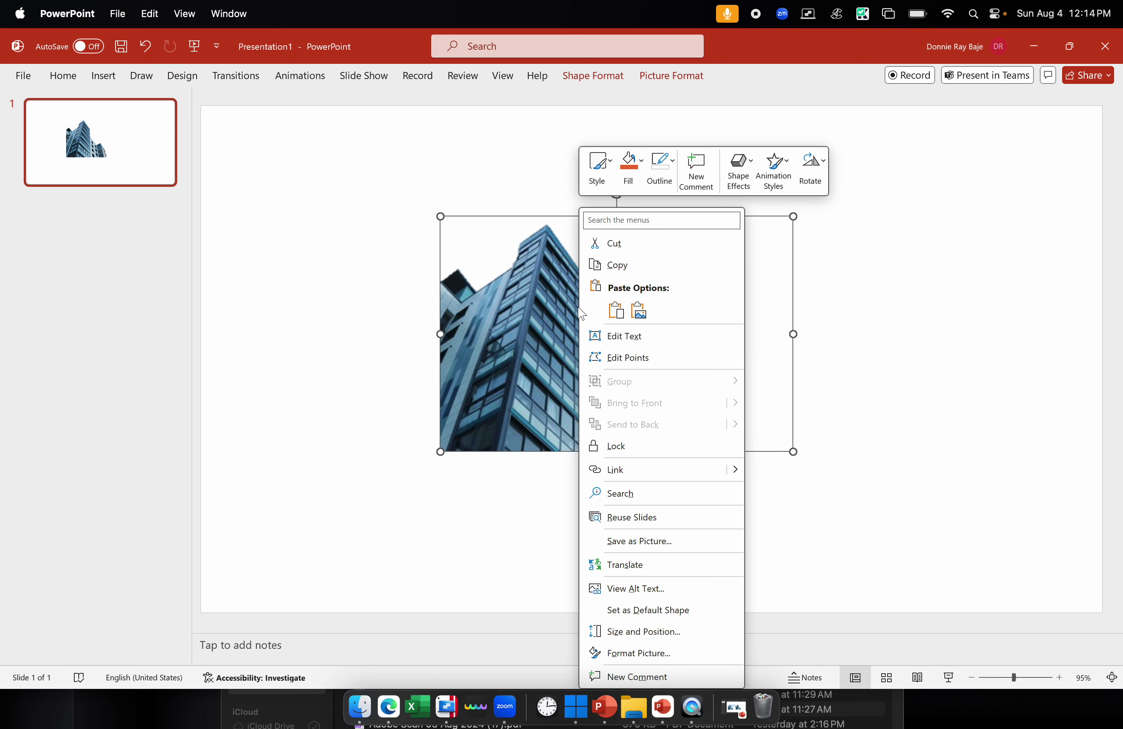
pyautogui.click(661, 545)
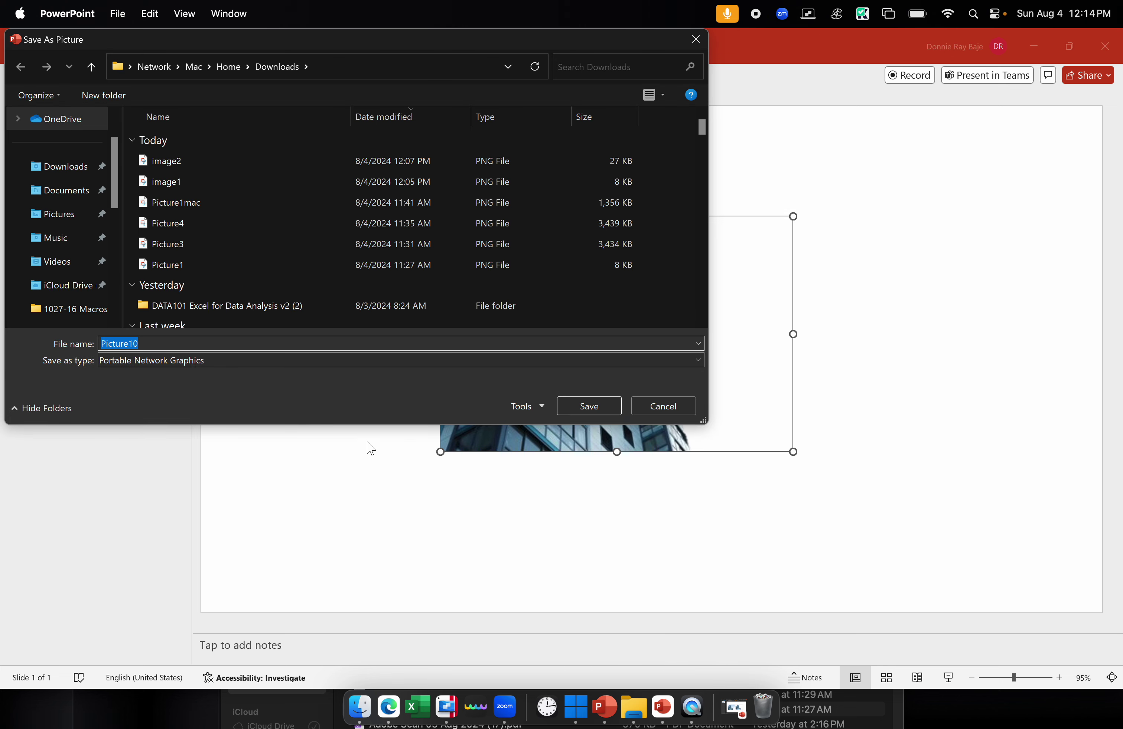
pyautogui.write('image')
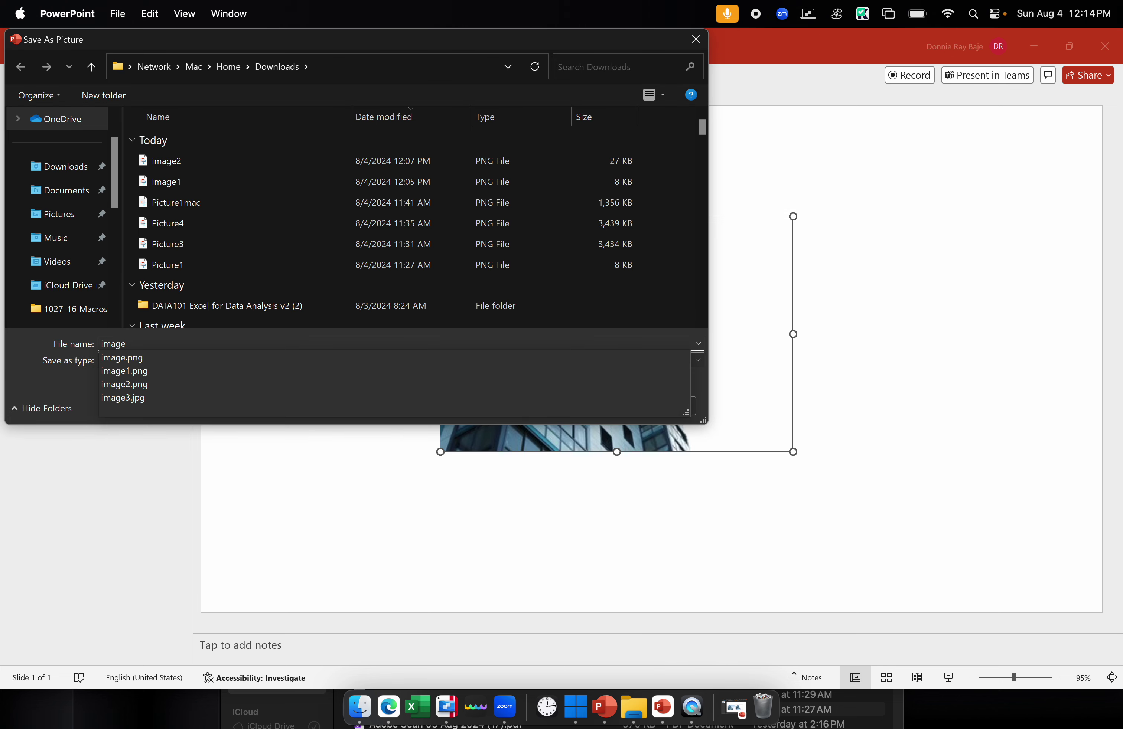
pyautogui.write('4')
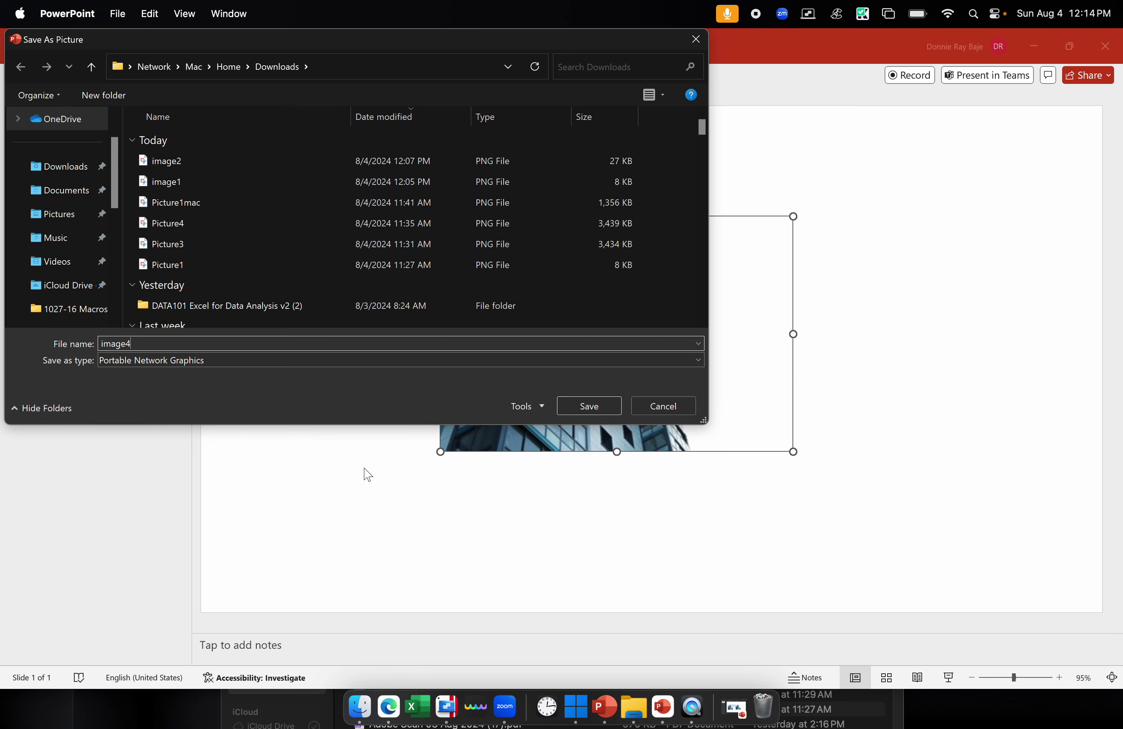
pyautogui.press('Return')
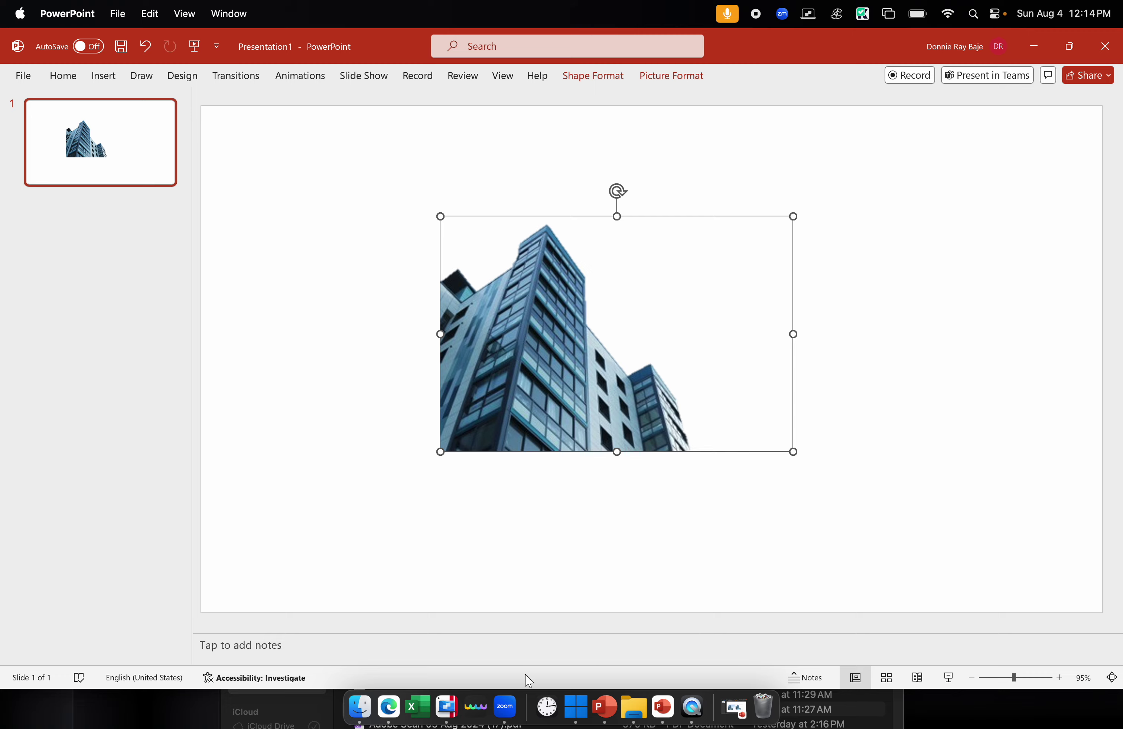
pyautogui.moveTo(549, 400); pyautogui.dragTo(375, 396)
# Delete the original building picture and drop image4.png from Downloads onto the slide
pyautogui.click(360, 707)
pyautogui.click(454, 606)
pyautogui.moveTo(461, 557); pyautogui.dragTo(784, 443)
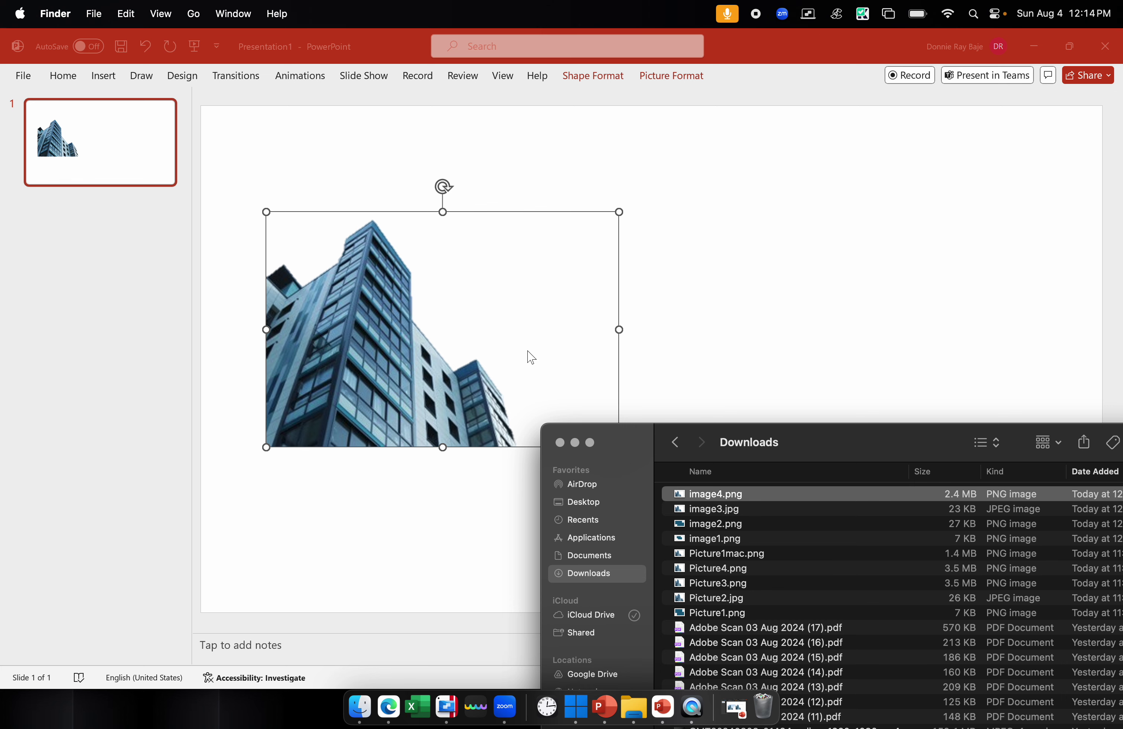
pyautogui.click(517, 315)
pyautogui.press('Delete')
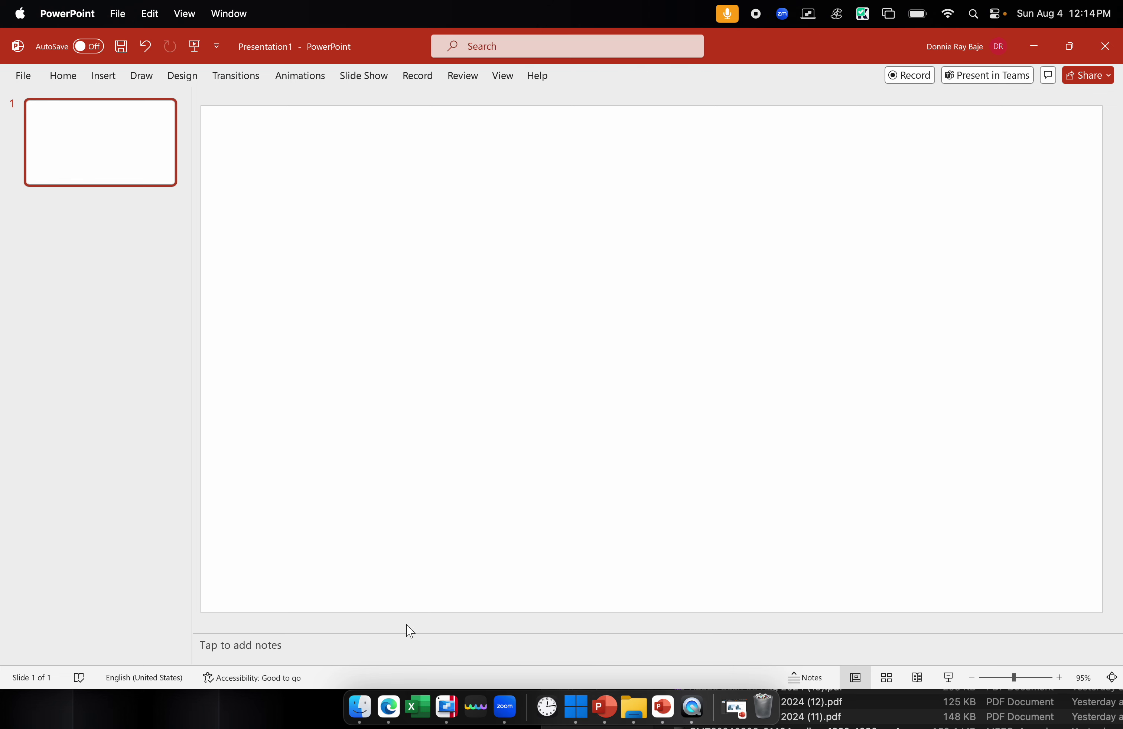
pyautogui.click(360, 707)
pyautogui.moveTo(699, 494); pyautogui.dragTo(405, 223)
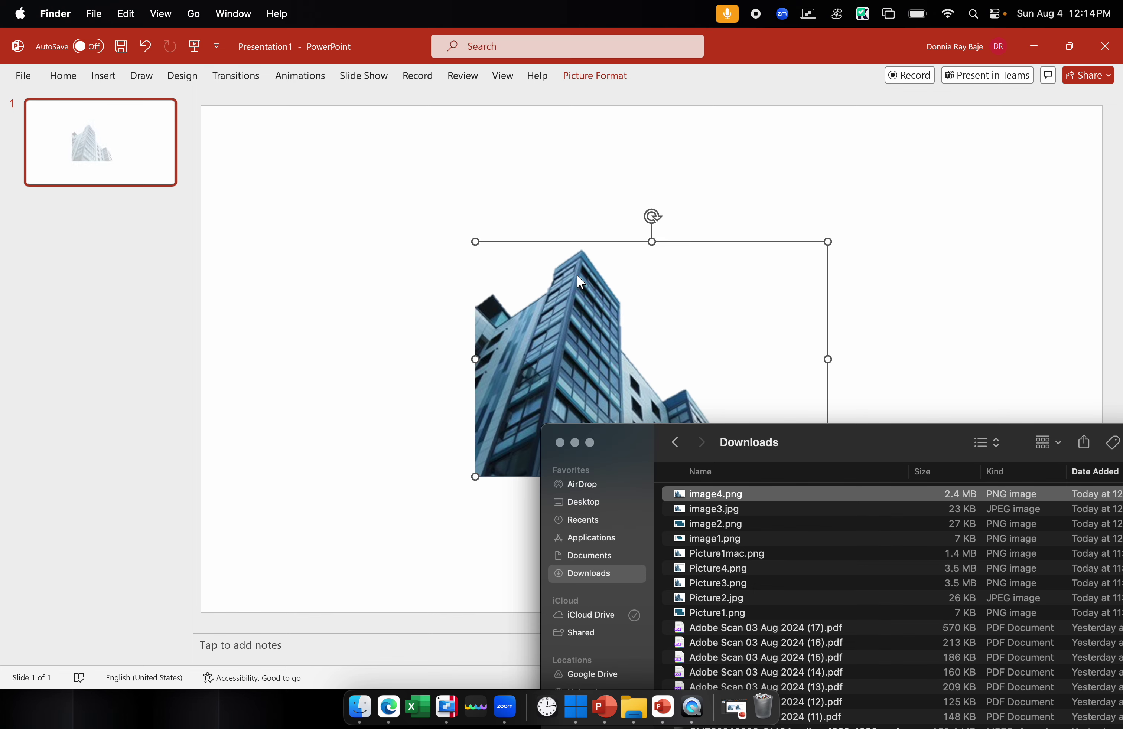
# Draw a circle with the Oval shape and move it to the left
pyautogui.click(358, 193)
pyautogui.click(103, 76)
pyautogui.click(326, 124)
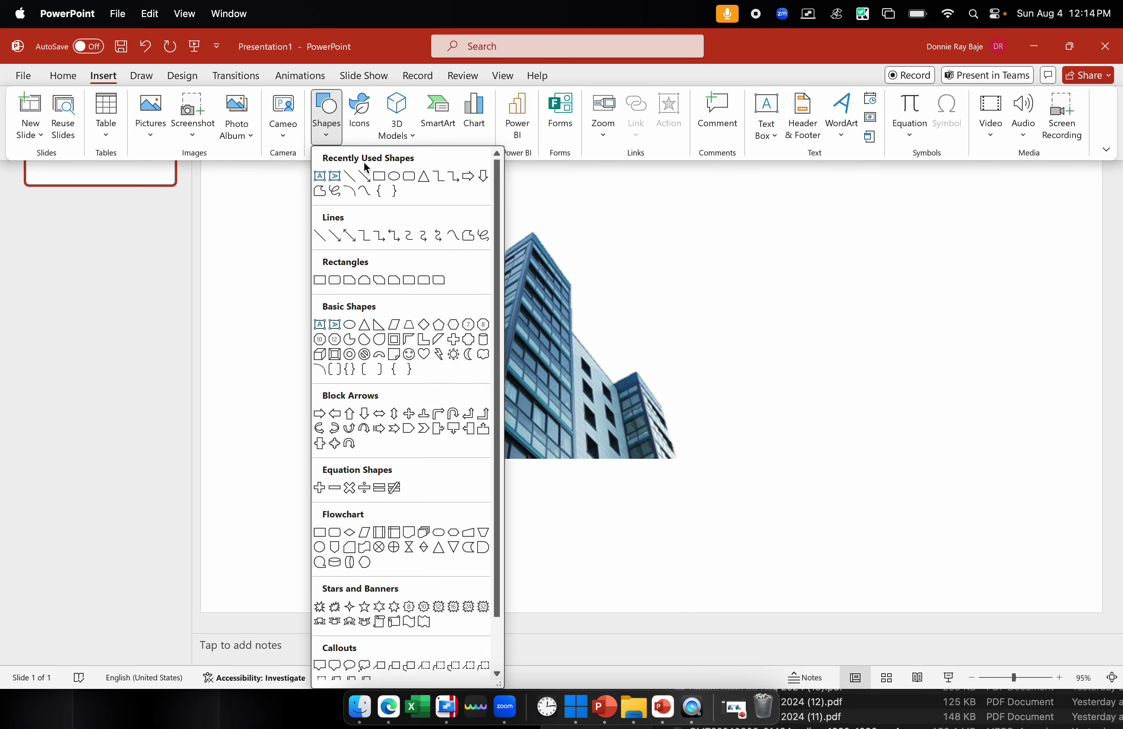
pyautogui.click(393, 176)
pyautogui.moveTo(659, 210); pyautogui.dragTo(954, 502)
pyautogui.moveTo(844, 418)
pyautogui.mouseDown()
pyautogui.moveTo(761, 390)
pyautogui.moveTo(656, 392)
pyautogui.mouseUp()
# Send the circle to the back and position the building cut-out over it
pyautogui.rightClick(665, 269)
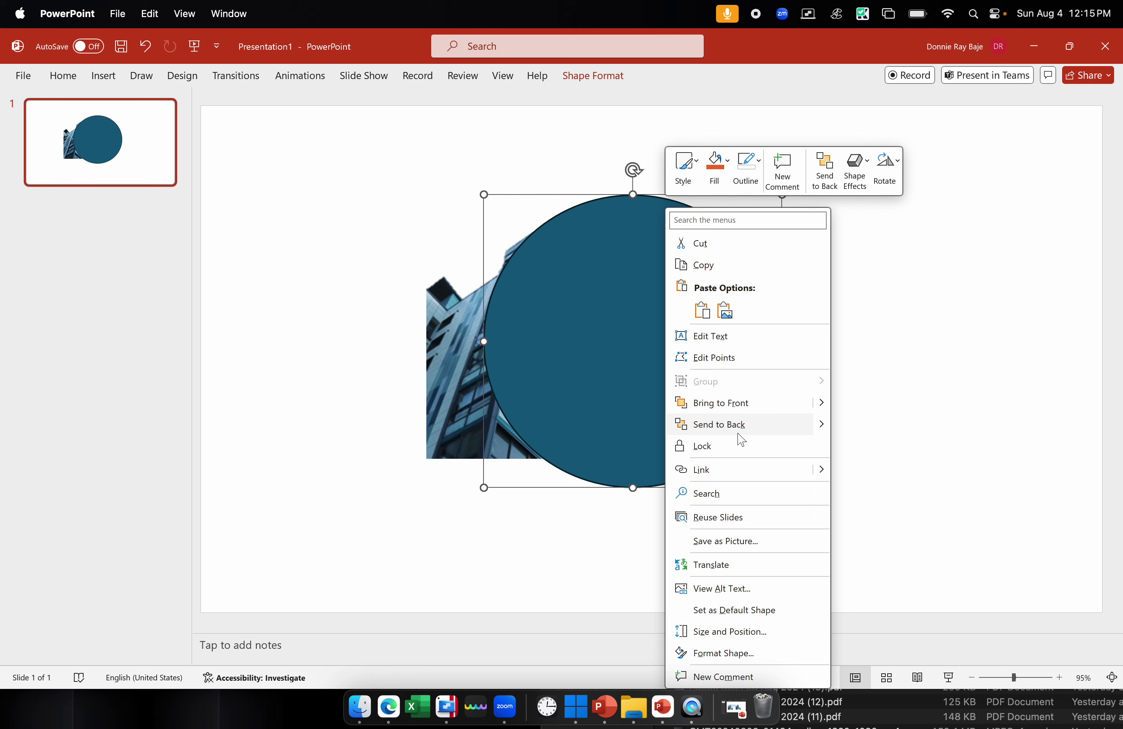
pyautogui.click(738, 431)
pyautogui.moveTo(451, 389); pyautogui.dragTo(516, 424)
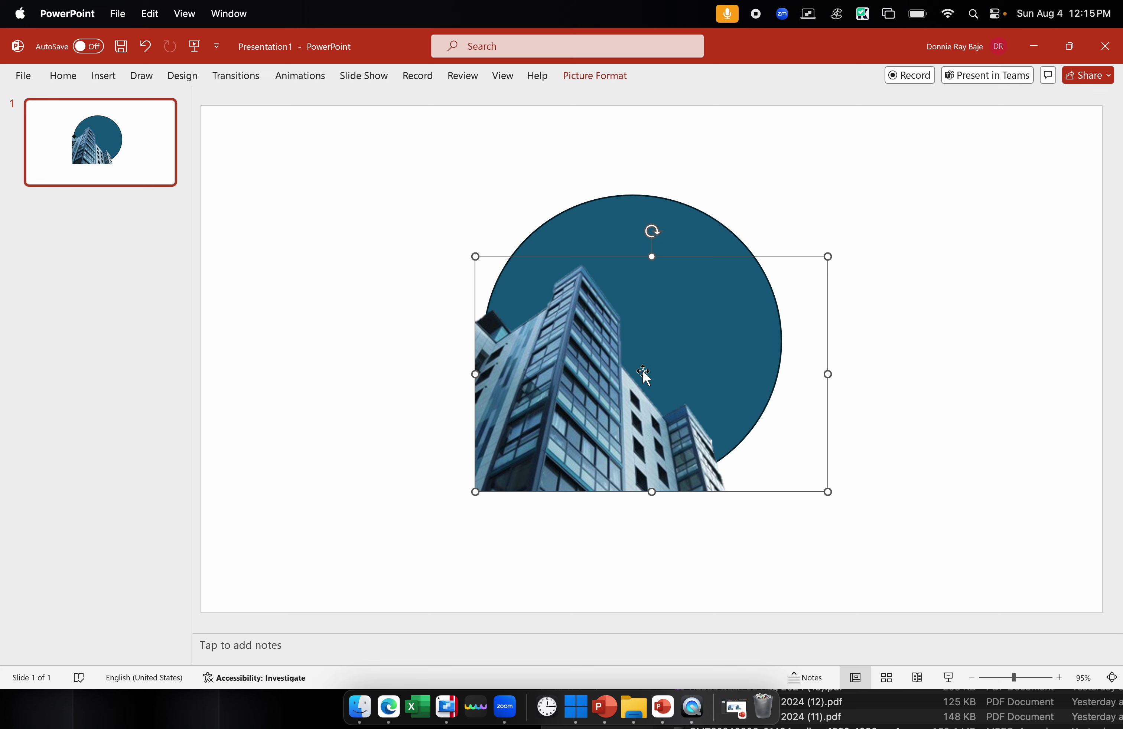
pyautogui.moveTo(606, 387)
pyautogui.mouseDown()
pyautogui.moveTo(562, 414)
pyautogui.moveTo(598, 401)
pyautogui.mouseUp()
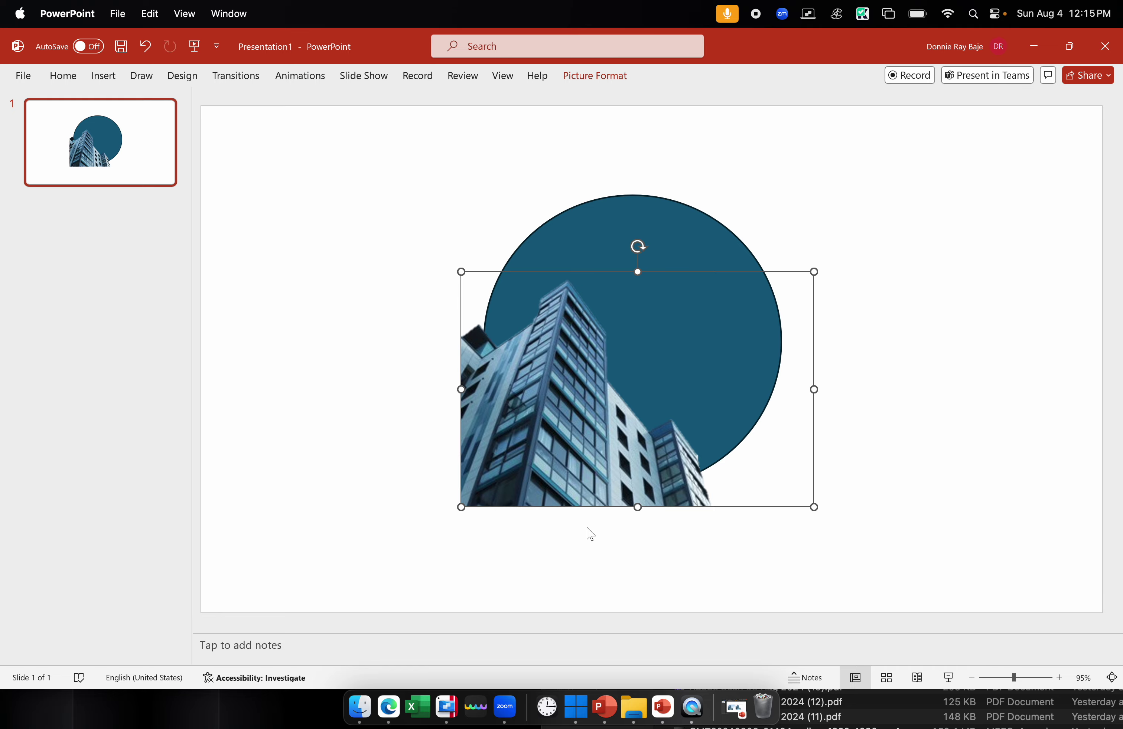
pyautogui.click(401, 708)
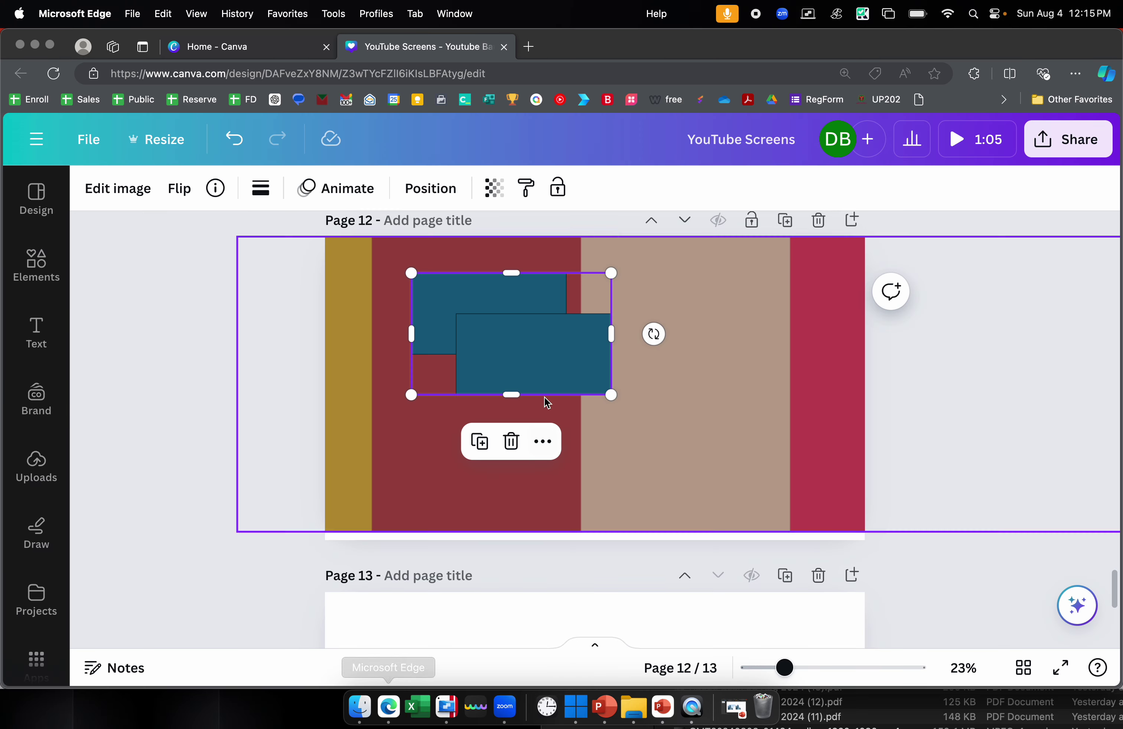
# Shift the blue rectangles up-left and drop image4.png from Downloads onto page 12
pyautogui.moveTo(544, 364); pyautogui.dragTo(492, 349)
pyautogui.click(365, 702)
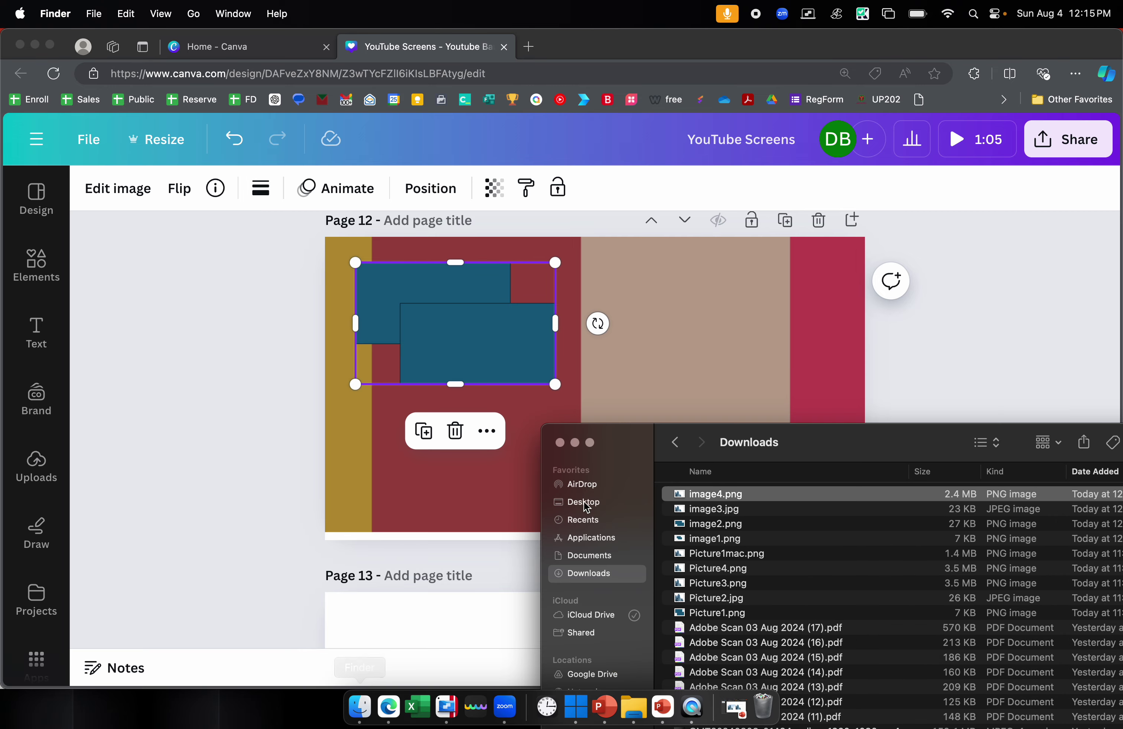
pyautogui.click(721, 496)
pyautogui.moveTo(720, 495); pyautogui.dragTo(854, 303)
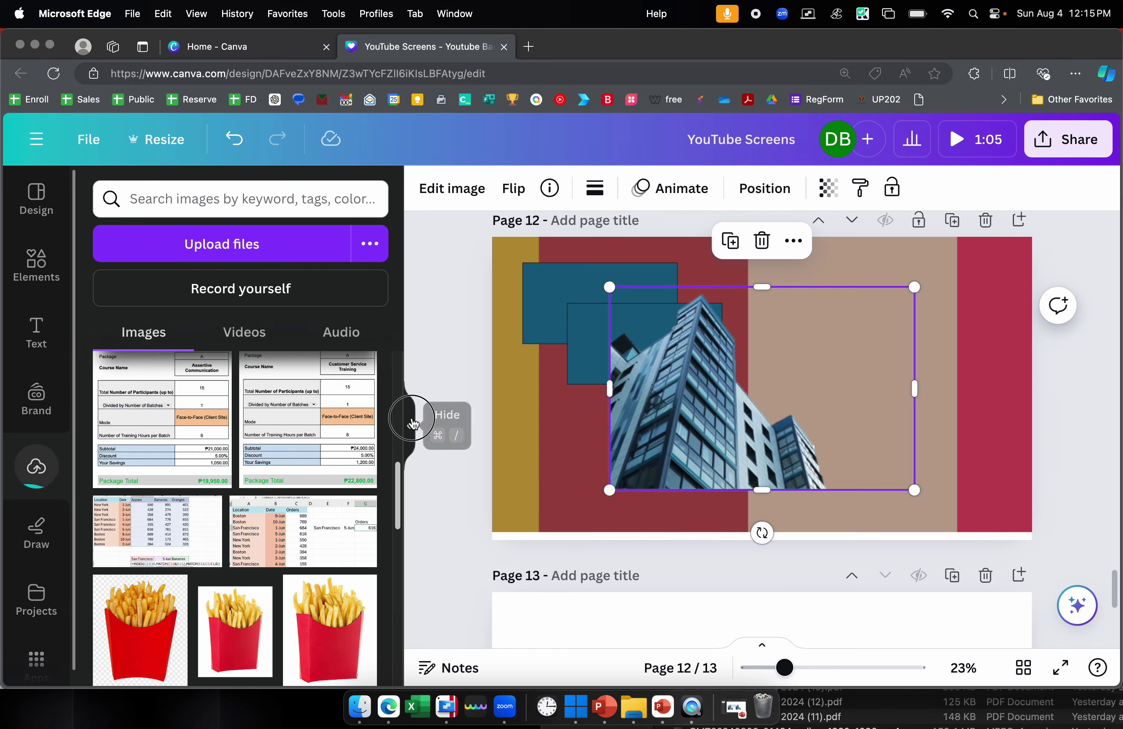
# Move the building image right and shrink it from its top-left corner
pyautogui.click(409, 426)
pyautogui.moveTo(552, 411); pyautogui.dragTo(642, 433)
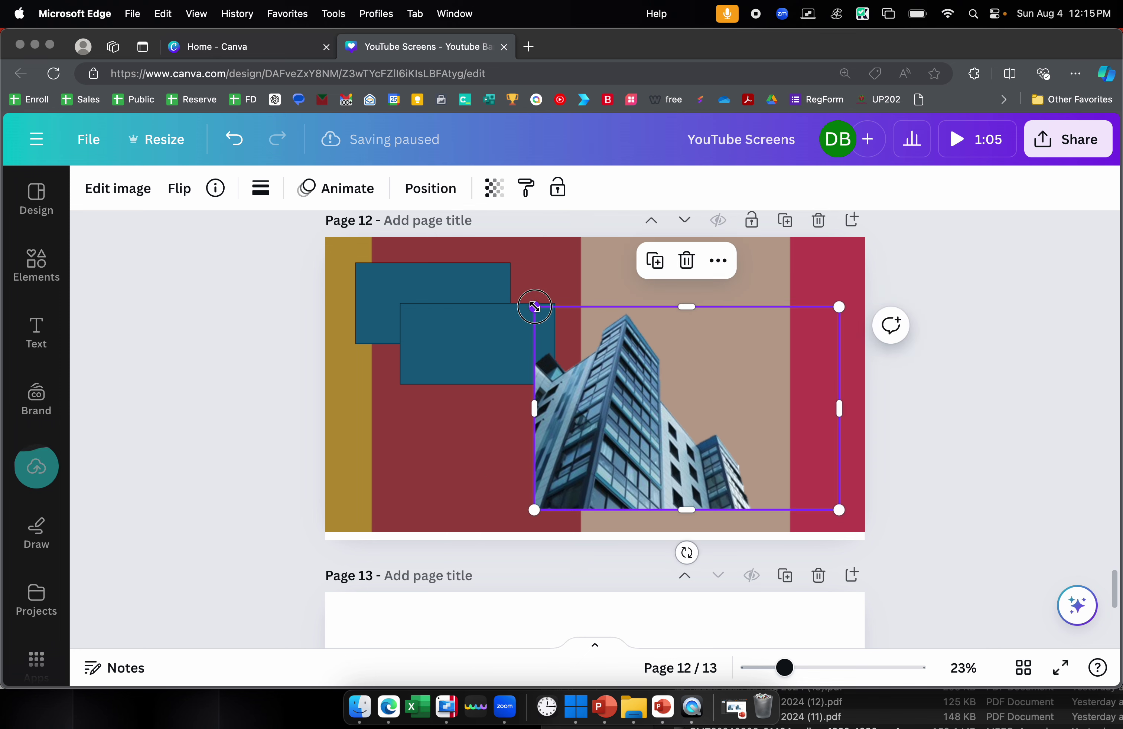
pyautogui.moveTo(534, 309); pyautogui.dragTo(589, 344)
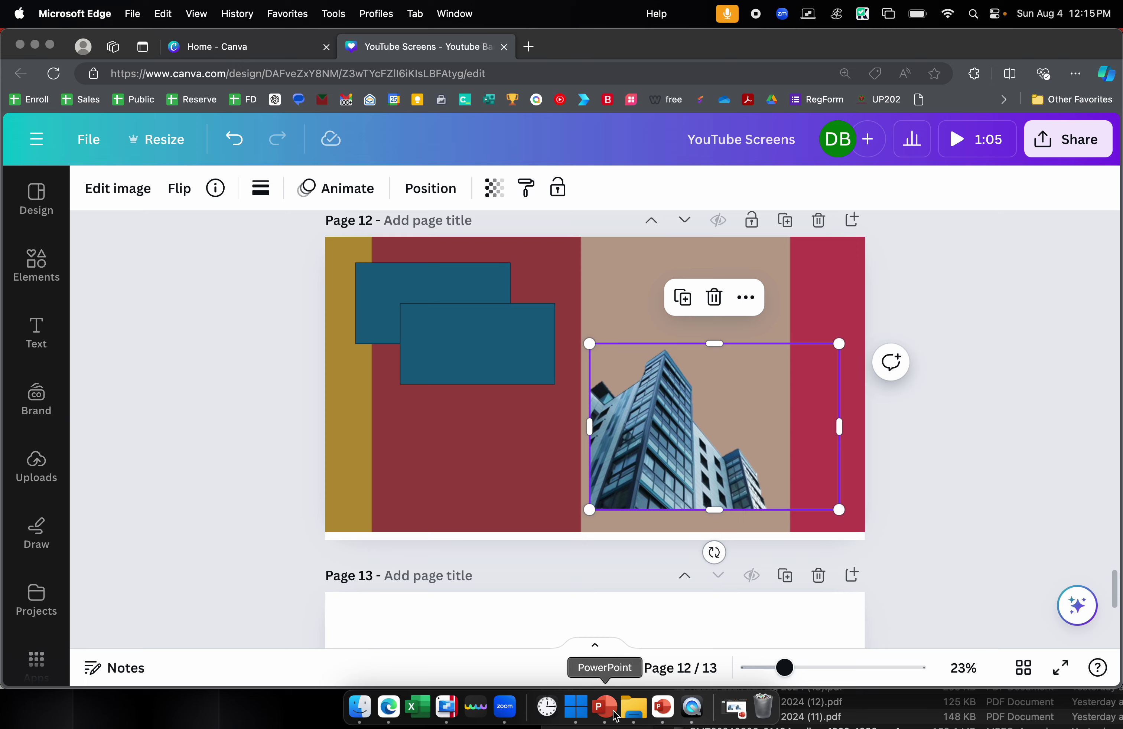
pyautogui.click(604, 715)
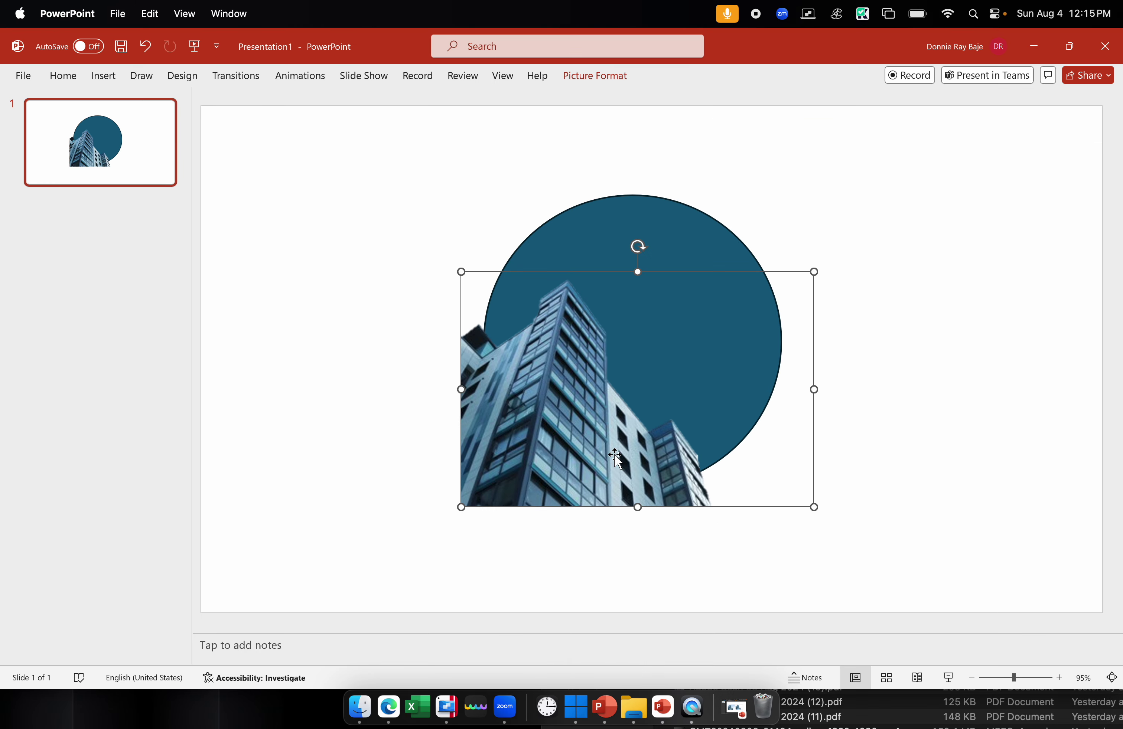
# Drag the building cut-out left, then down-right onto the circle's lower-left area
pyautogui.moveTo(615, 457); pyautogui.dragTo(541, 441)
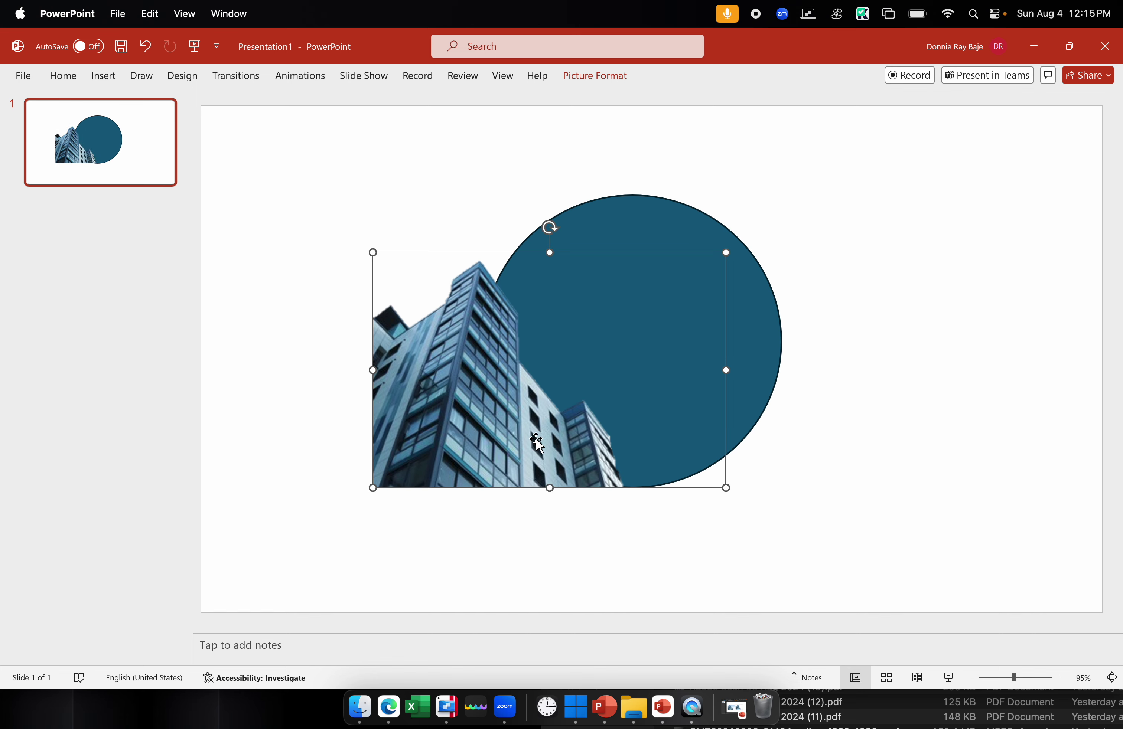
pyautogui.moveTo(537, 442); pyautogui.dragTo(597, 476)
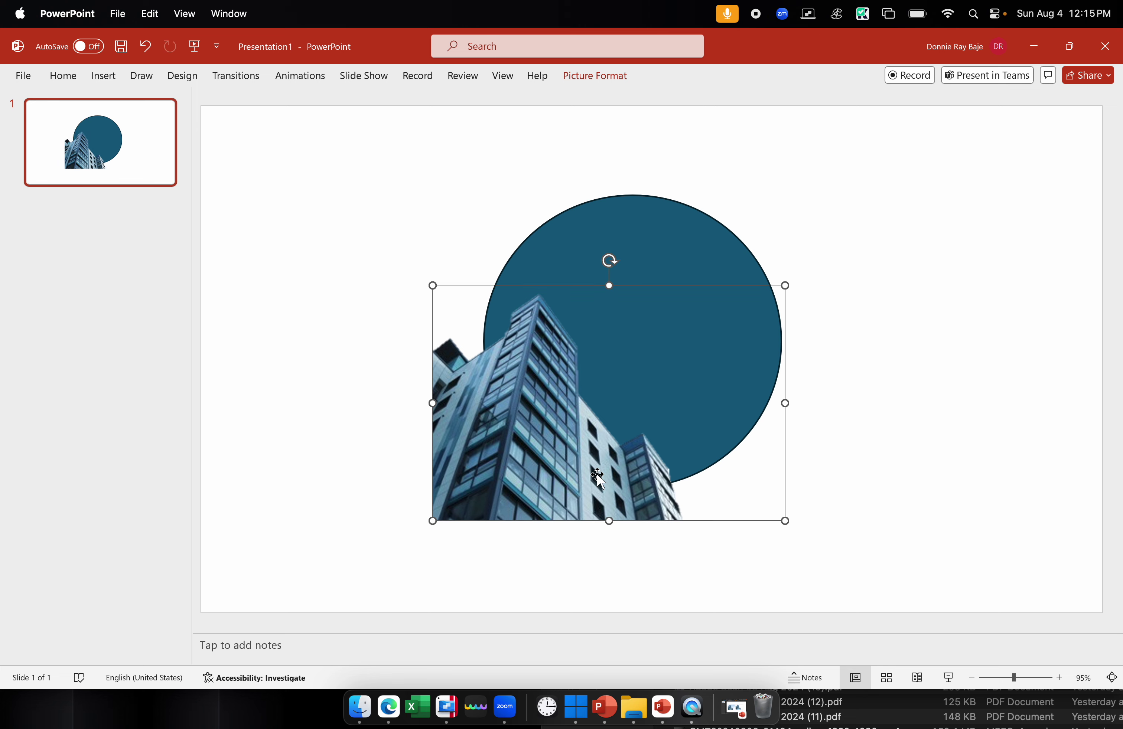